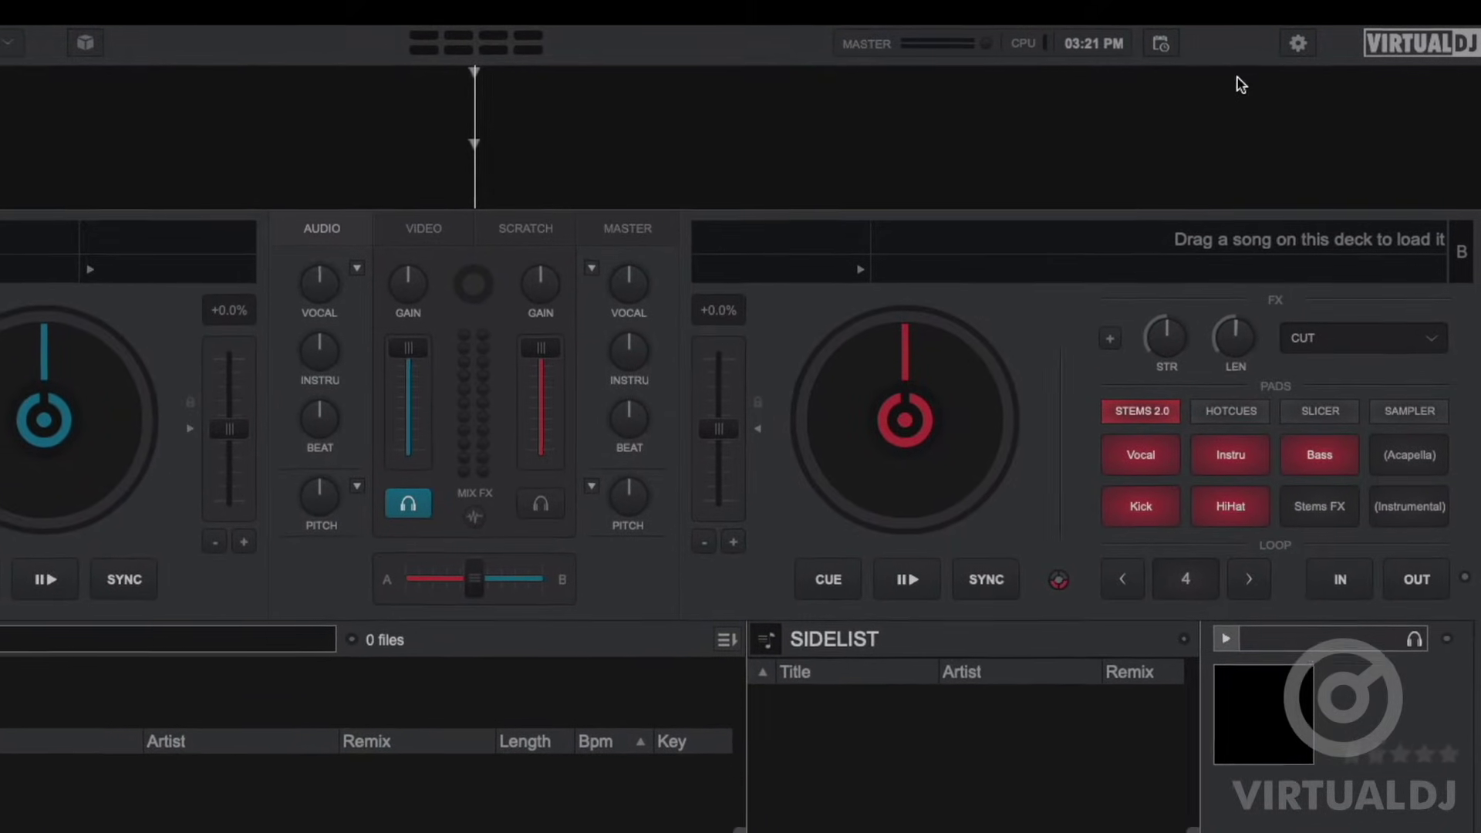
Open Settings on Tutorials, play and close the First mix video, and dismiss the help panel
left_click(1288, 48)
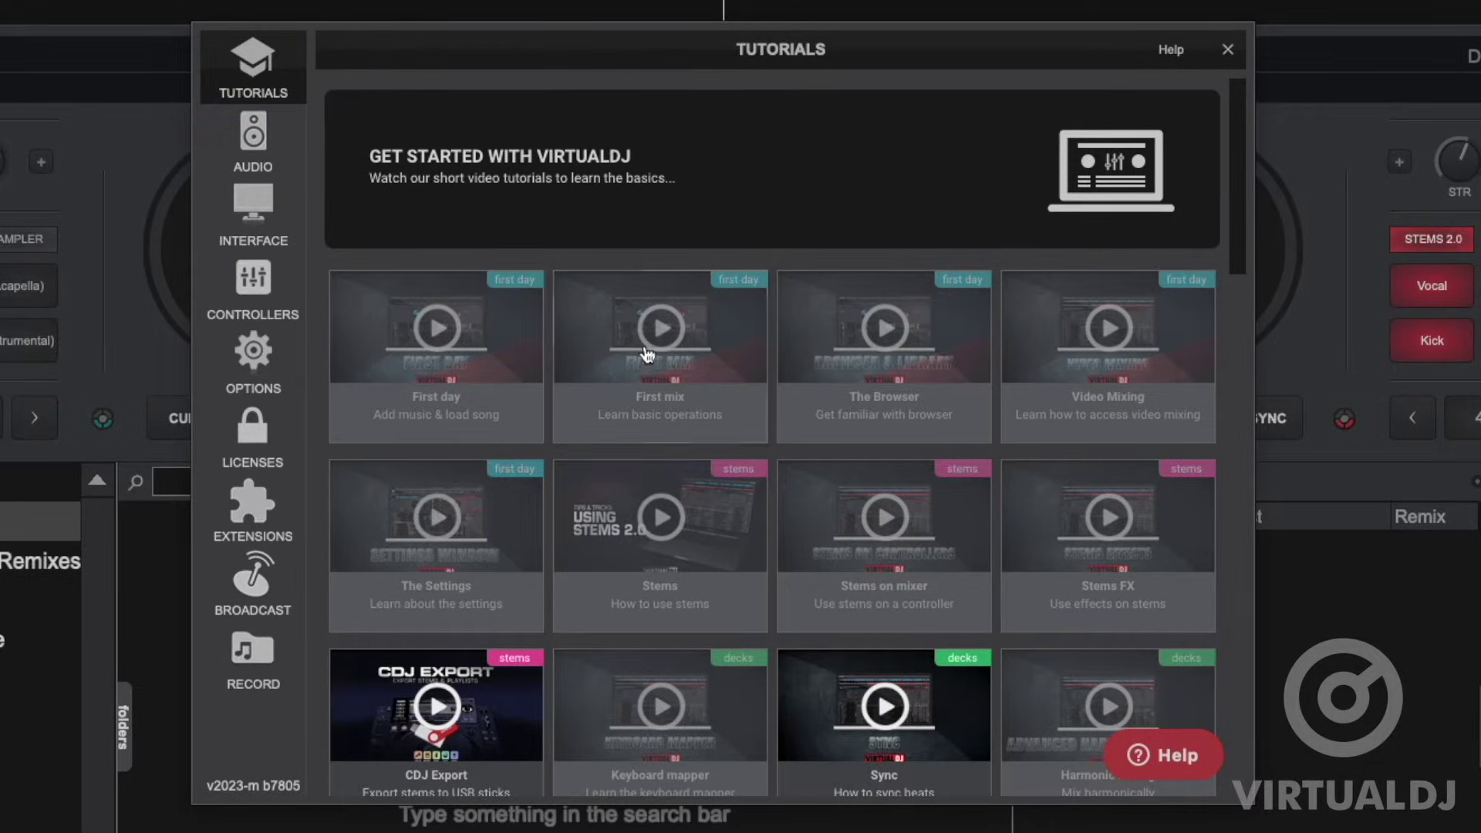
left_click(648, 351)
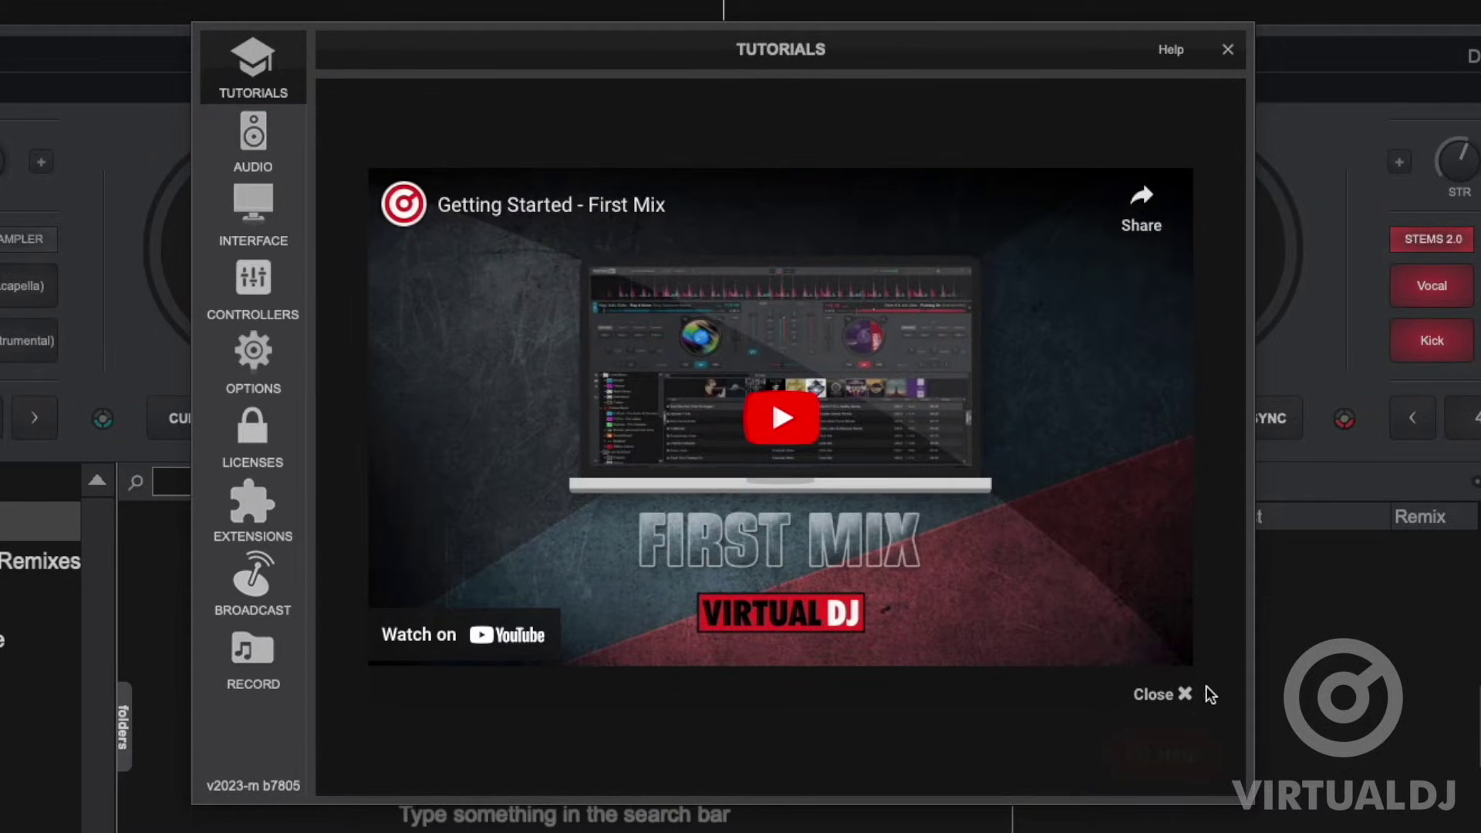
left_click(1176, 694)
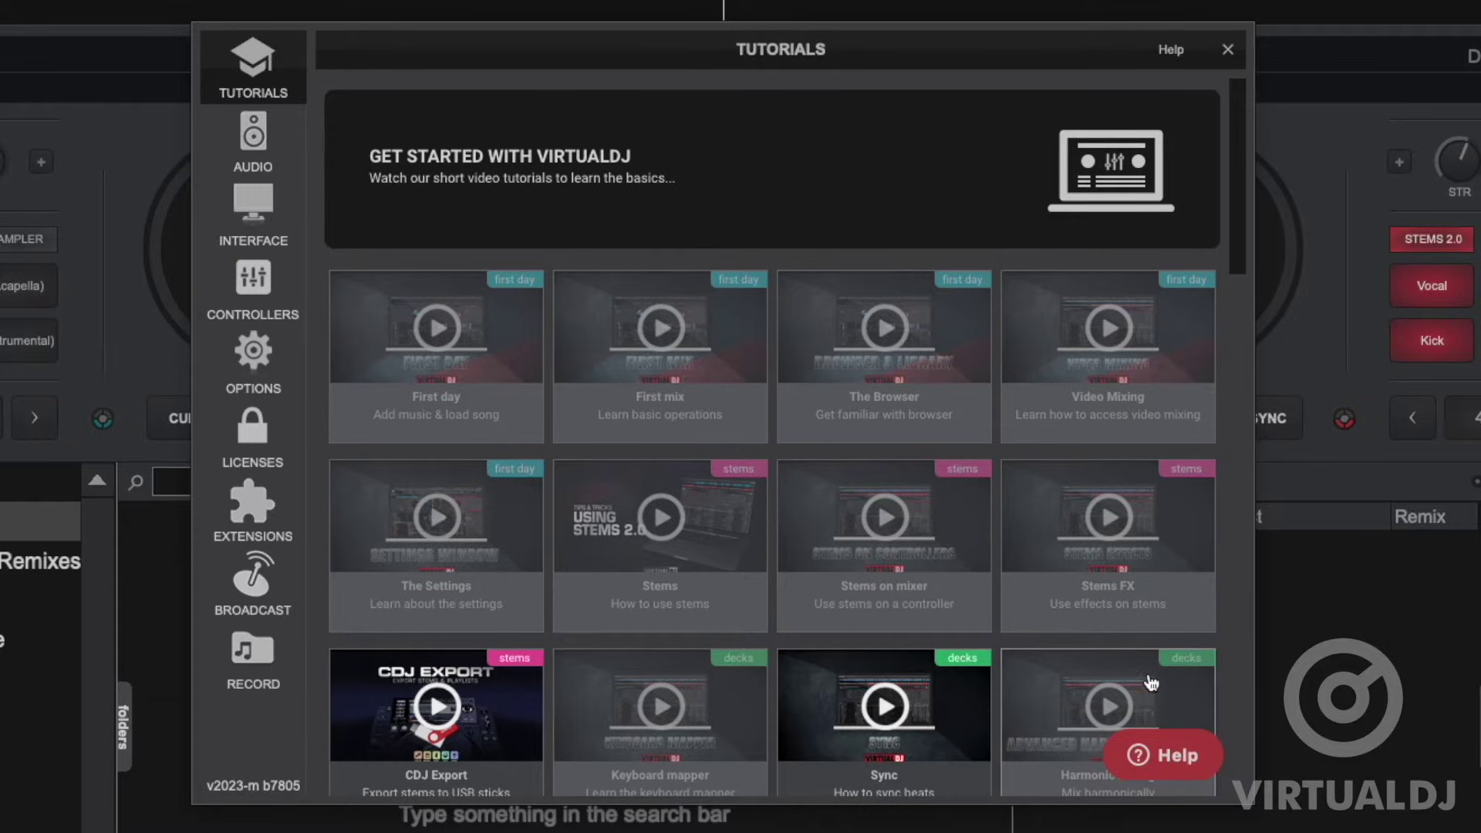
left_click(1165, 756)
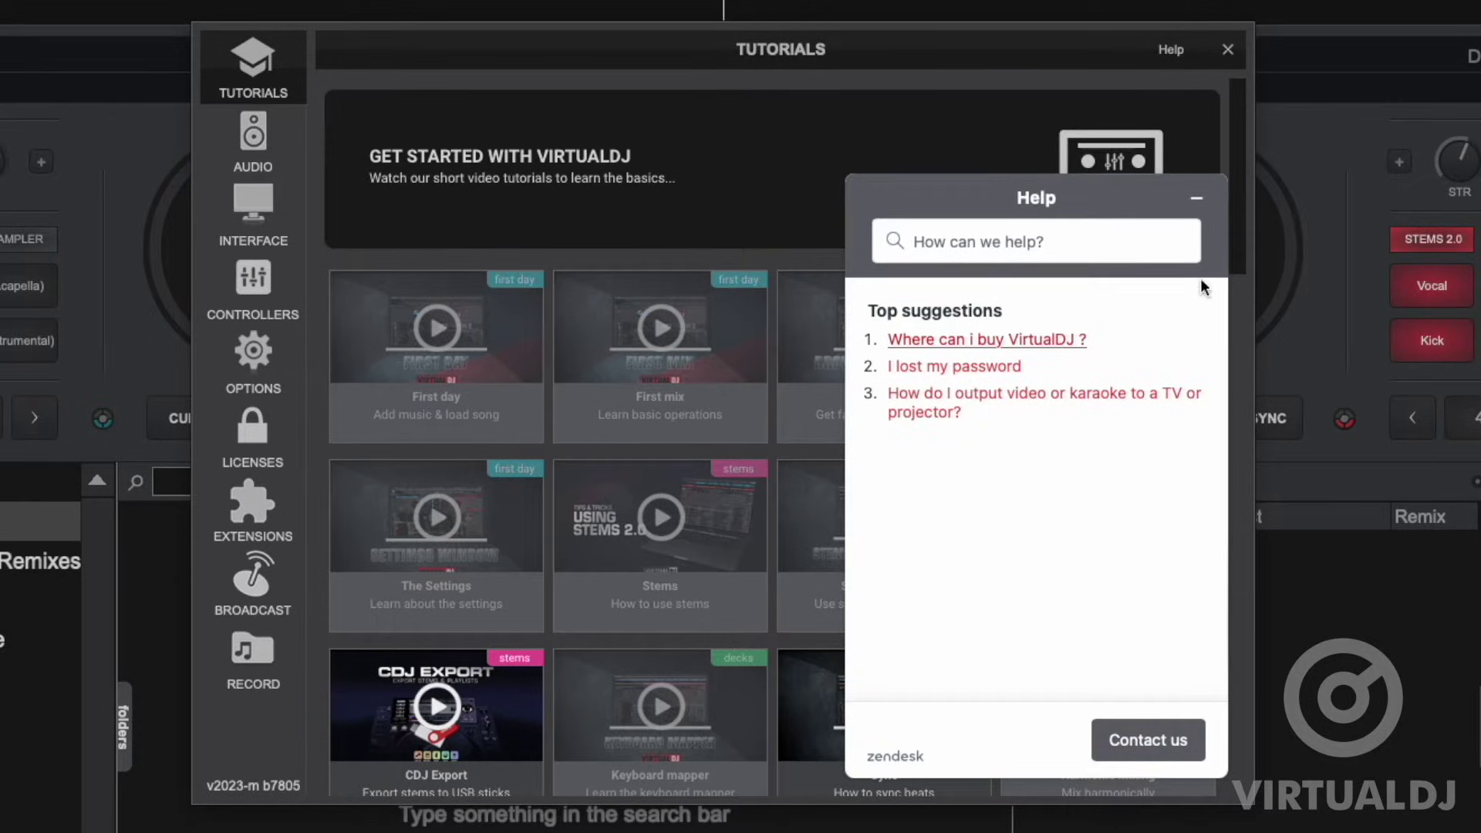
left_click(1198, 202)
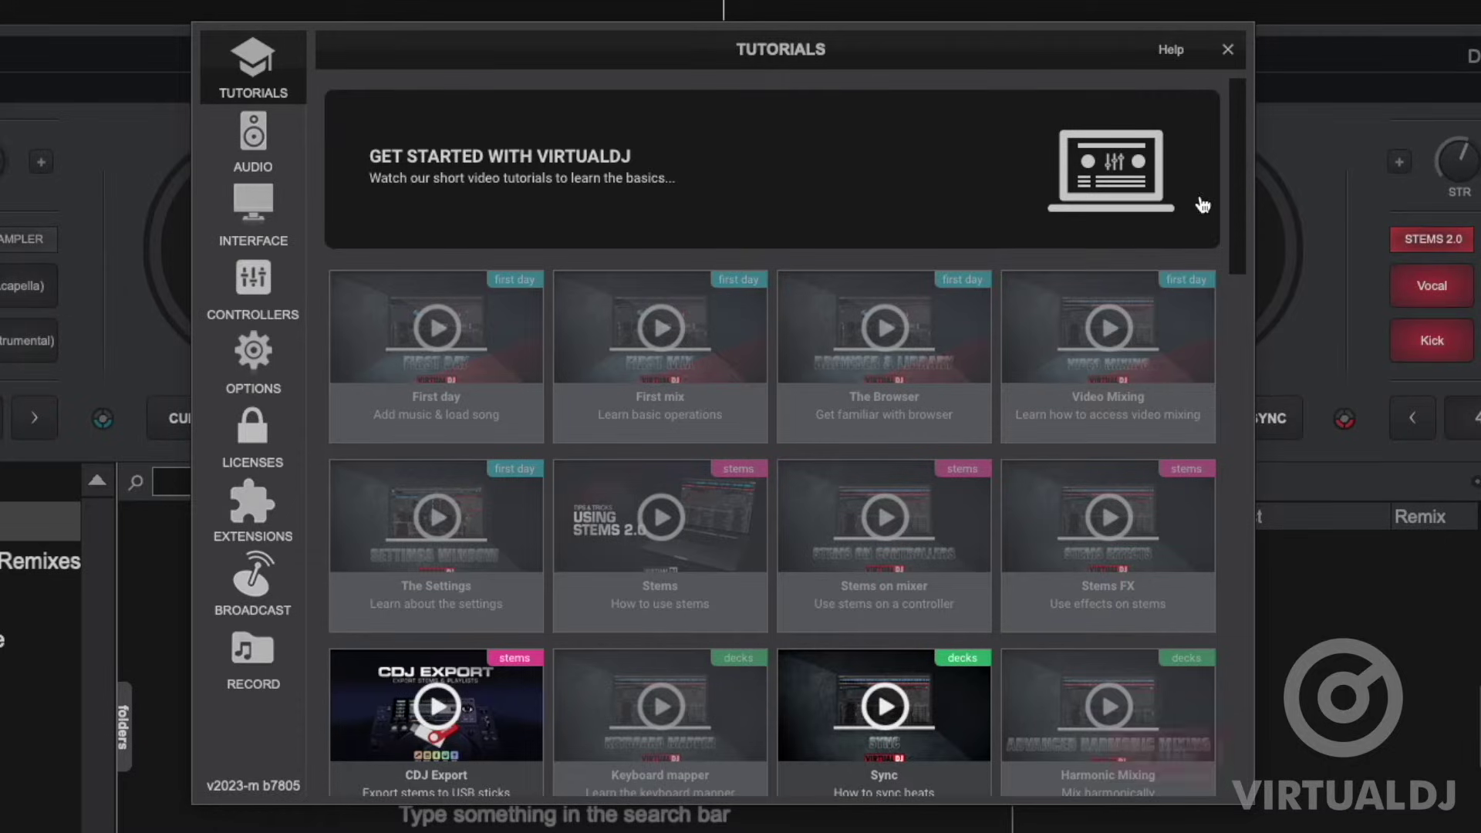
On the Audio page, try the speaker, per-deck, USB and microphone setups, then choose the Hercules Inpulse 300 MK2
left_click(247, 135)
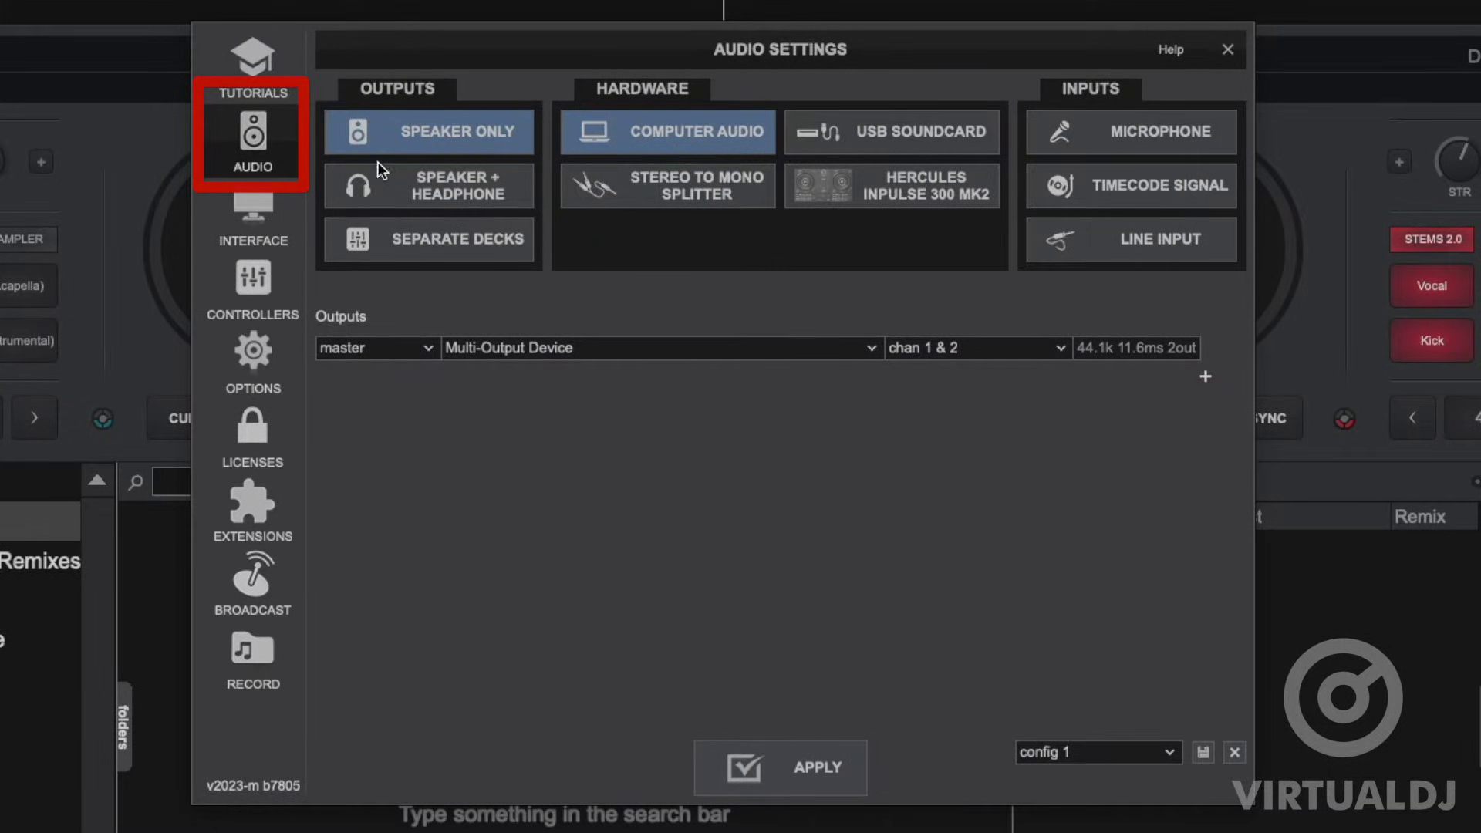
left_click(424, 193)
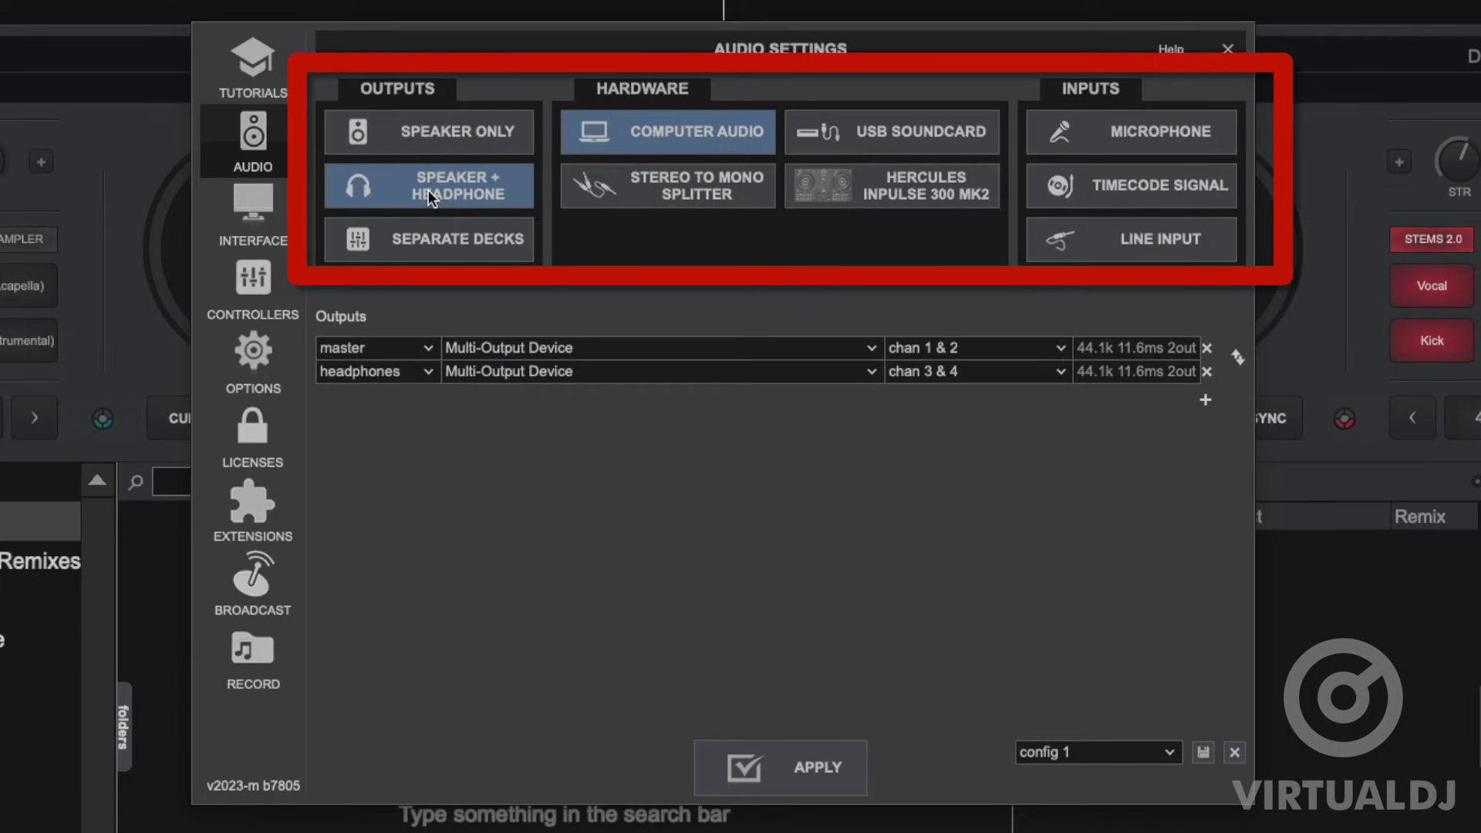
left_click(438, 243)
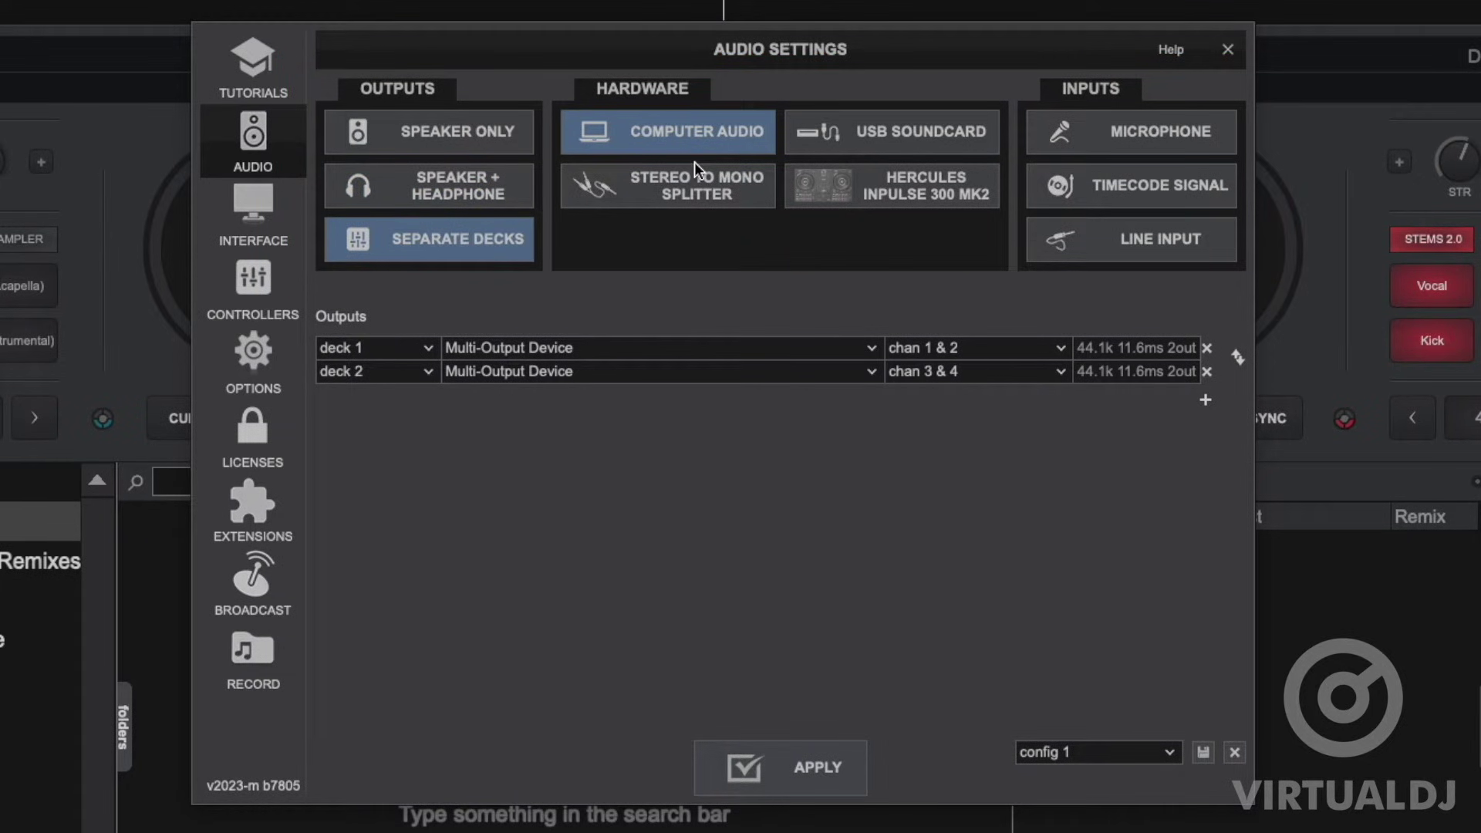
left_click(863, 126)
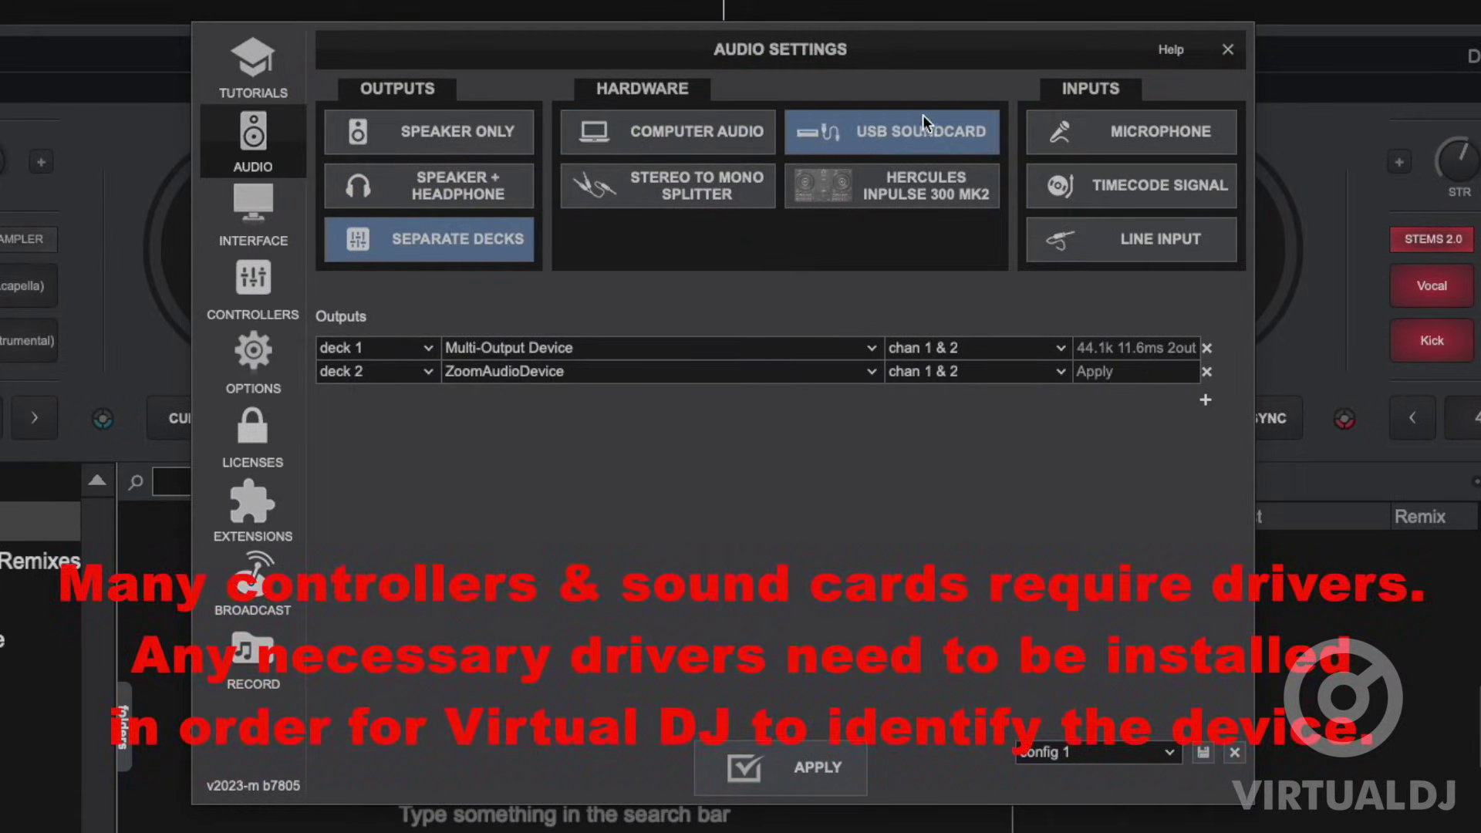
left_click(1171, 129)
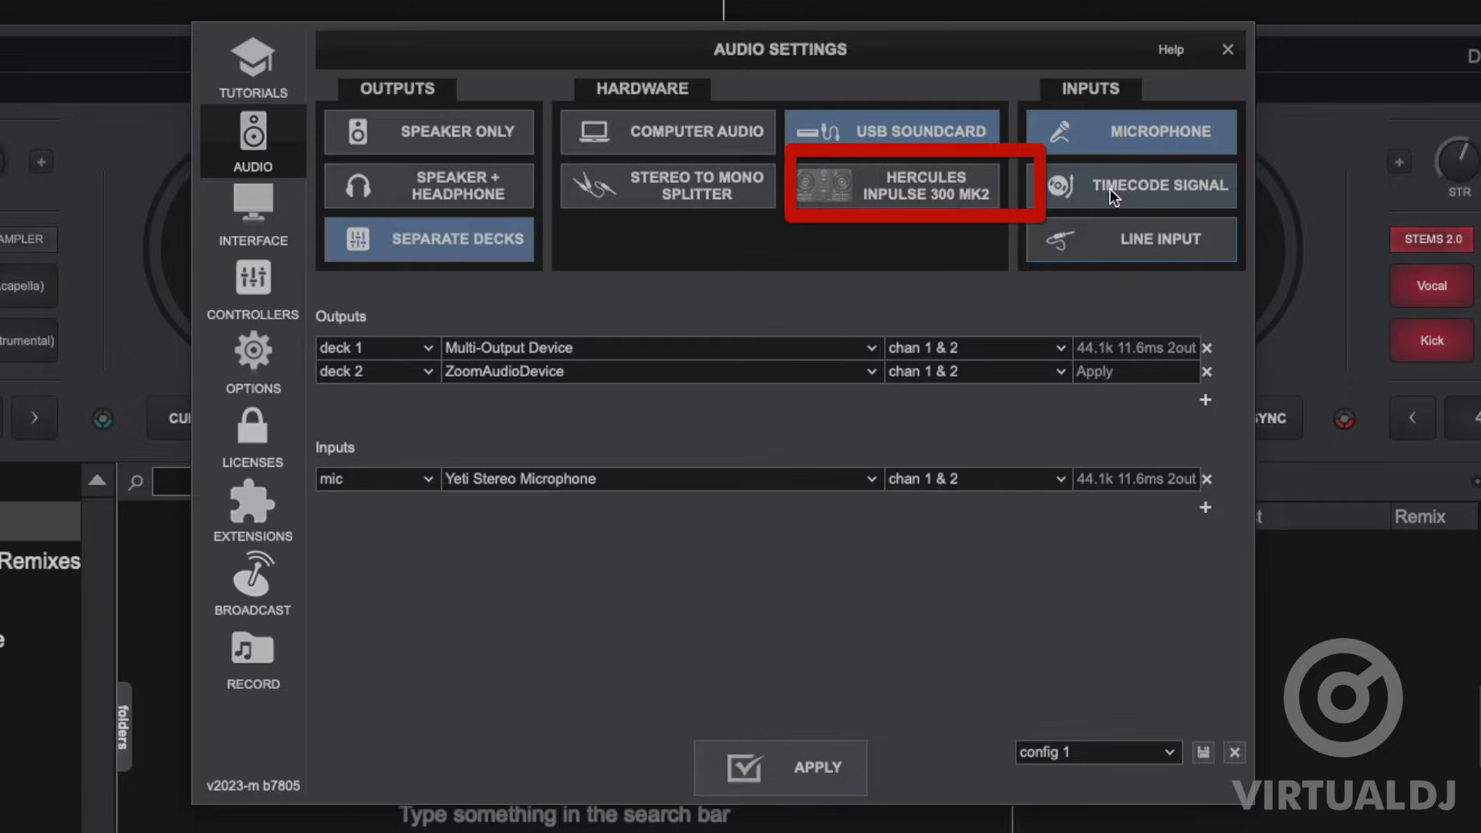
left_click(889, 187)
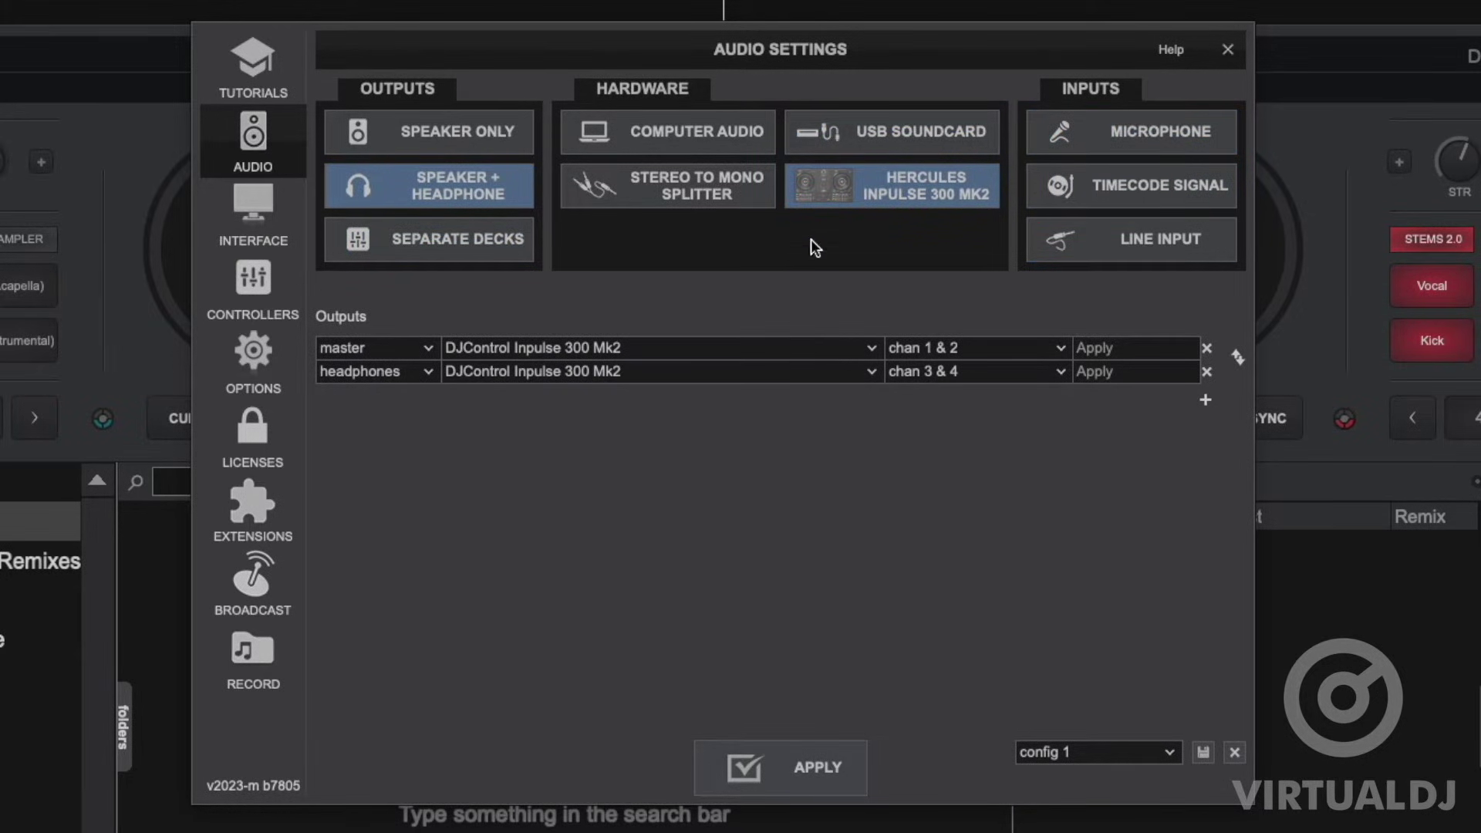
Inspect the master output's device, role and channel lists, keeping the Inpulse on chan 1 & 2
left_click(870, 351)
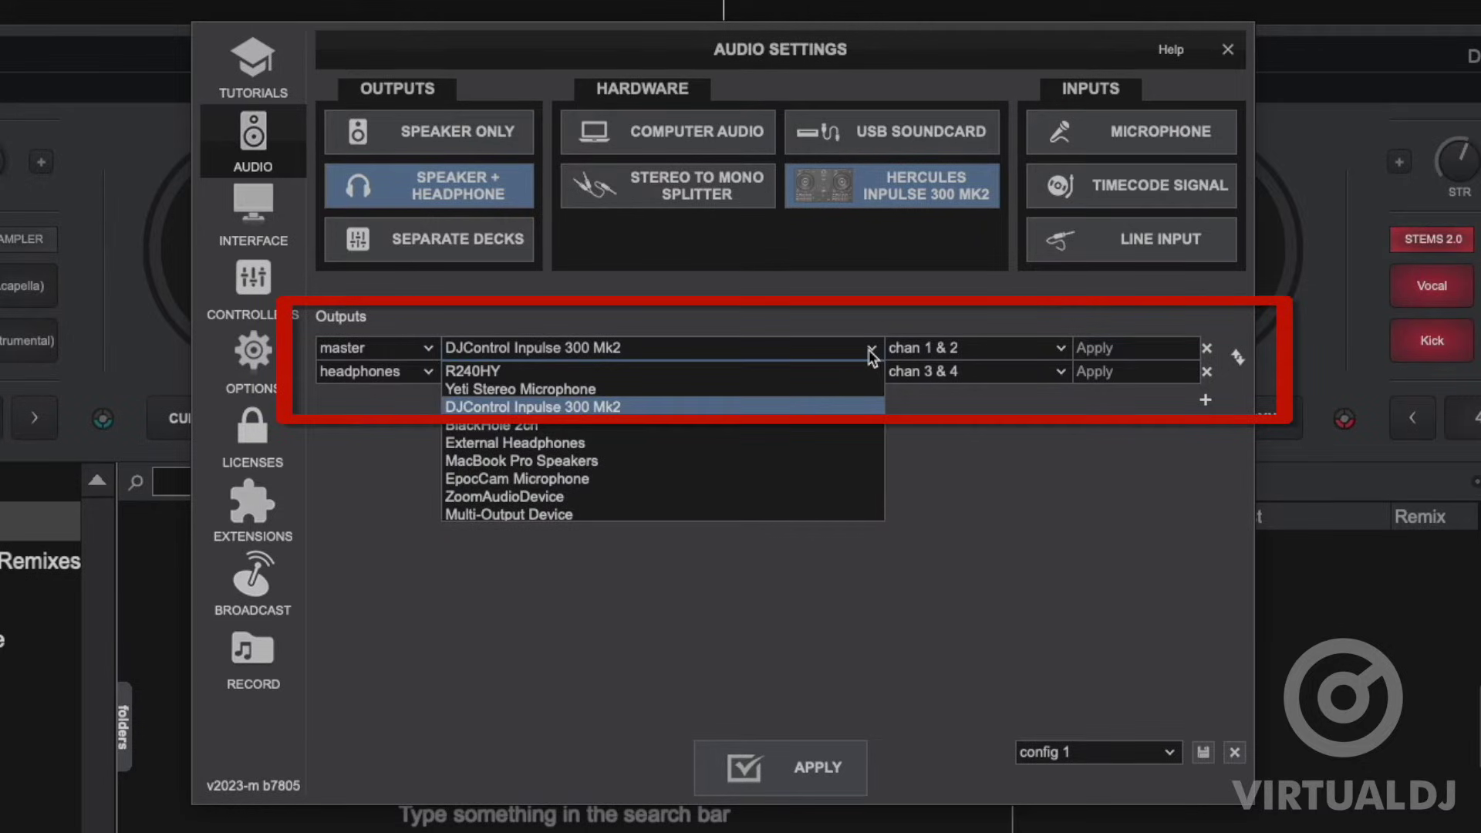
left_click(794, 293)
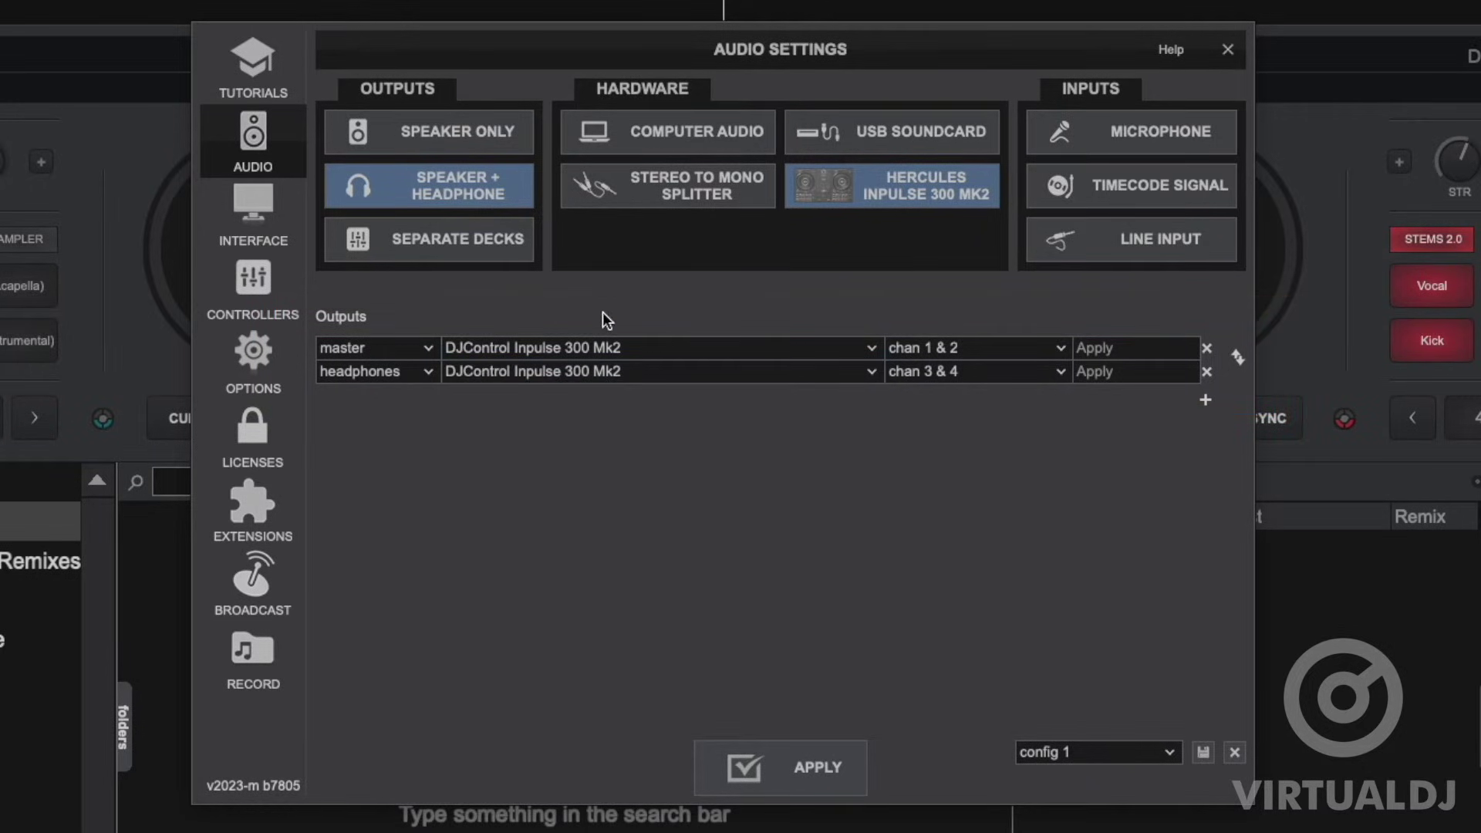
left_click(429, 352)
left_click(429, 352)
left_click(1061, 351)
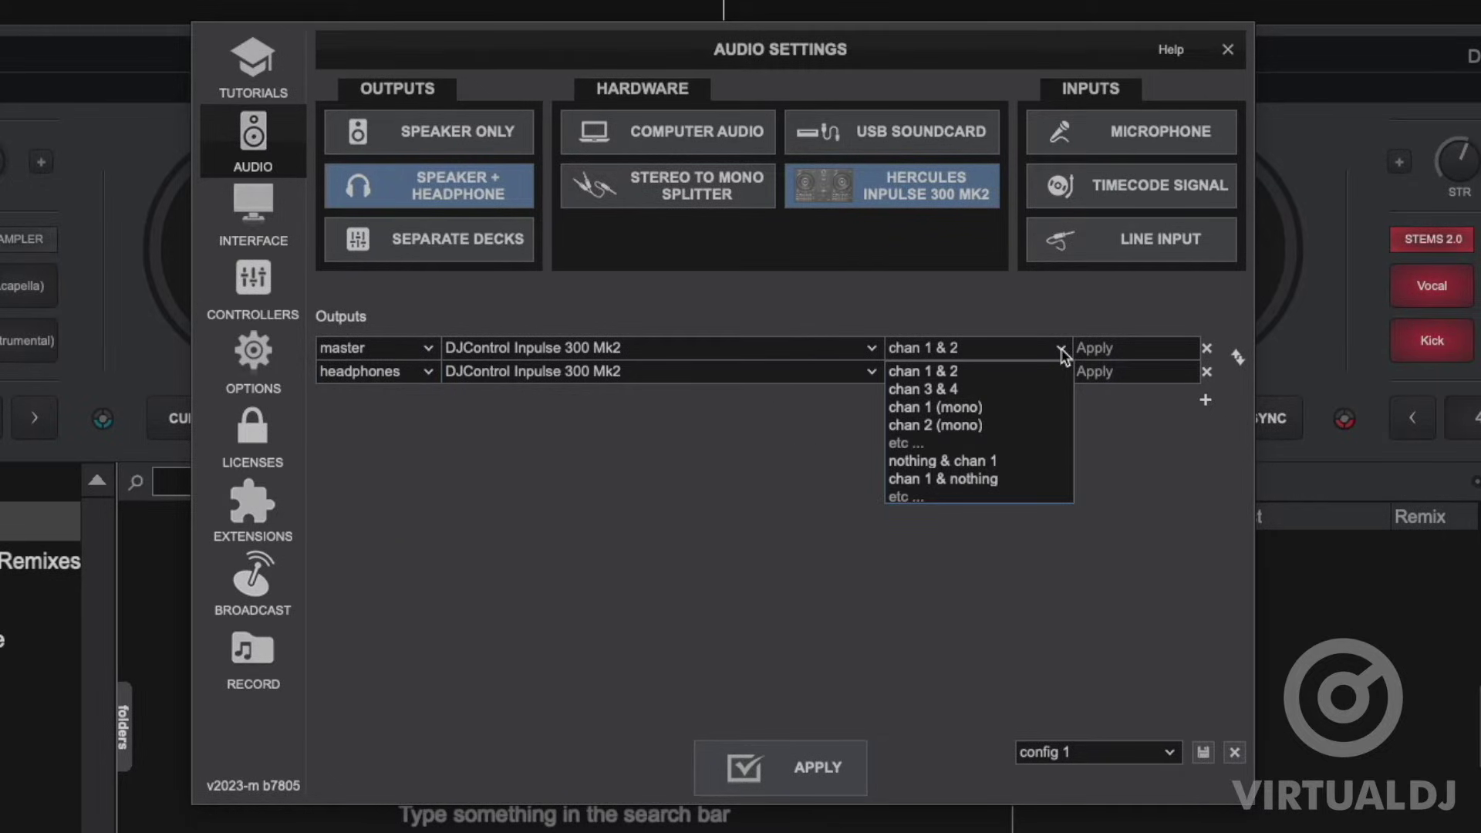
left_click(1061, 351)
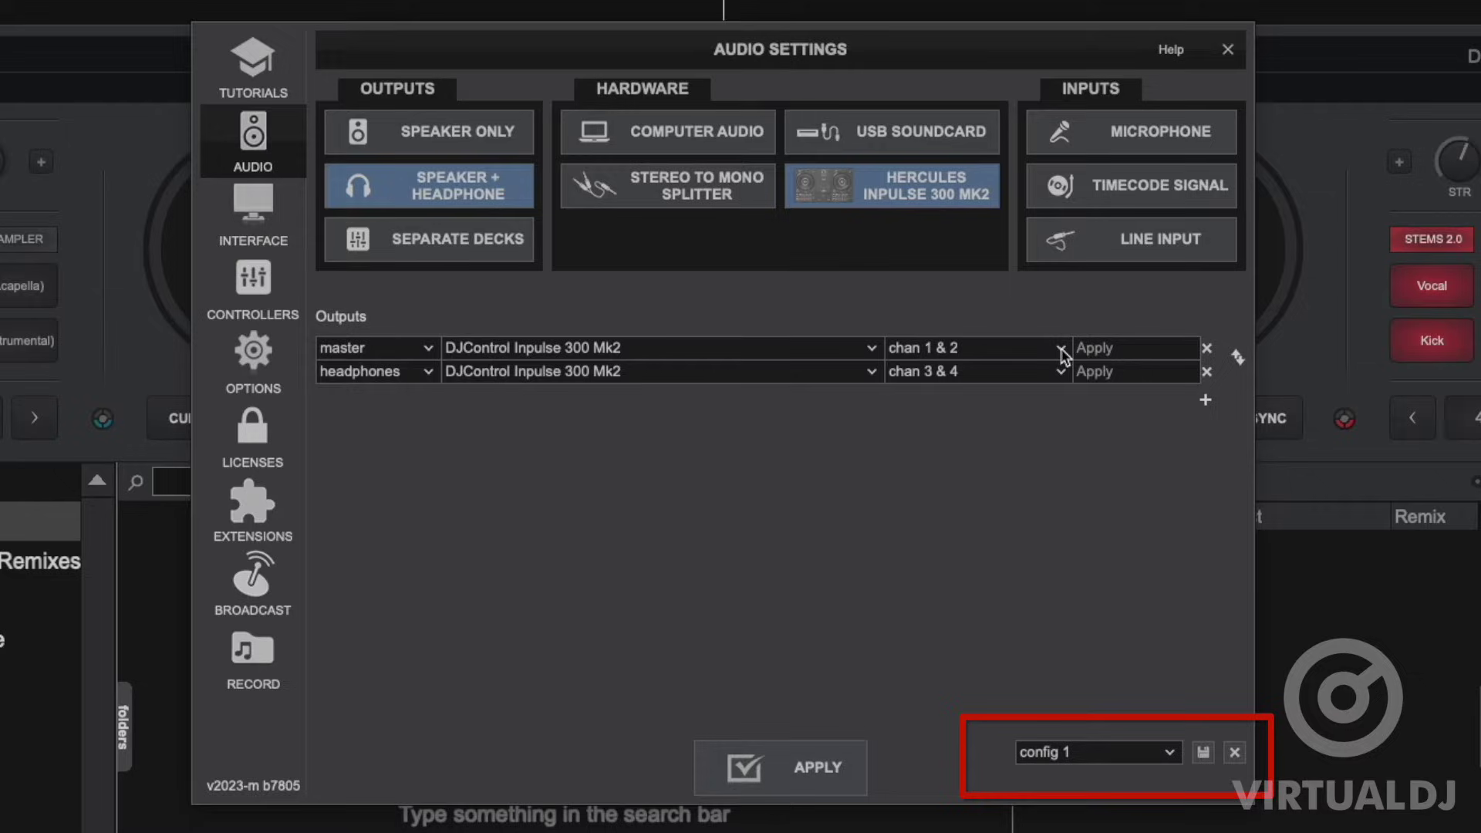
Rename the audio config to 'custom', revert to config 1, and open the Interface settings
left_click(1018, 753)
key("BackSpace")
type("custom")
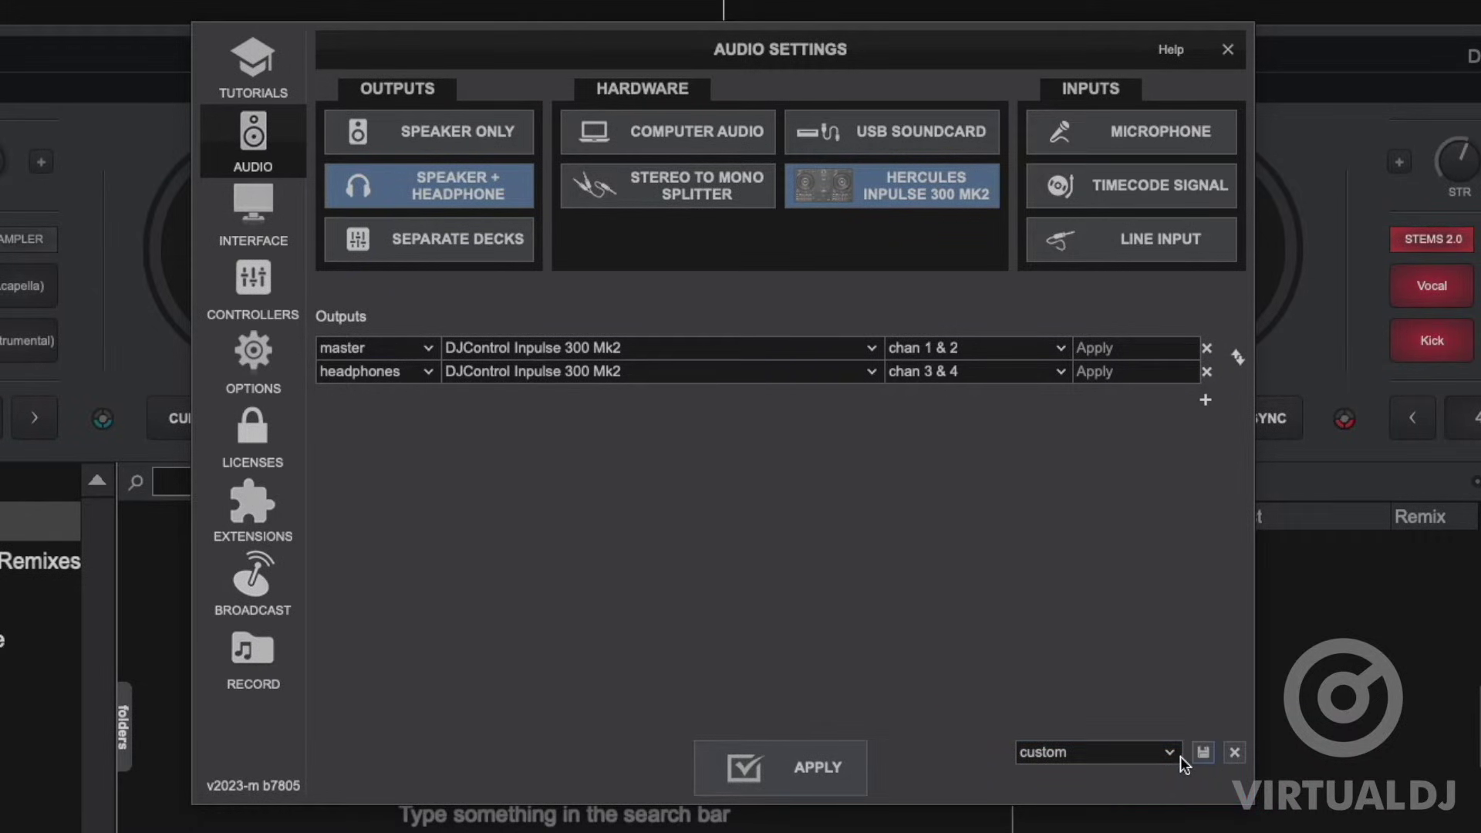
left_click(1169, 753)
left_click(1122, 772)
left_click(261, 218)
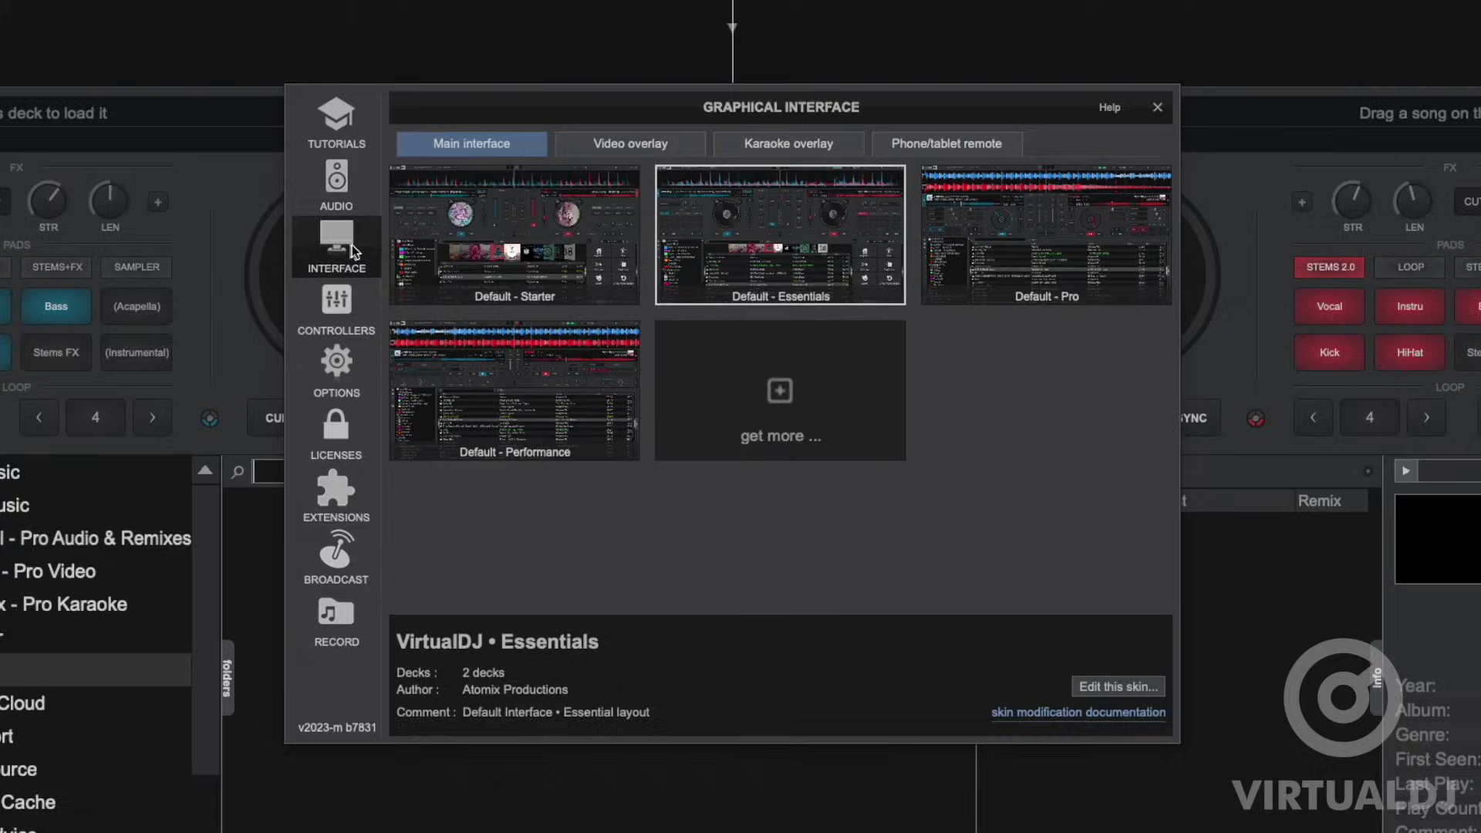
left_click(977, 275)
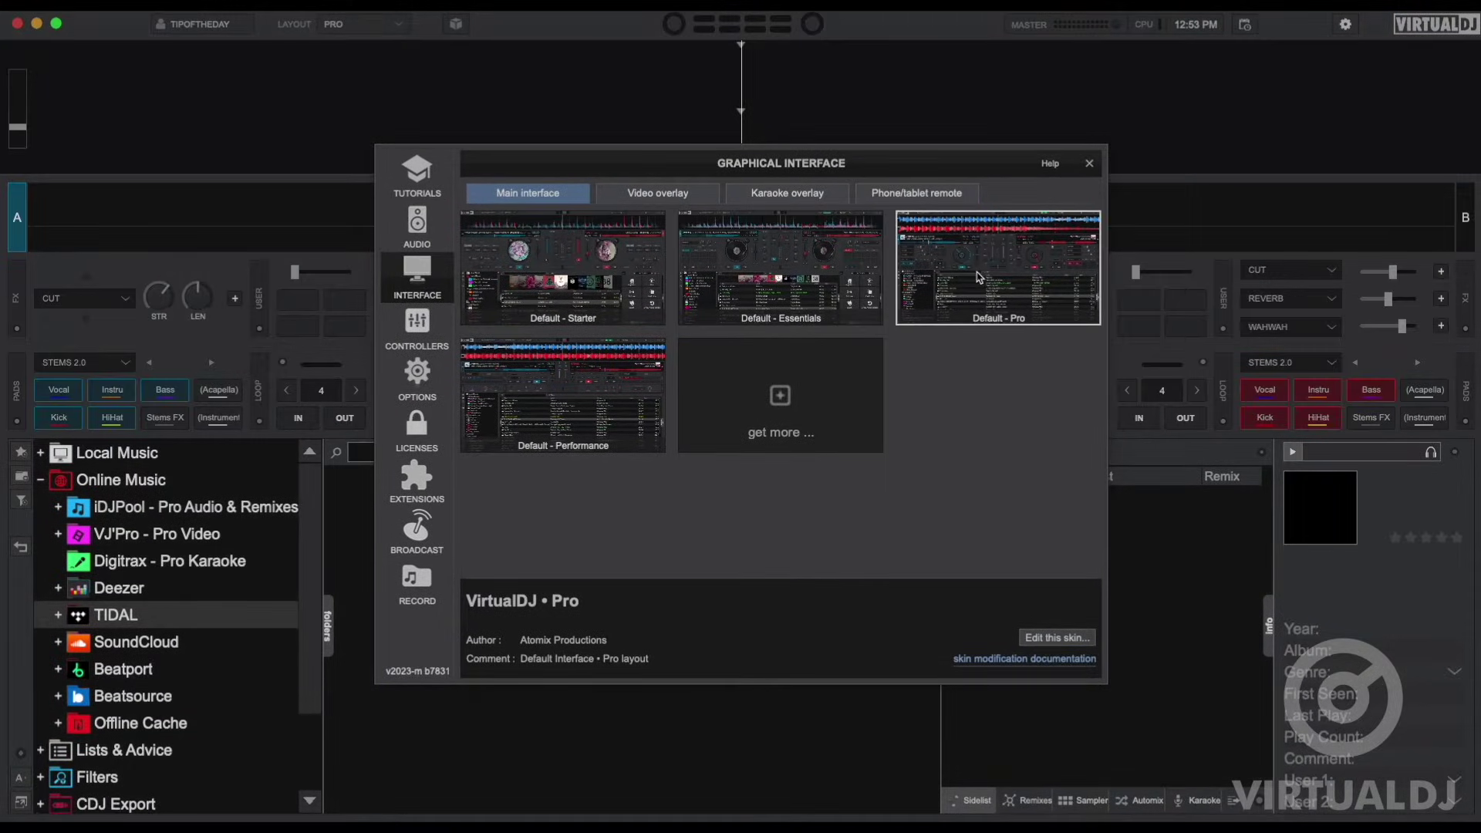
left_click(553, 397)
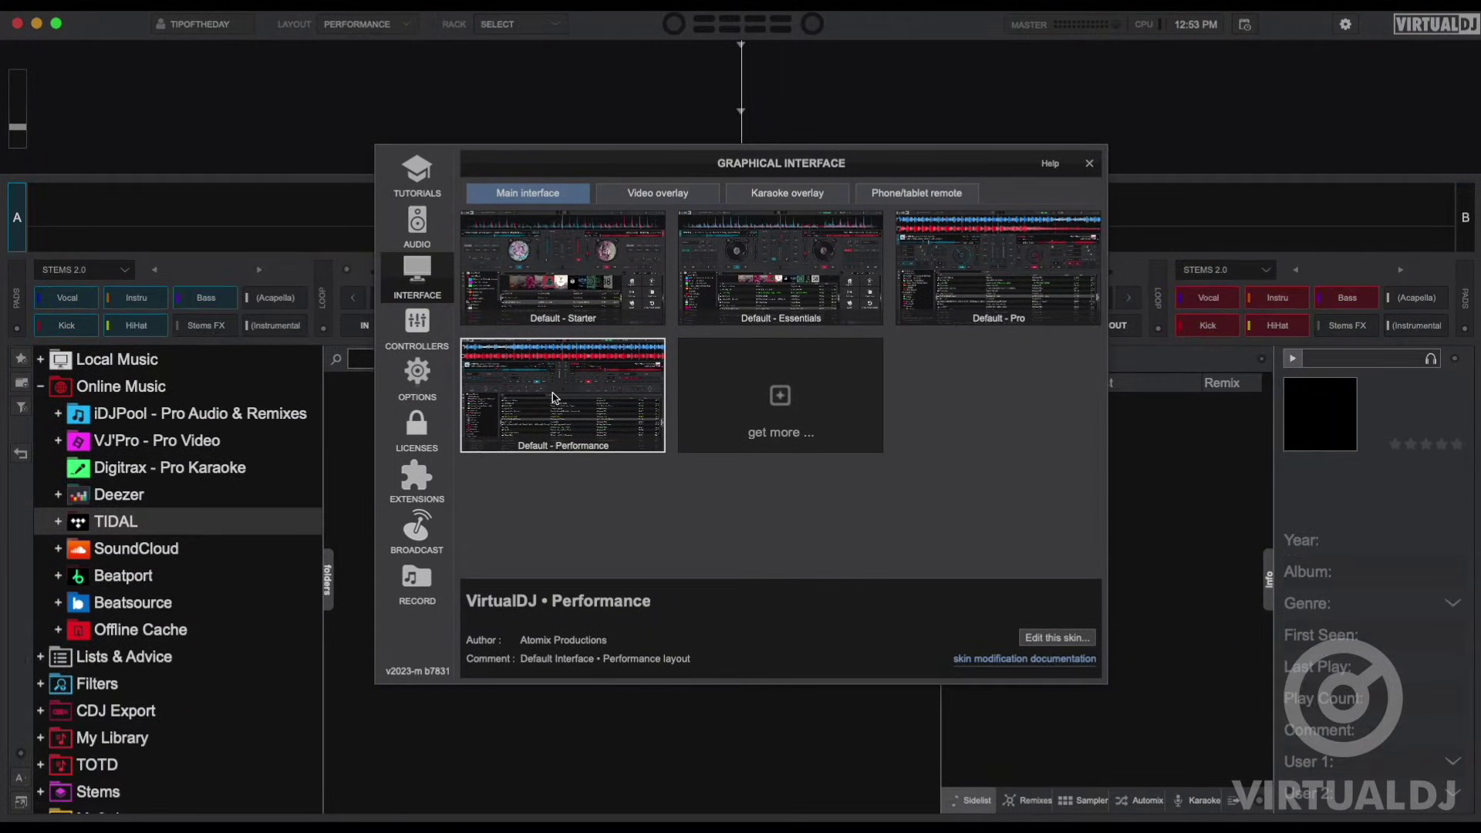
left_click(765, 259)
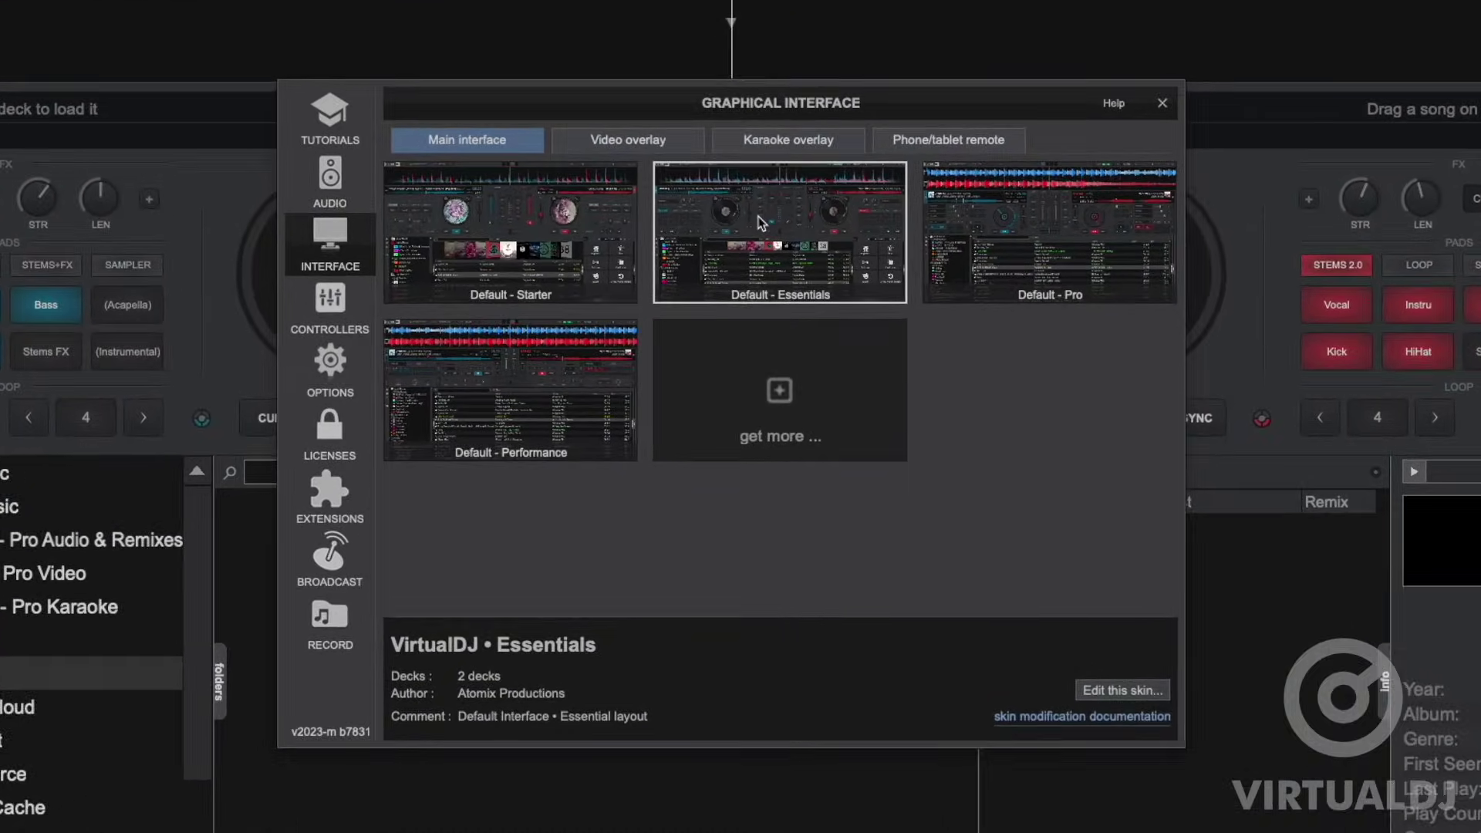
left_click(776, 387)
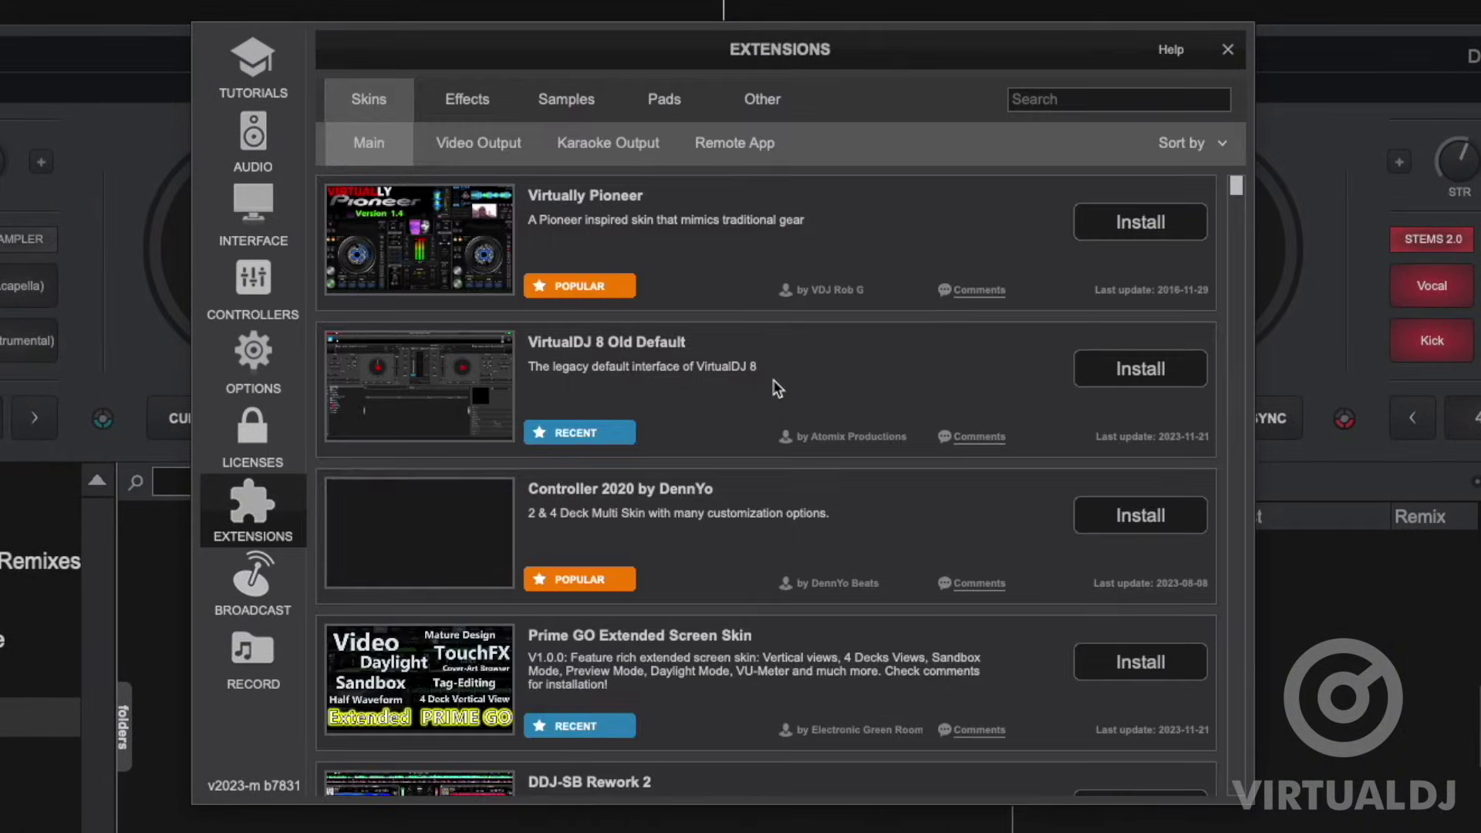
left_click(257, 210)
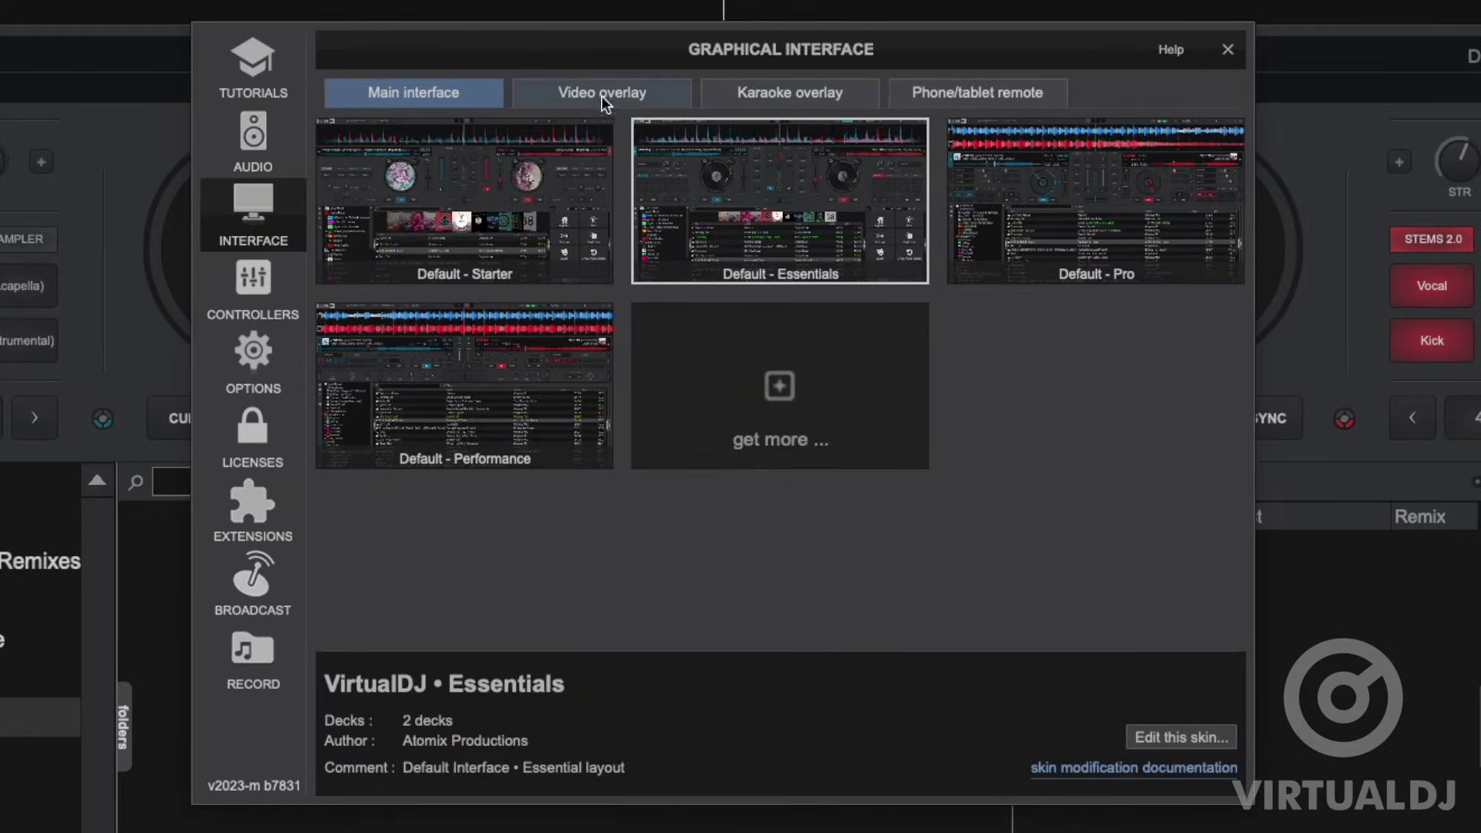
Preview the for Live and for Broadcast video overlays, set no overlay, then show karaoke overlays
left_click(612, 88)
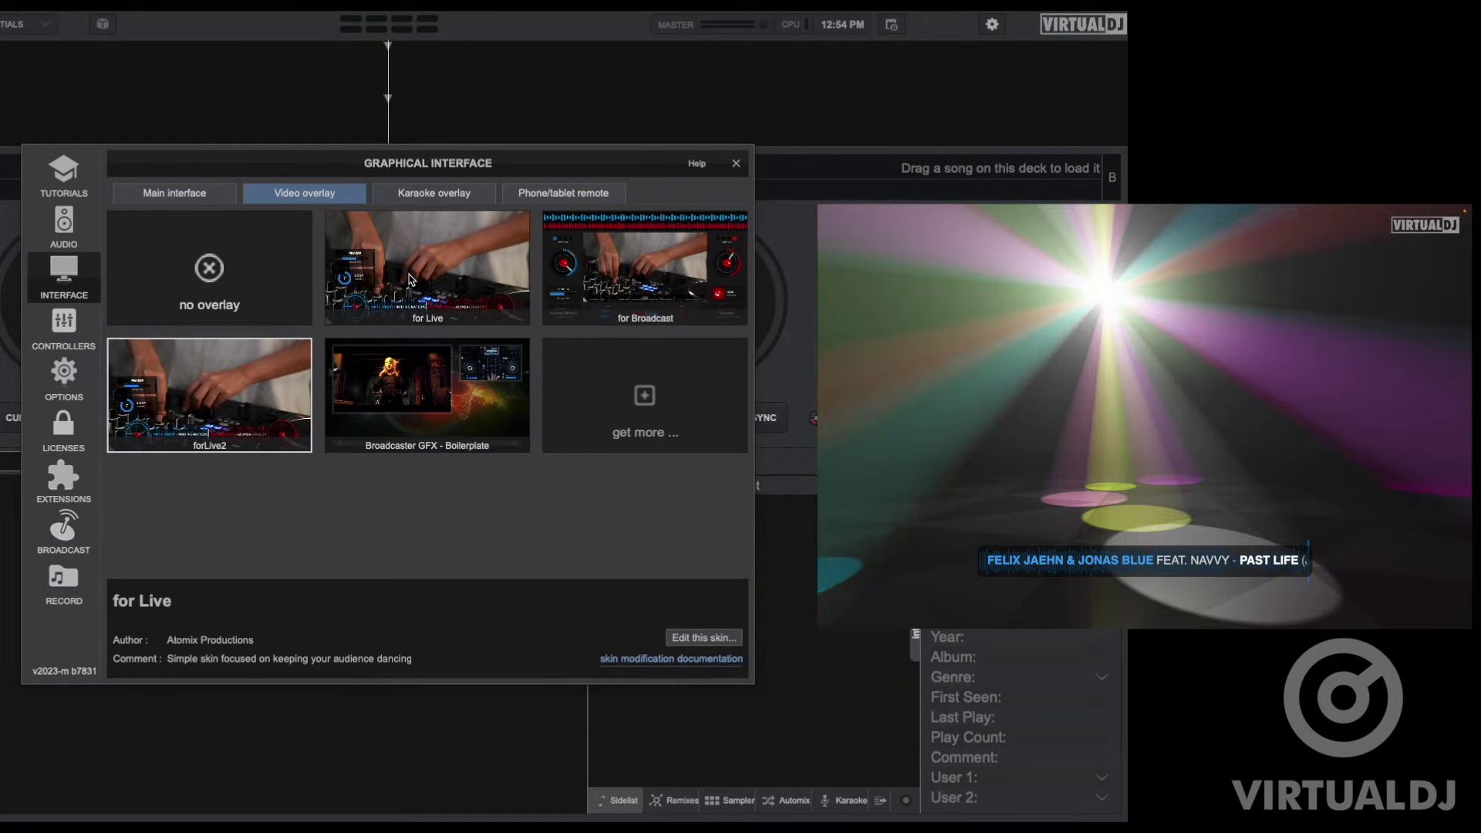
left_click(411, 279)
left_click(623, 274)
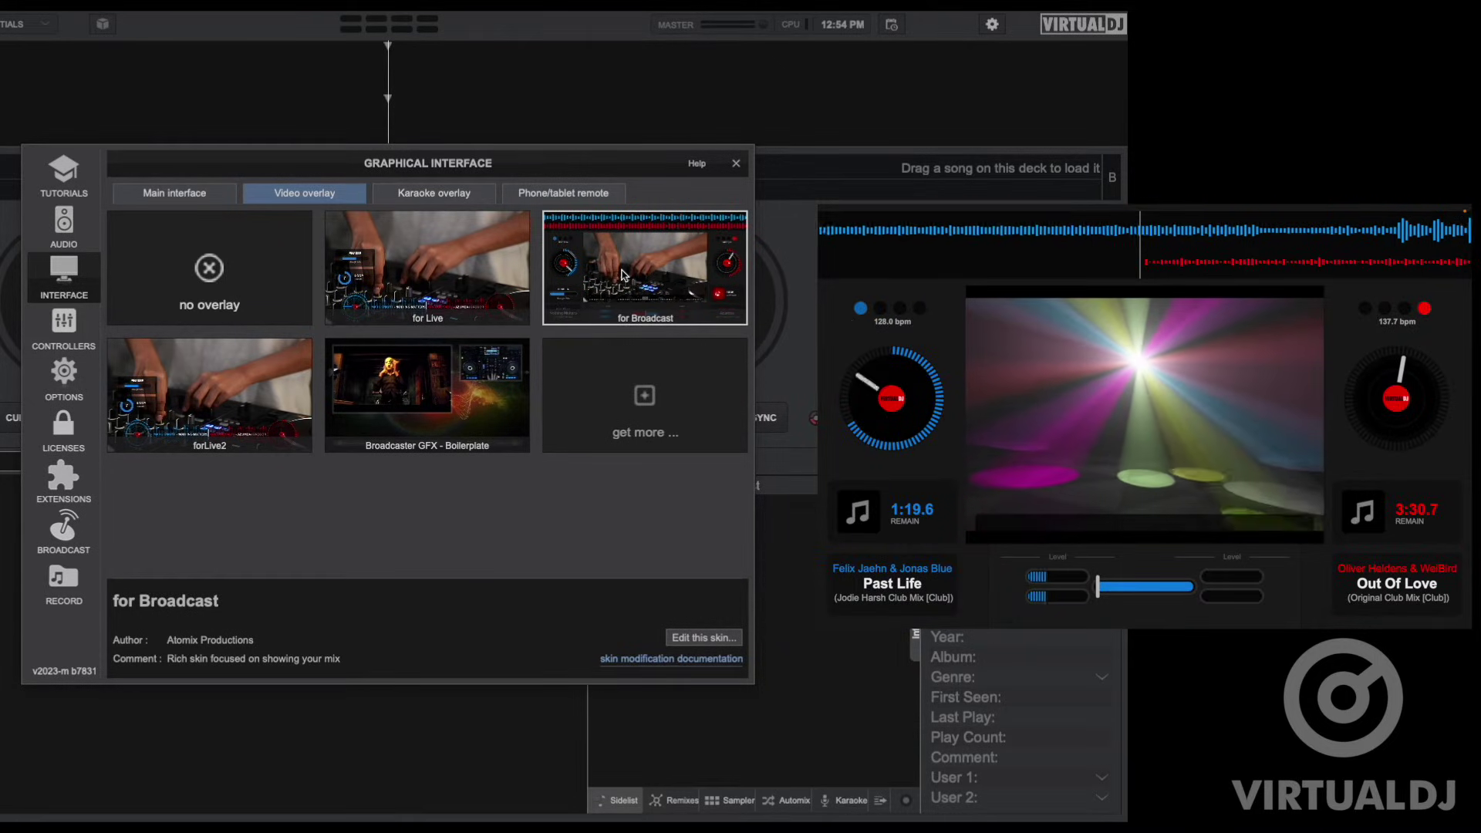
left_click(205, 272)
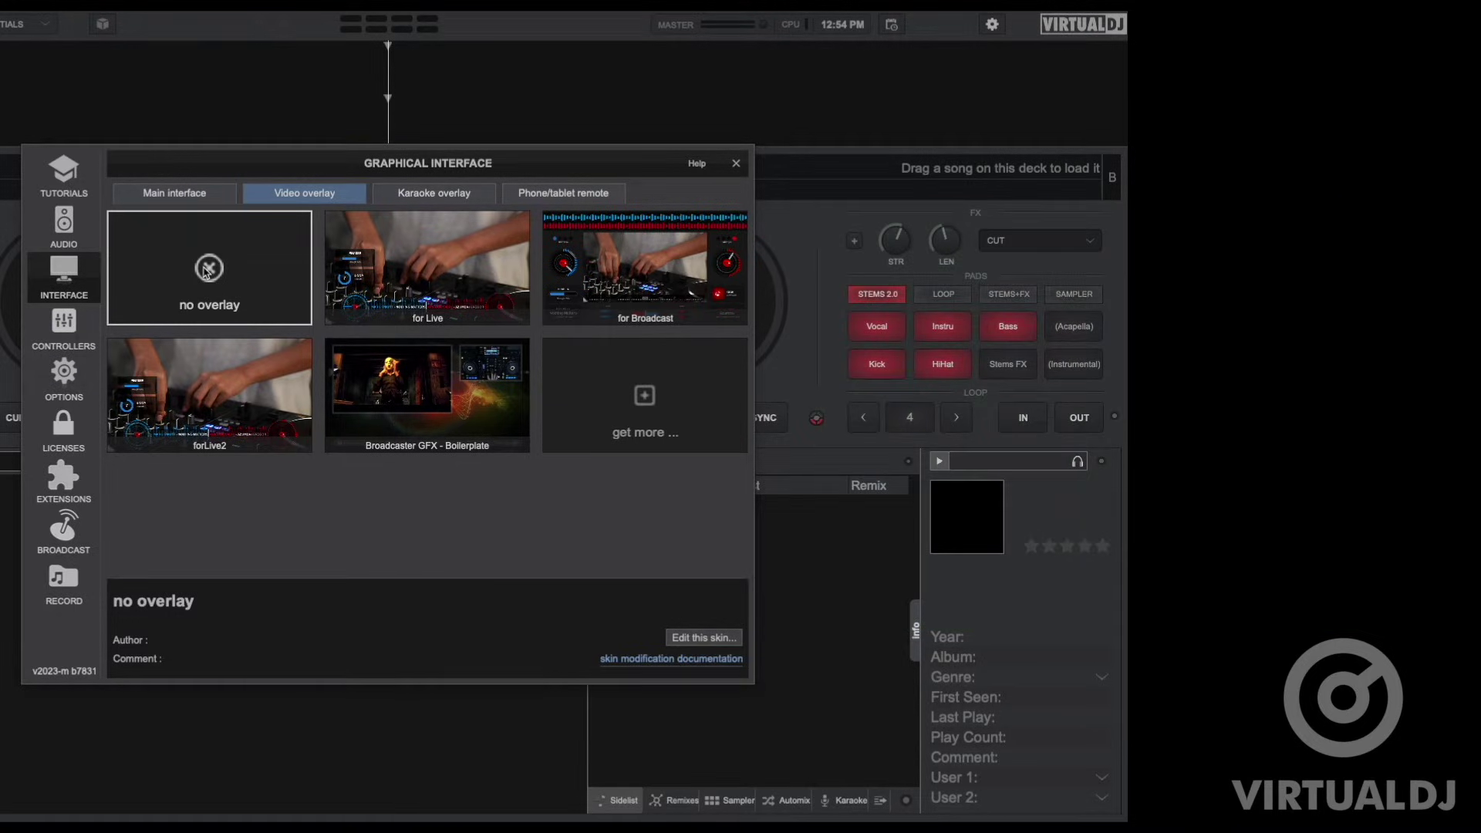
left_click(435, 197)
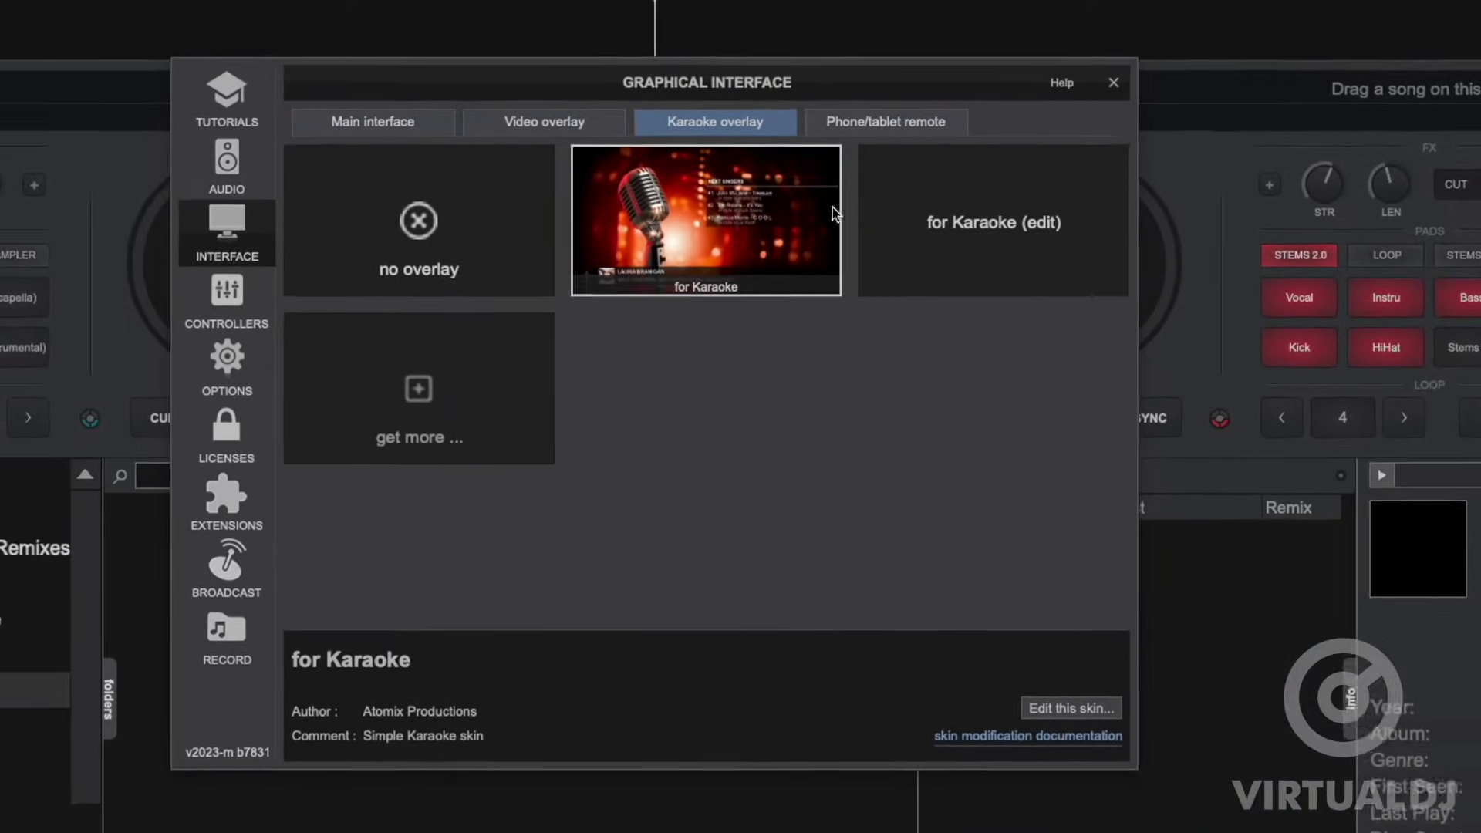
Show the Phone/tablet remote skins, with the 2-deck Default skin selected
left_click(996, 89)
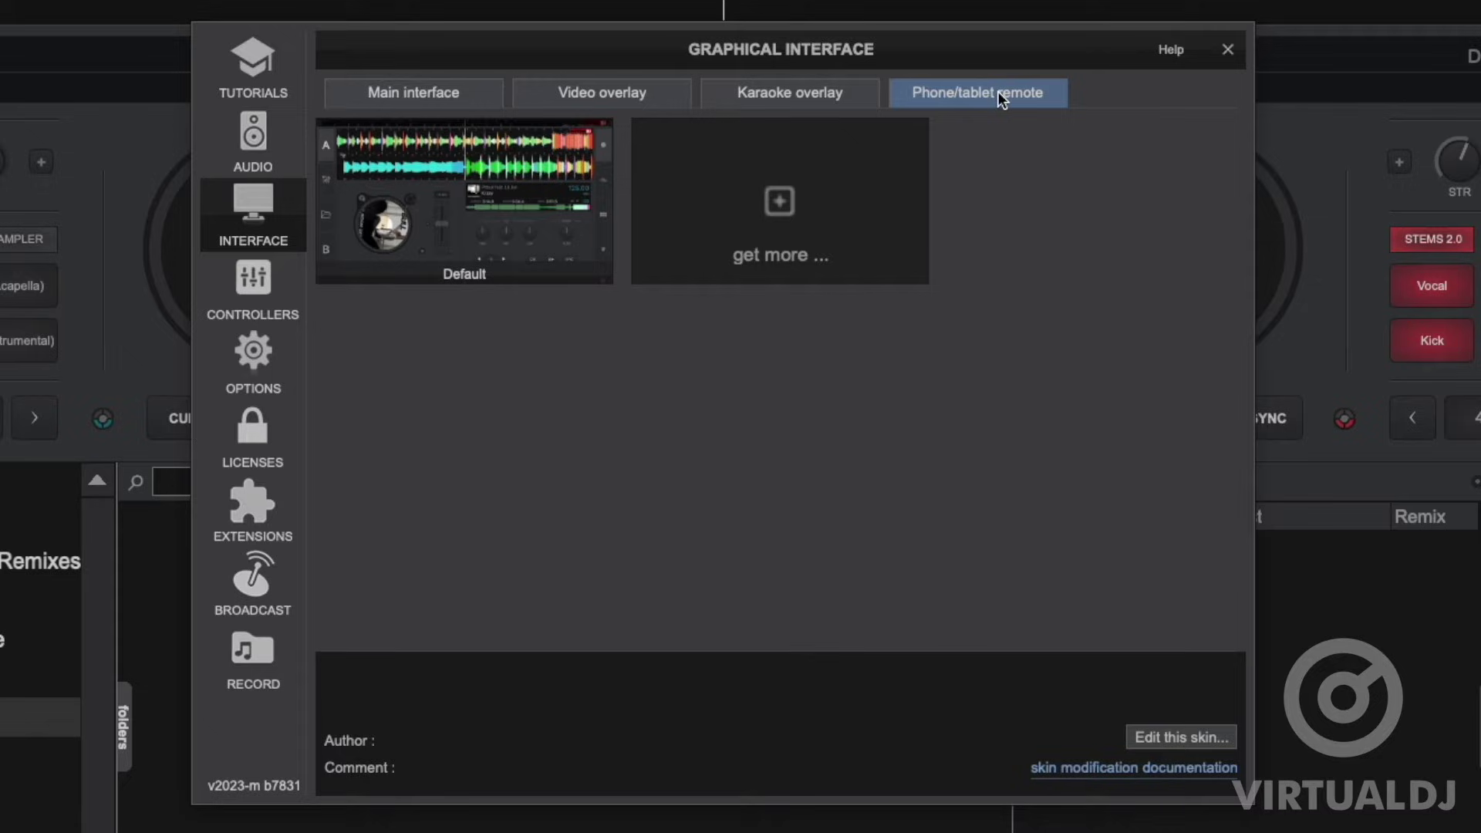
mouse_move(529, 222)
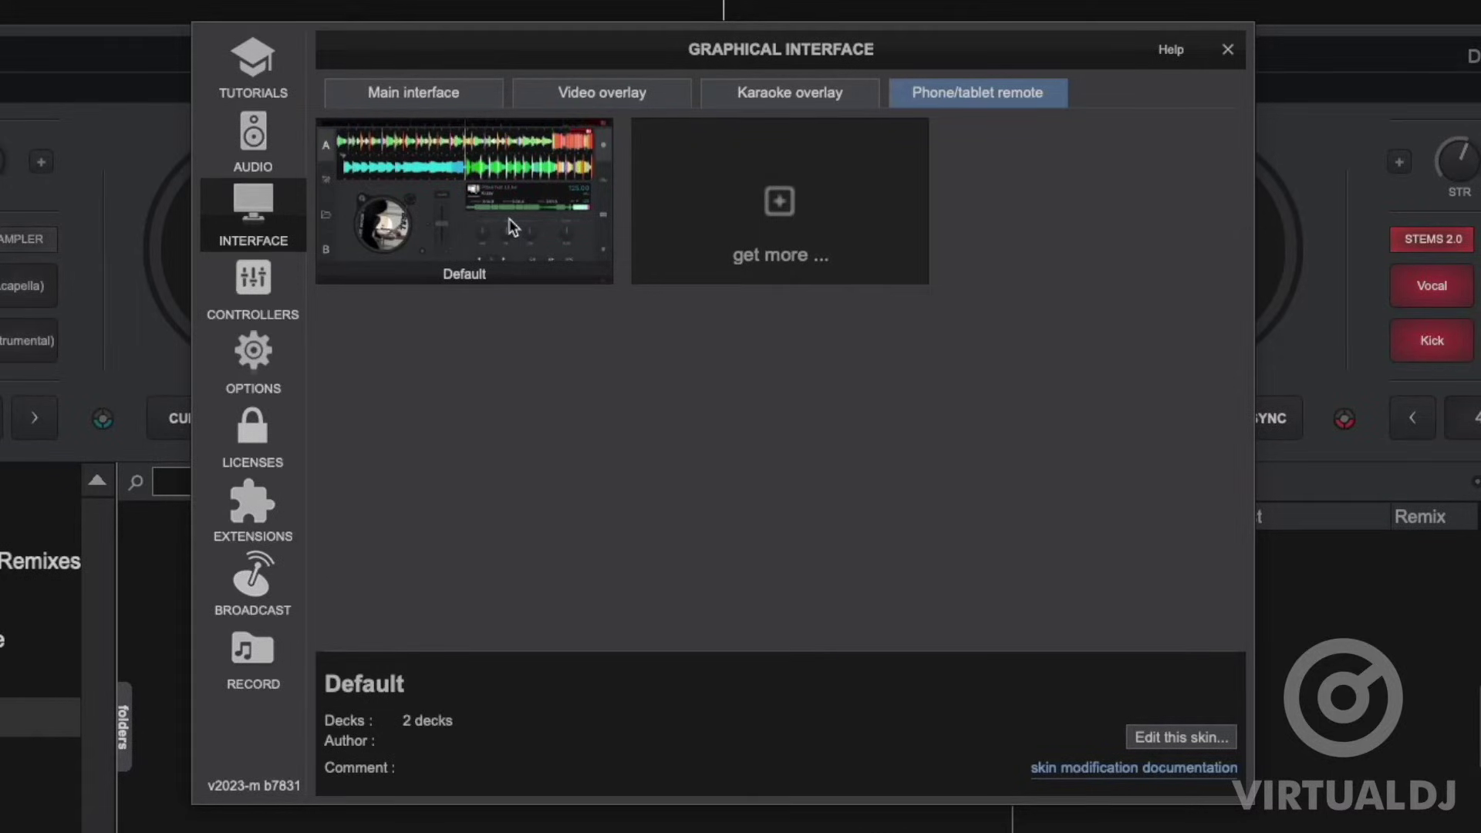
Open the Controllers page showing the detected Hercules DjControl Inpulse 300 MK2
left_click(243, 285)
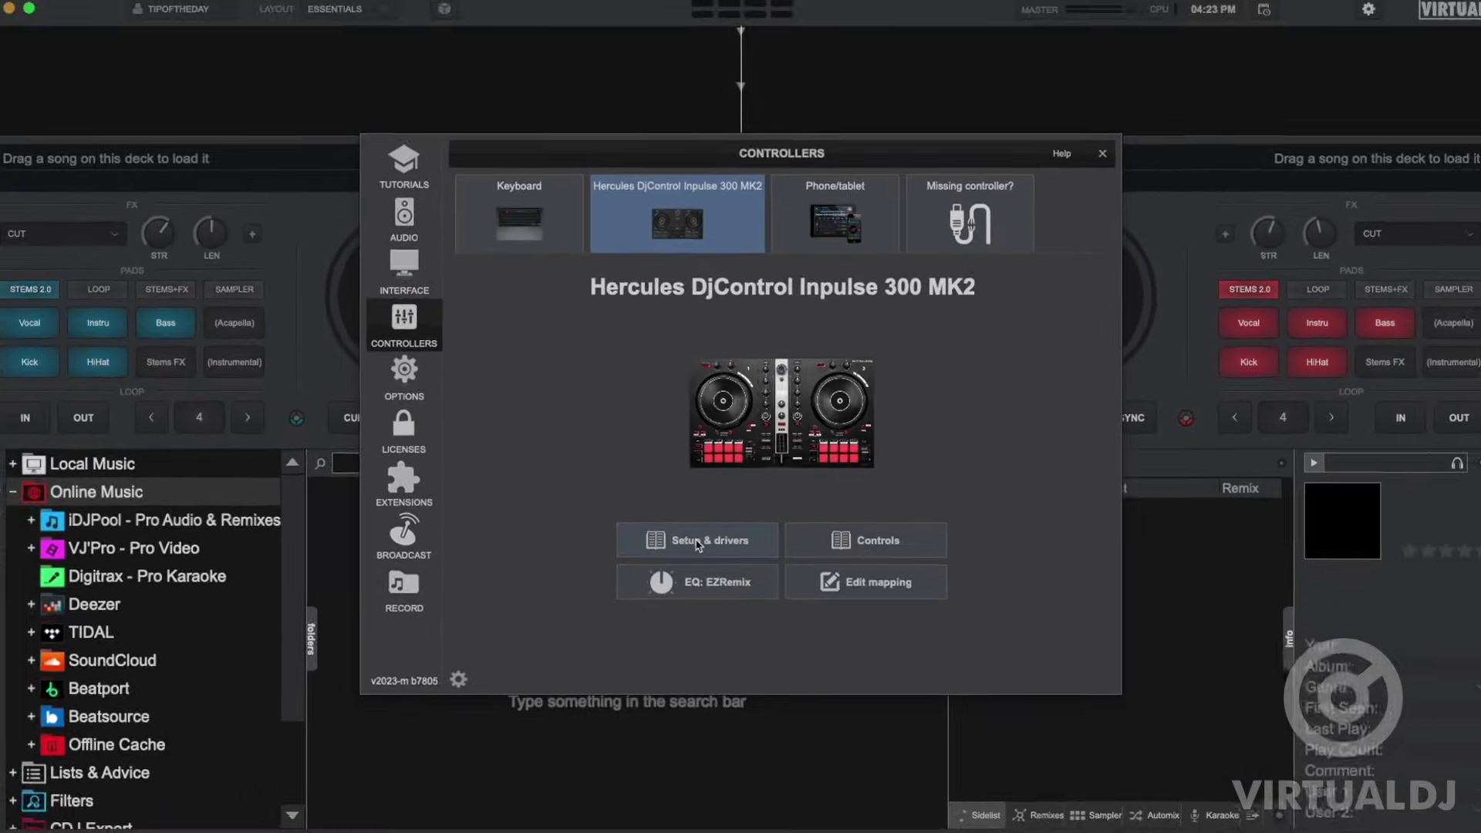
Scroll through the online setup and drivers manual, then return to VirtualDJ
left_click(699, 537)
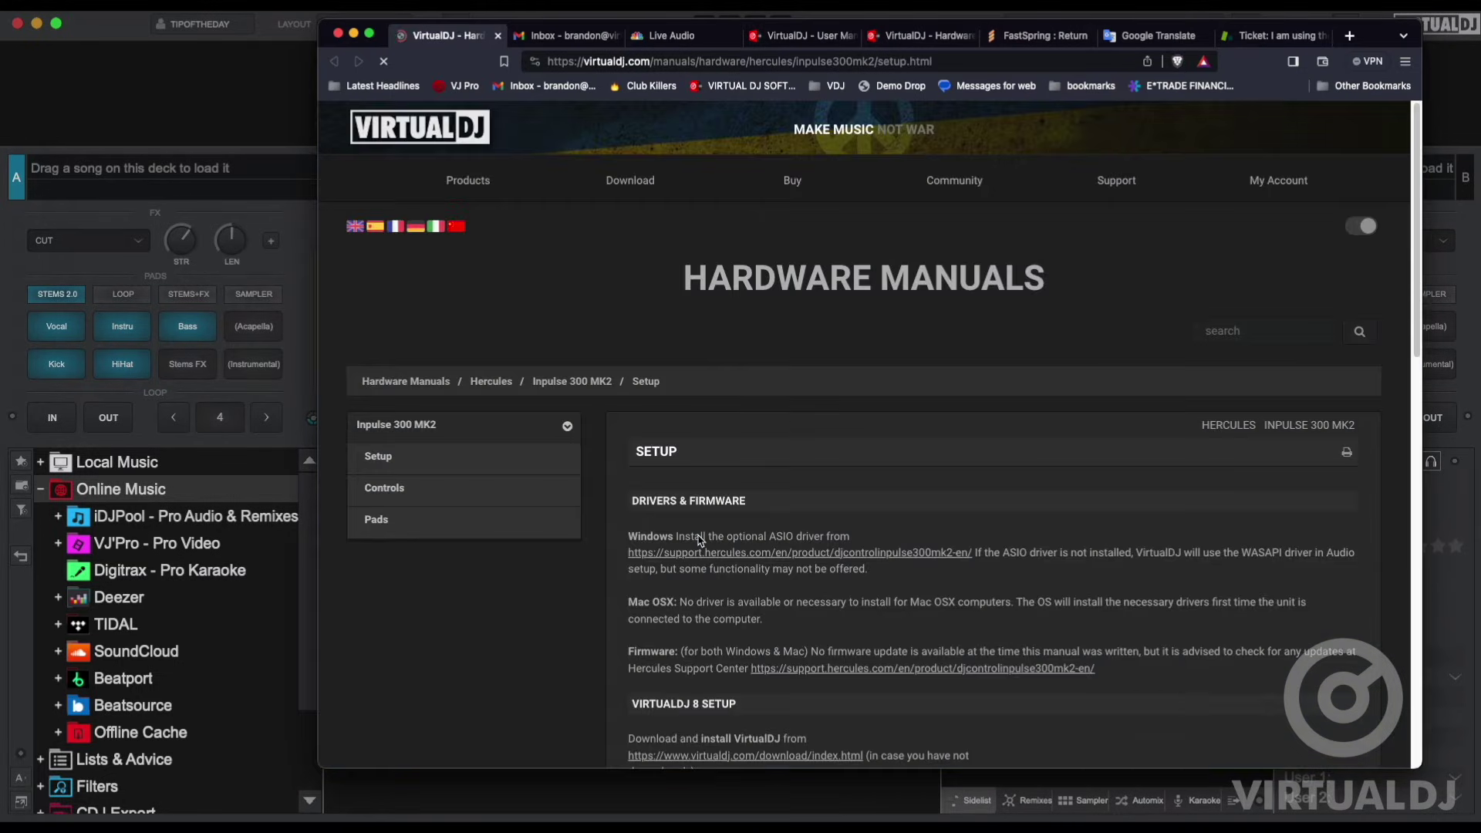
scroll(1055, 260, "down", 3)
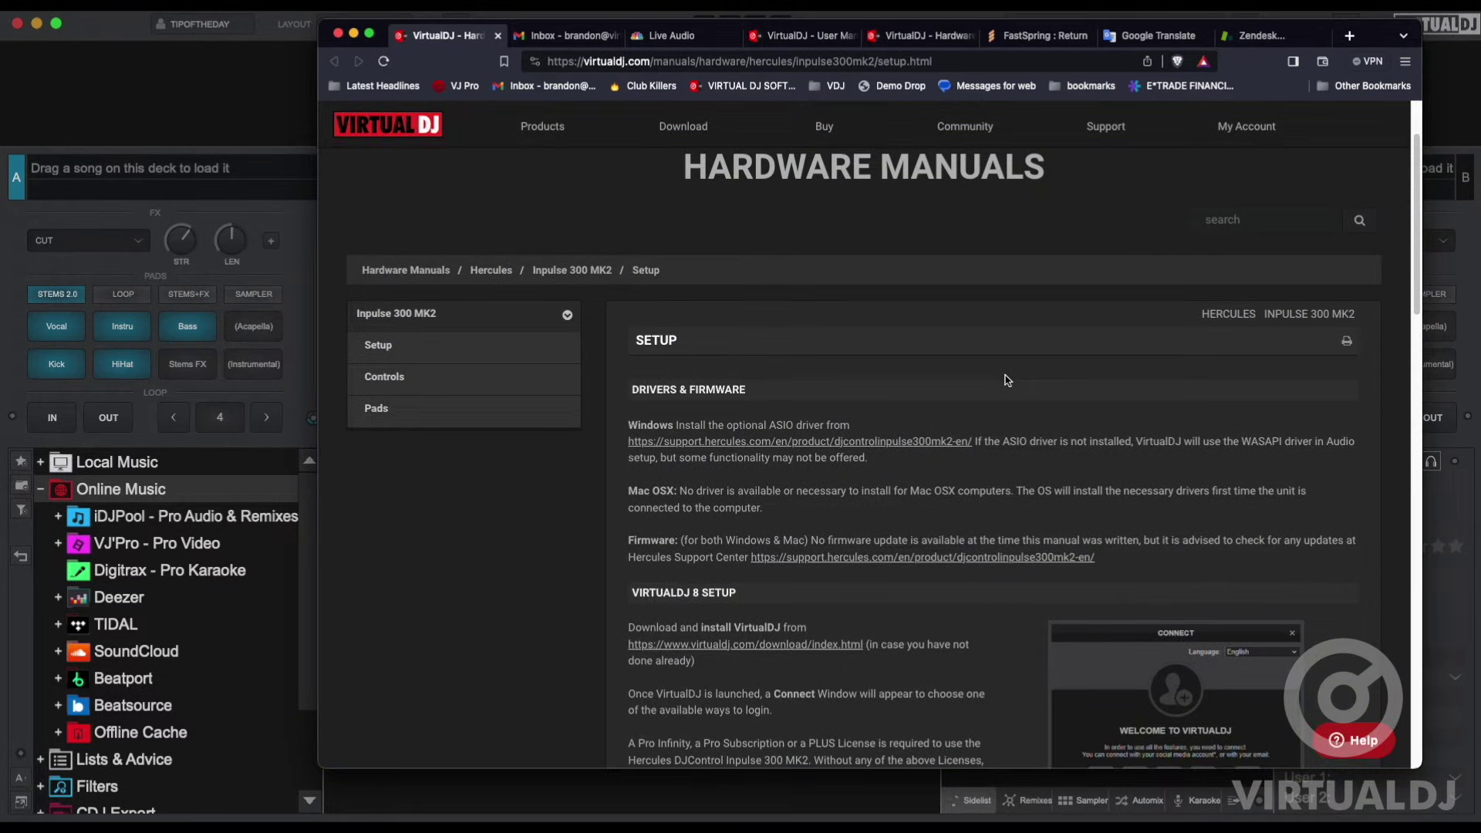
left_click(109, 29)
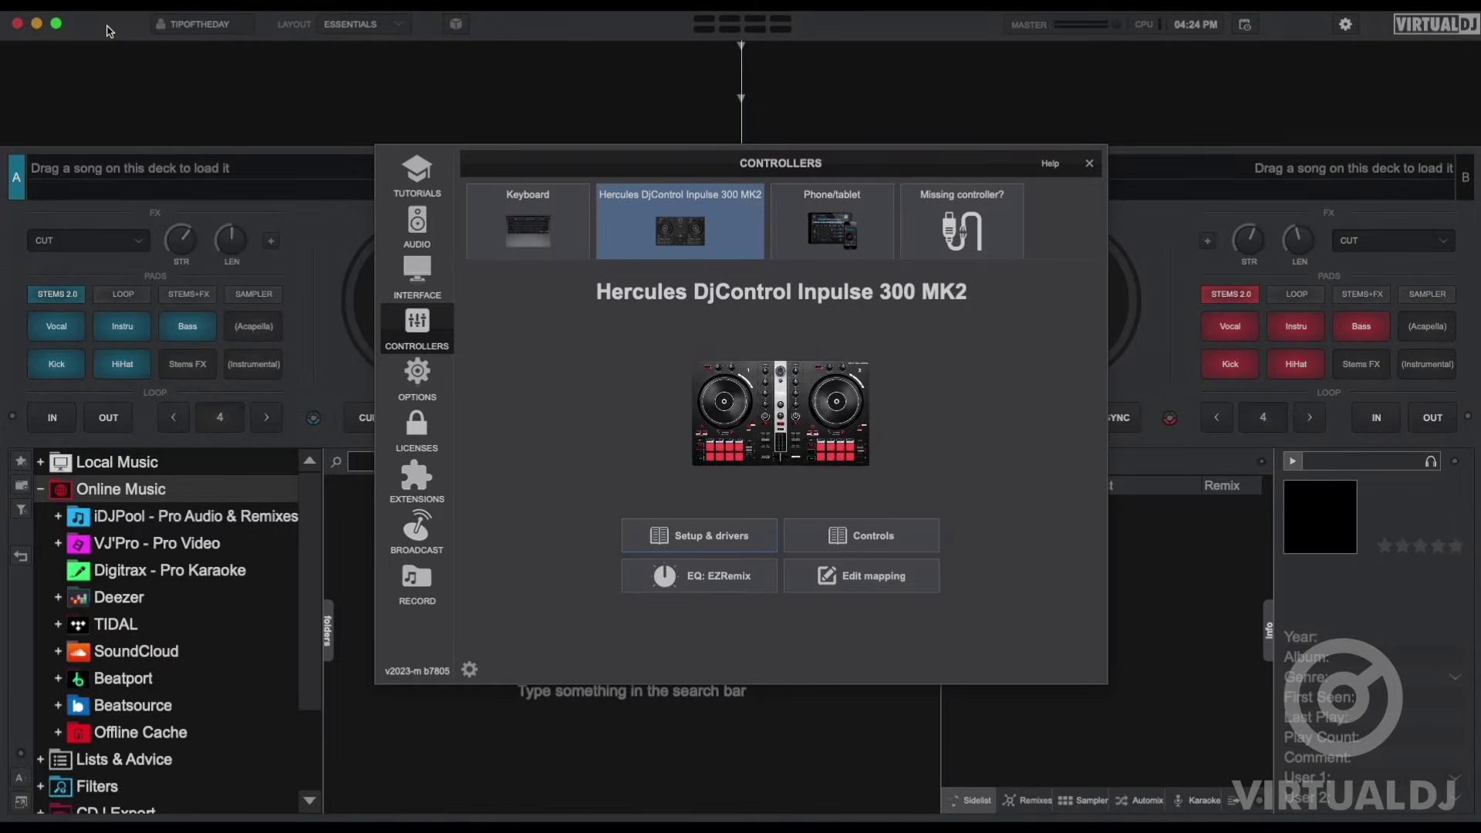
Browse the Inpulse 300 MK2 Controls manual online, then close it
left_click(849, 540)
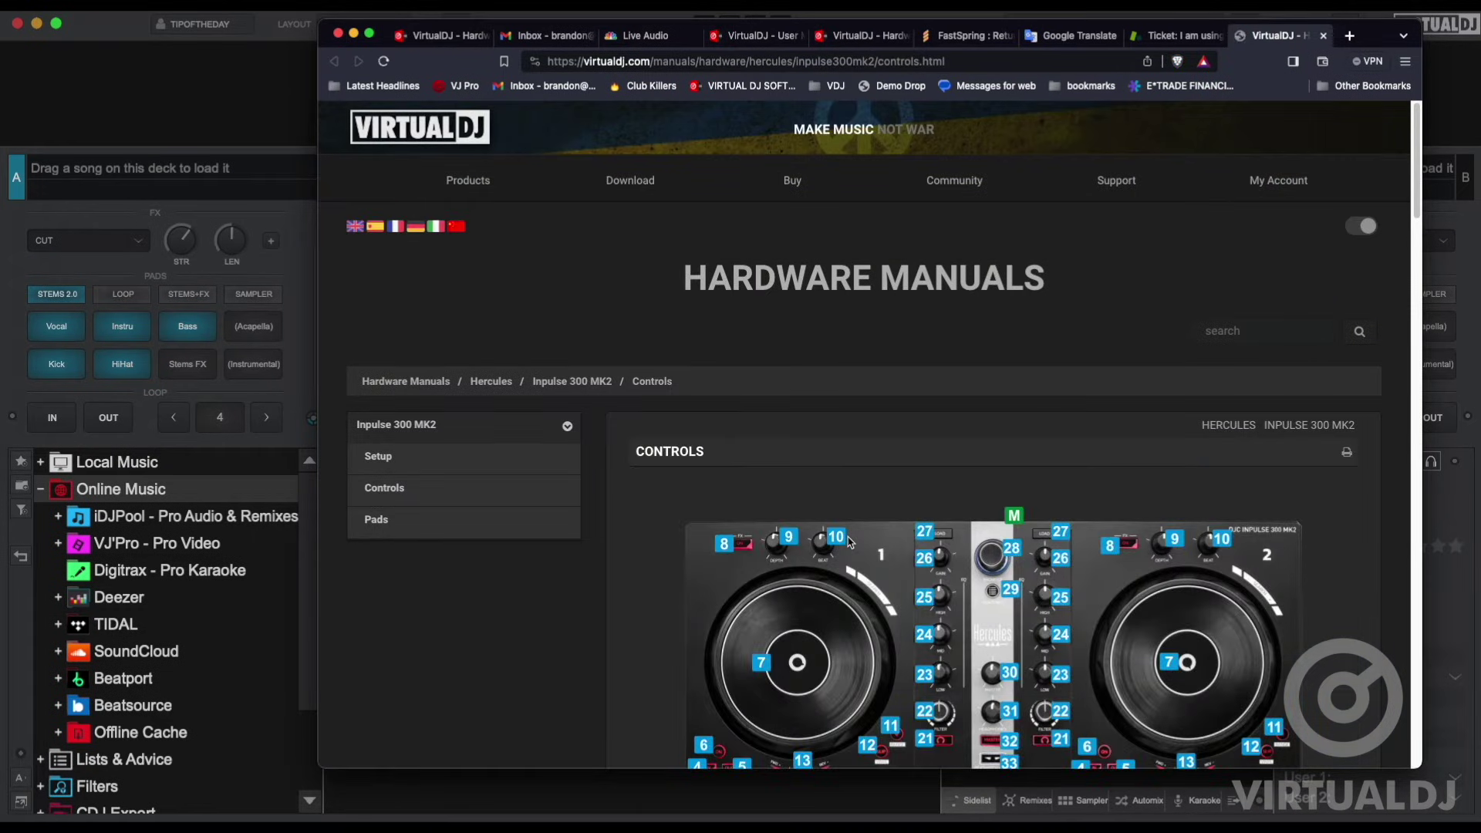
scroll(848, 540, "down", 5)
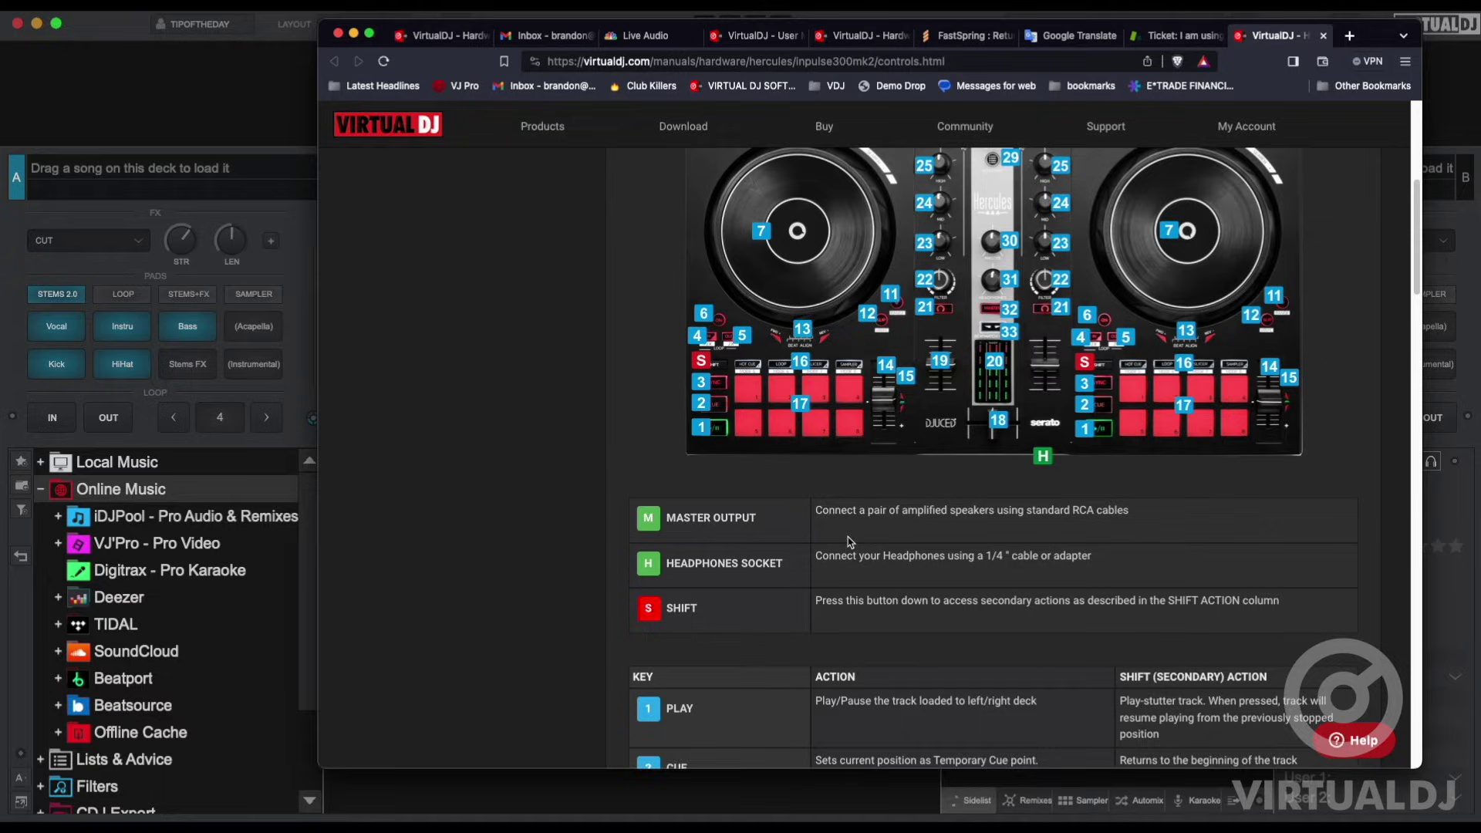
scroll(849, 539, "up", 2)
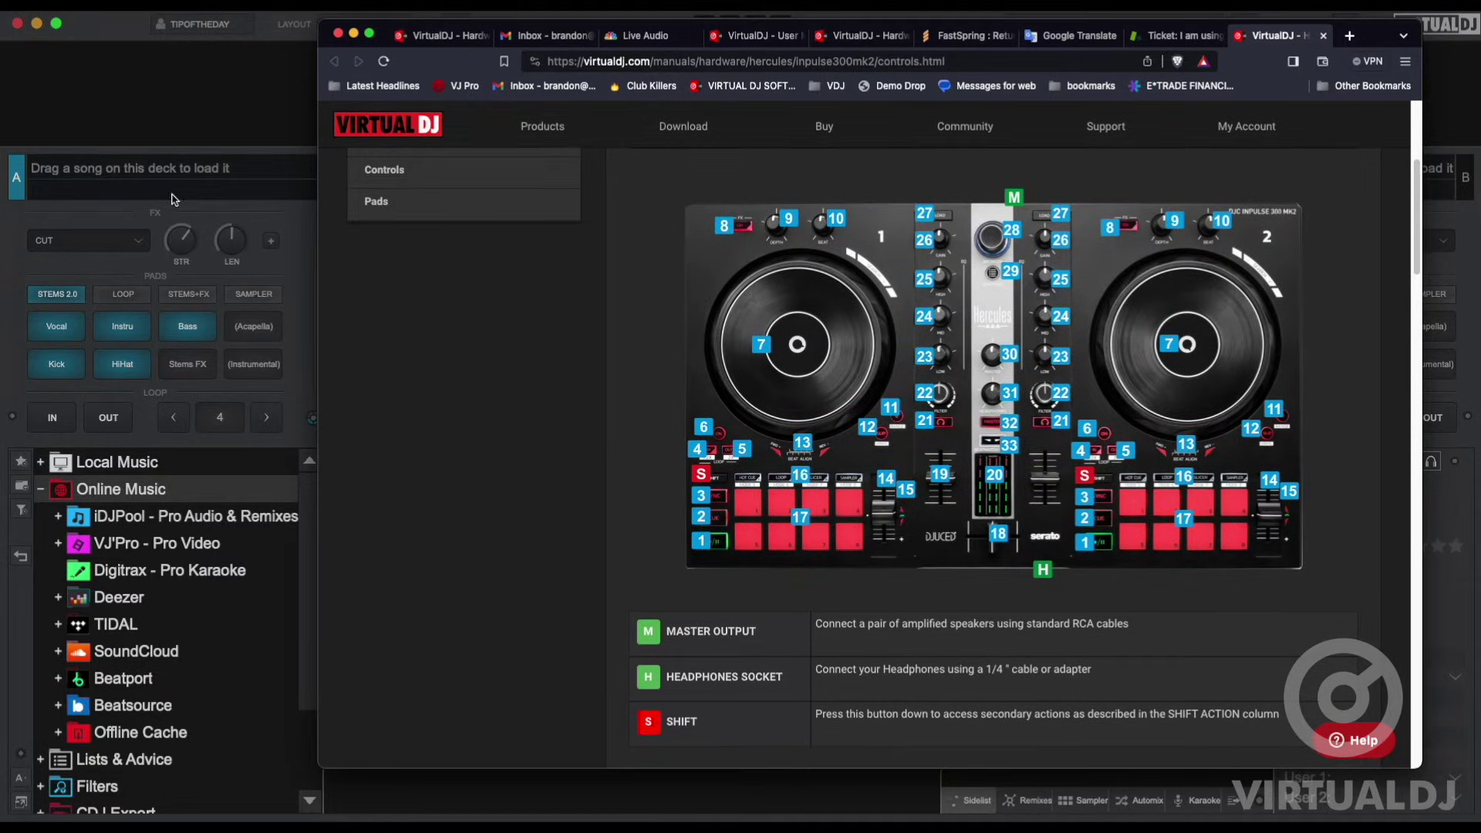
left_click(106, 23)
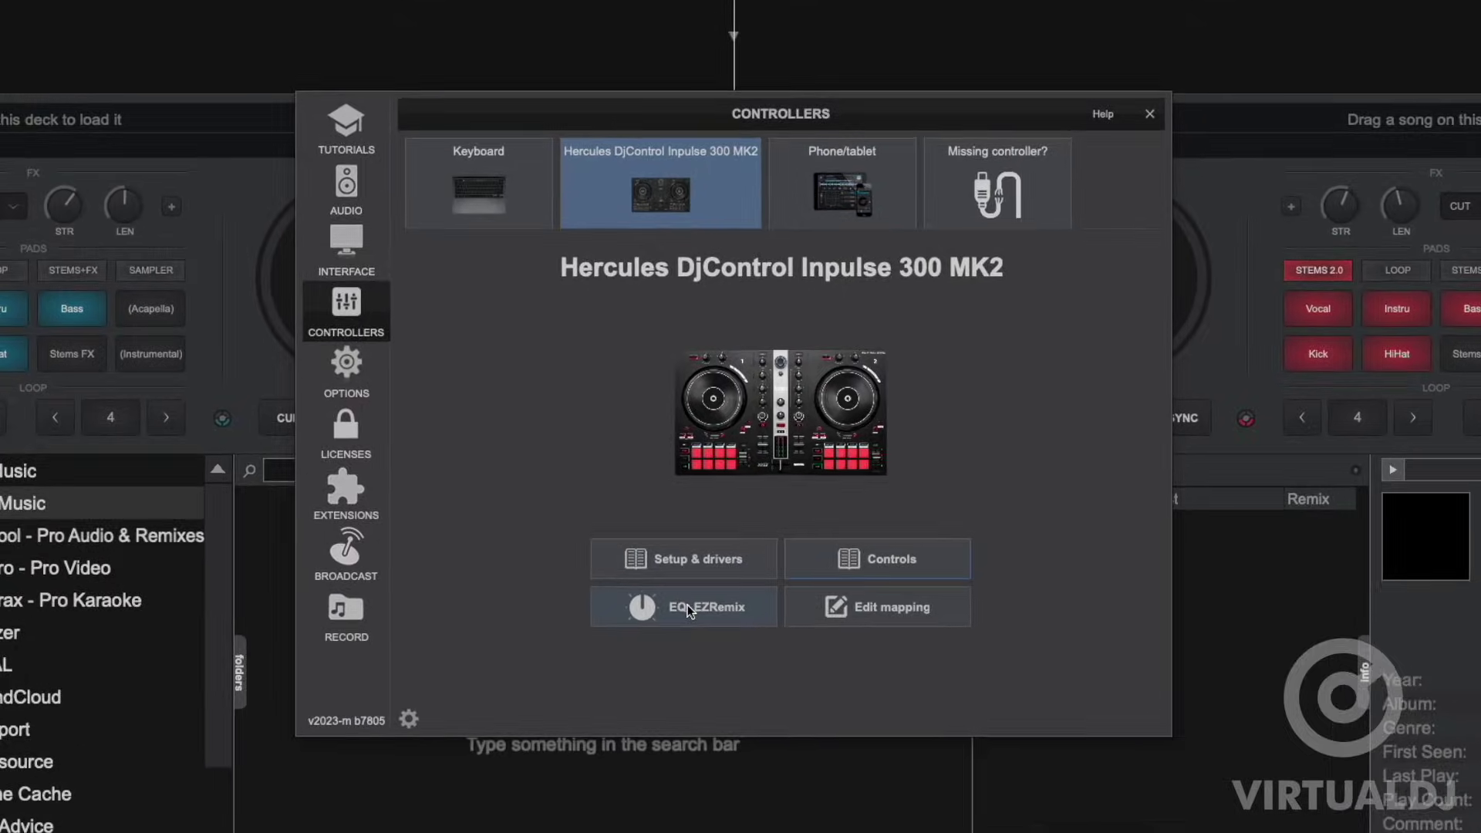
left_click(680, 617)
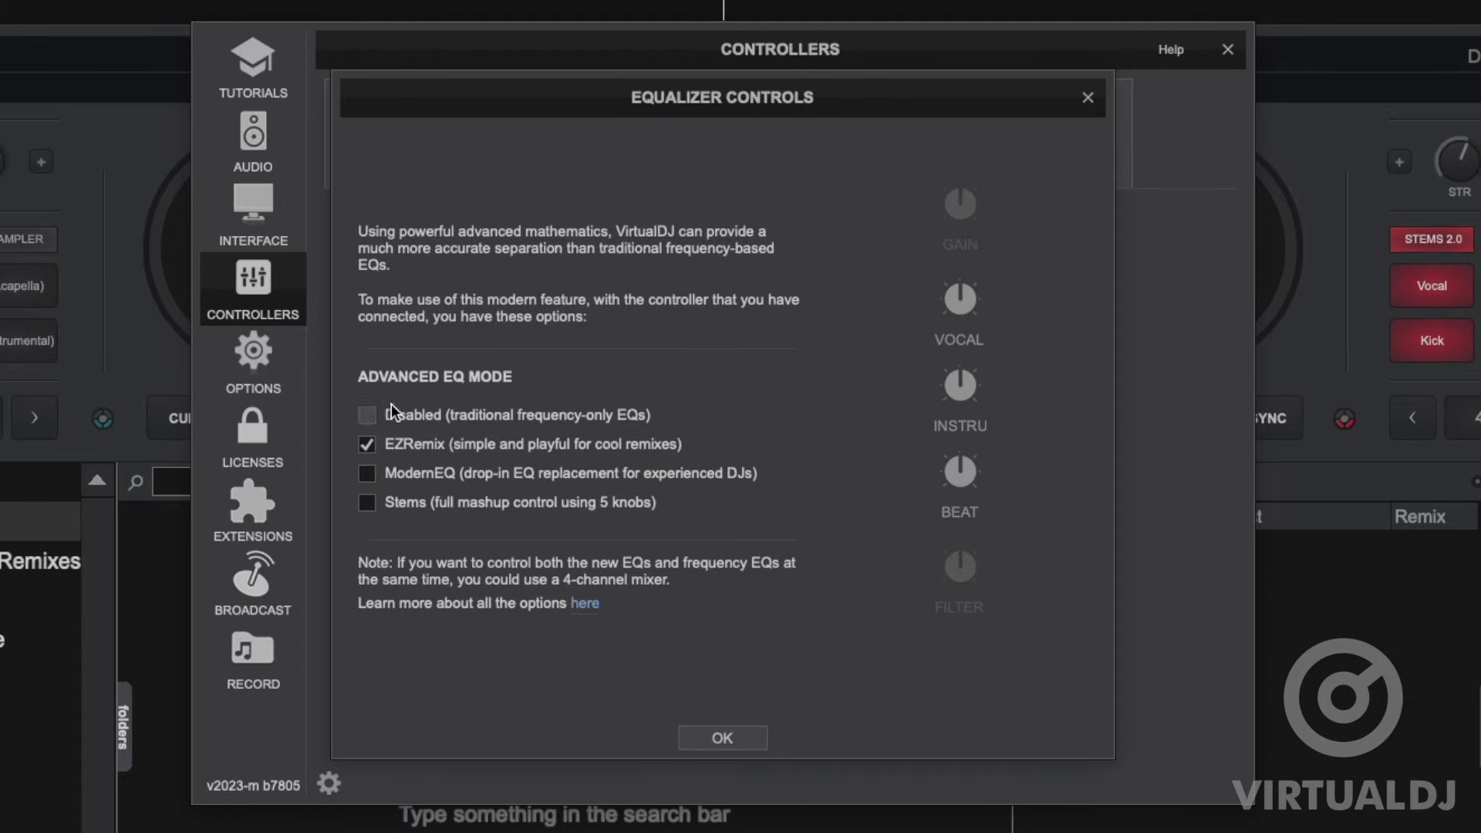
left_click(1086, 98)
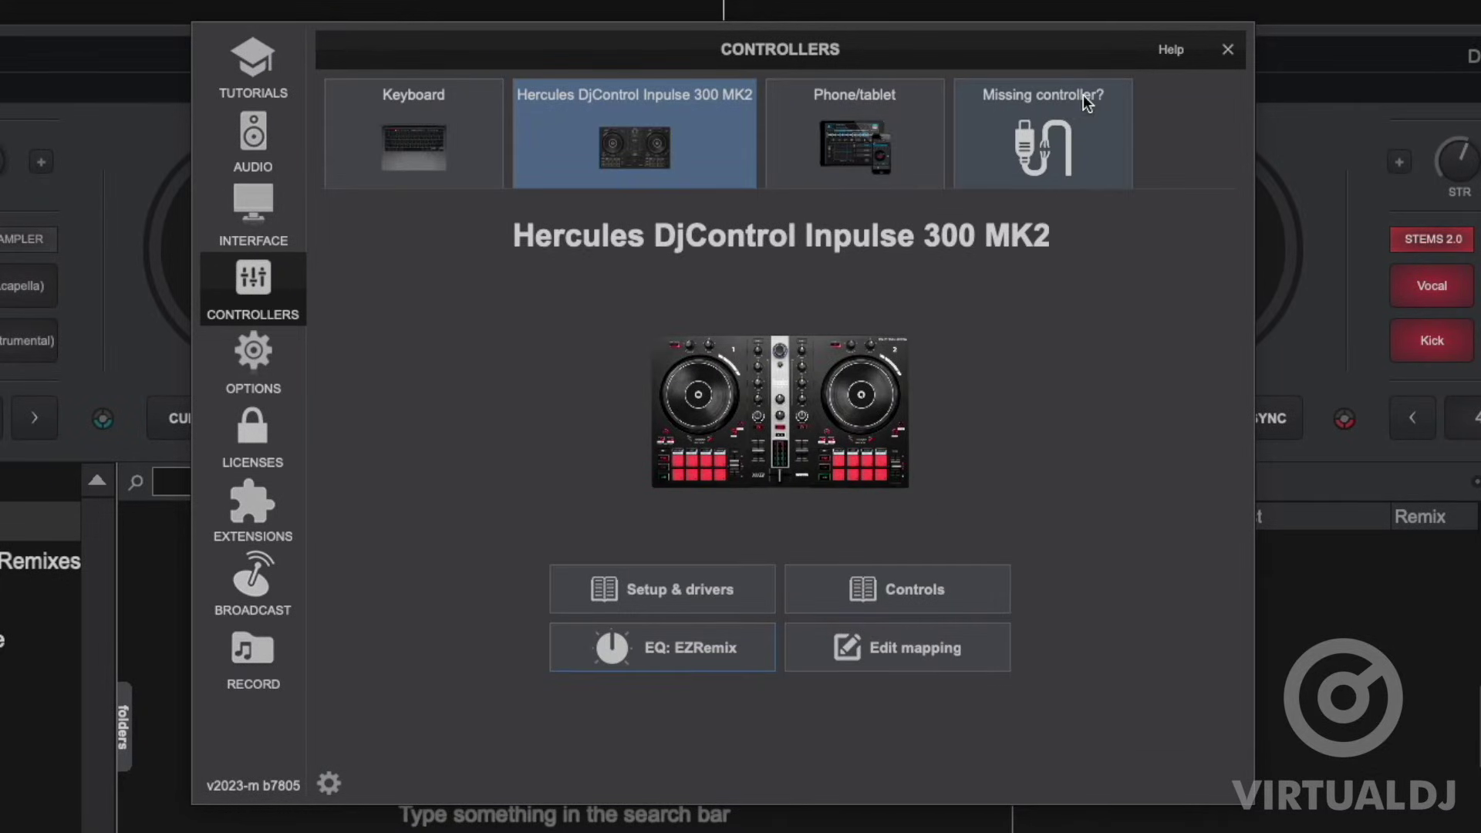
left_click(910, 654)
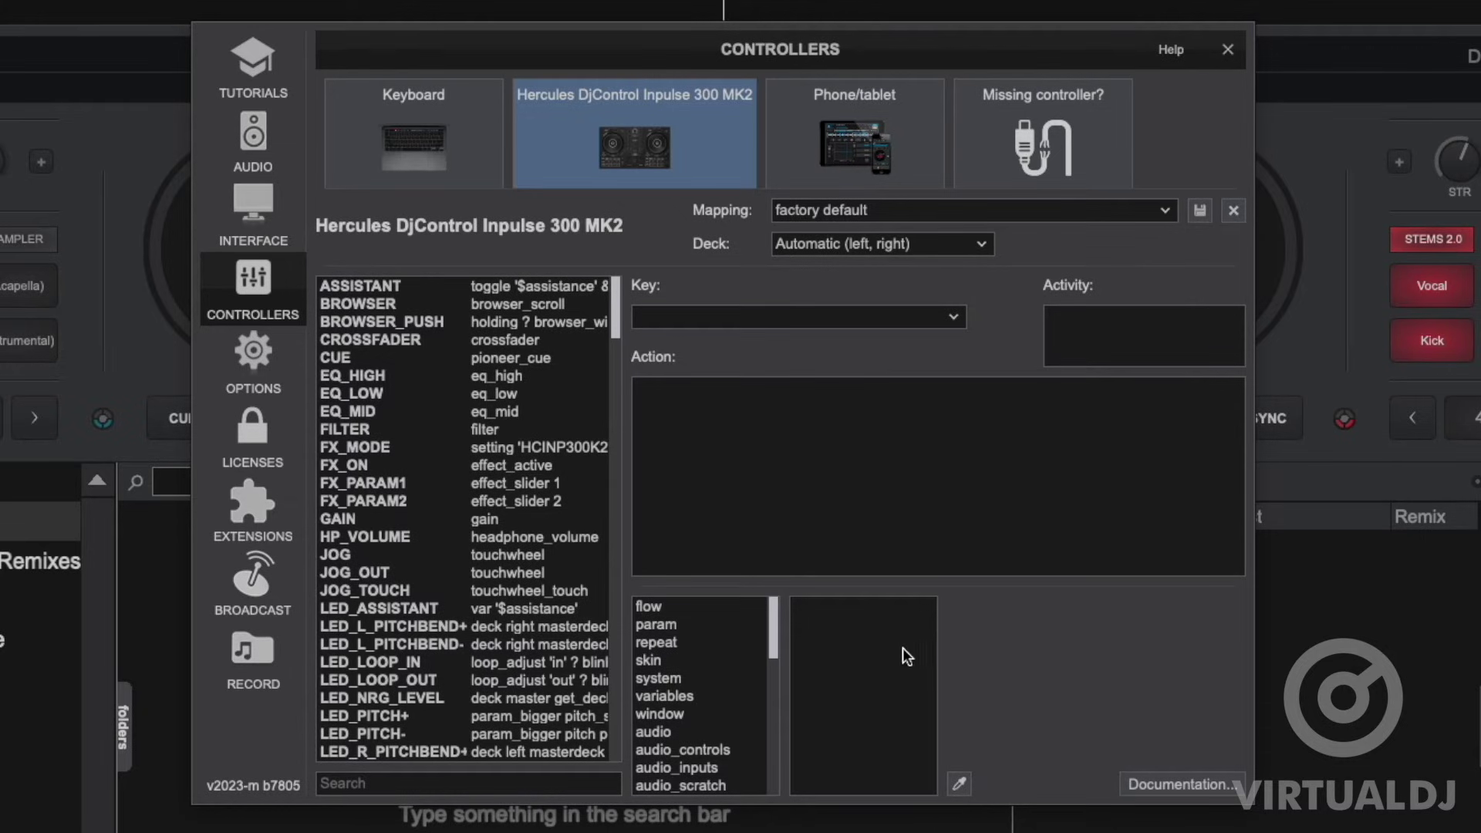
left_click(460, 520)
left_click(396, 536)
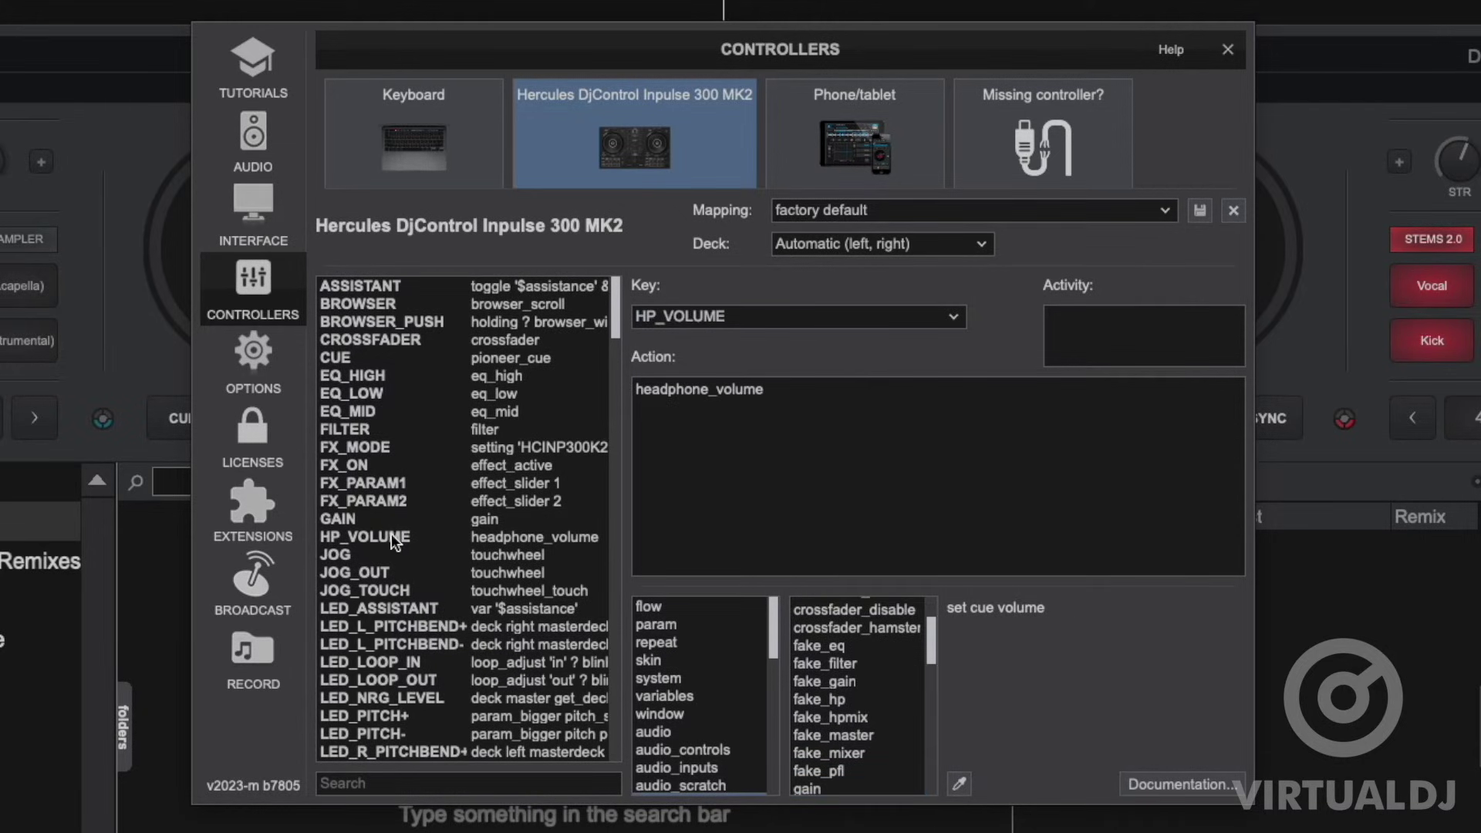
left_click(363, 553)
left_click(363, 591)
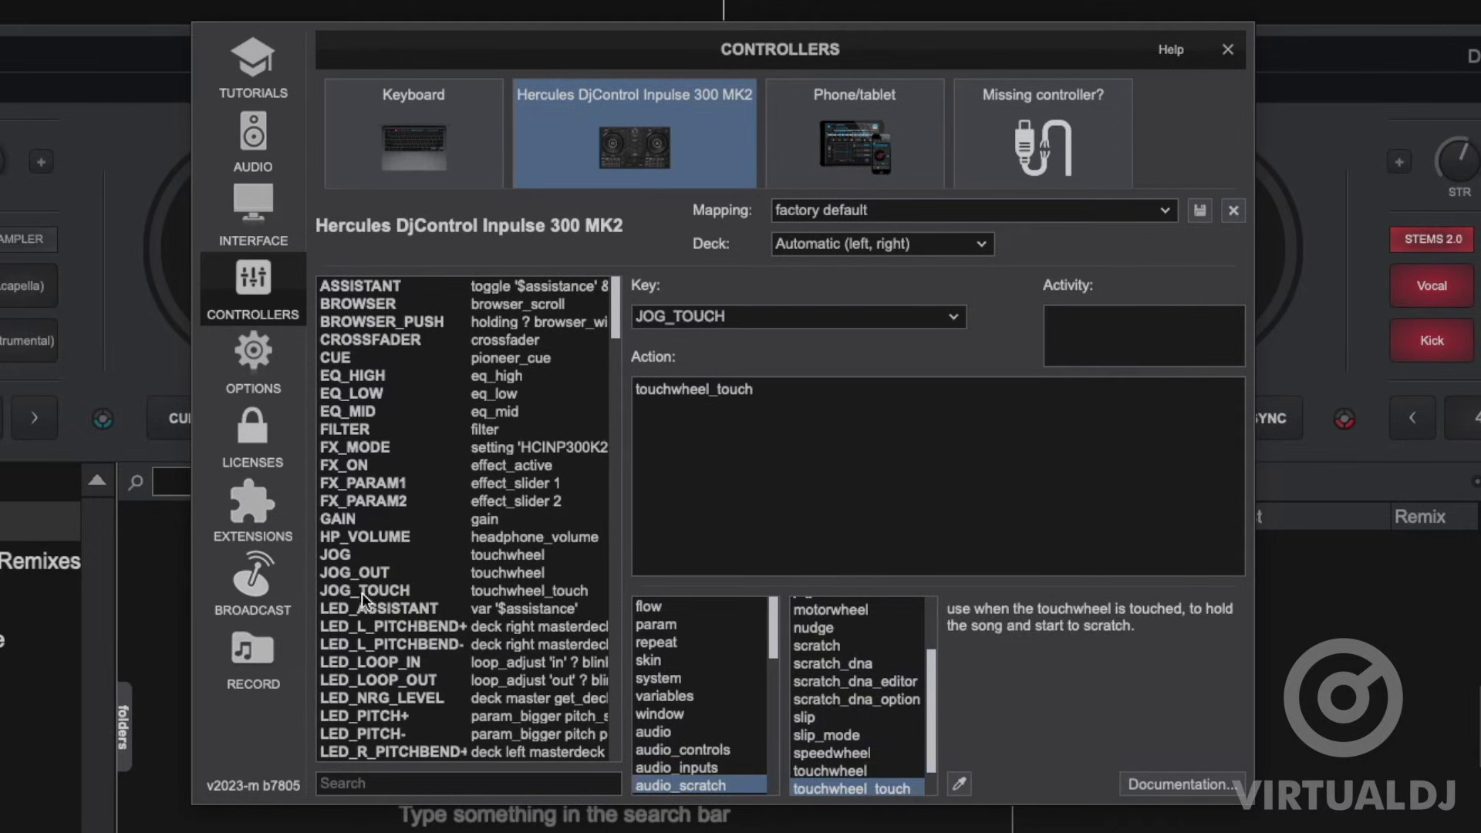
left_click(357, 646)
left_click(357, 660)
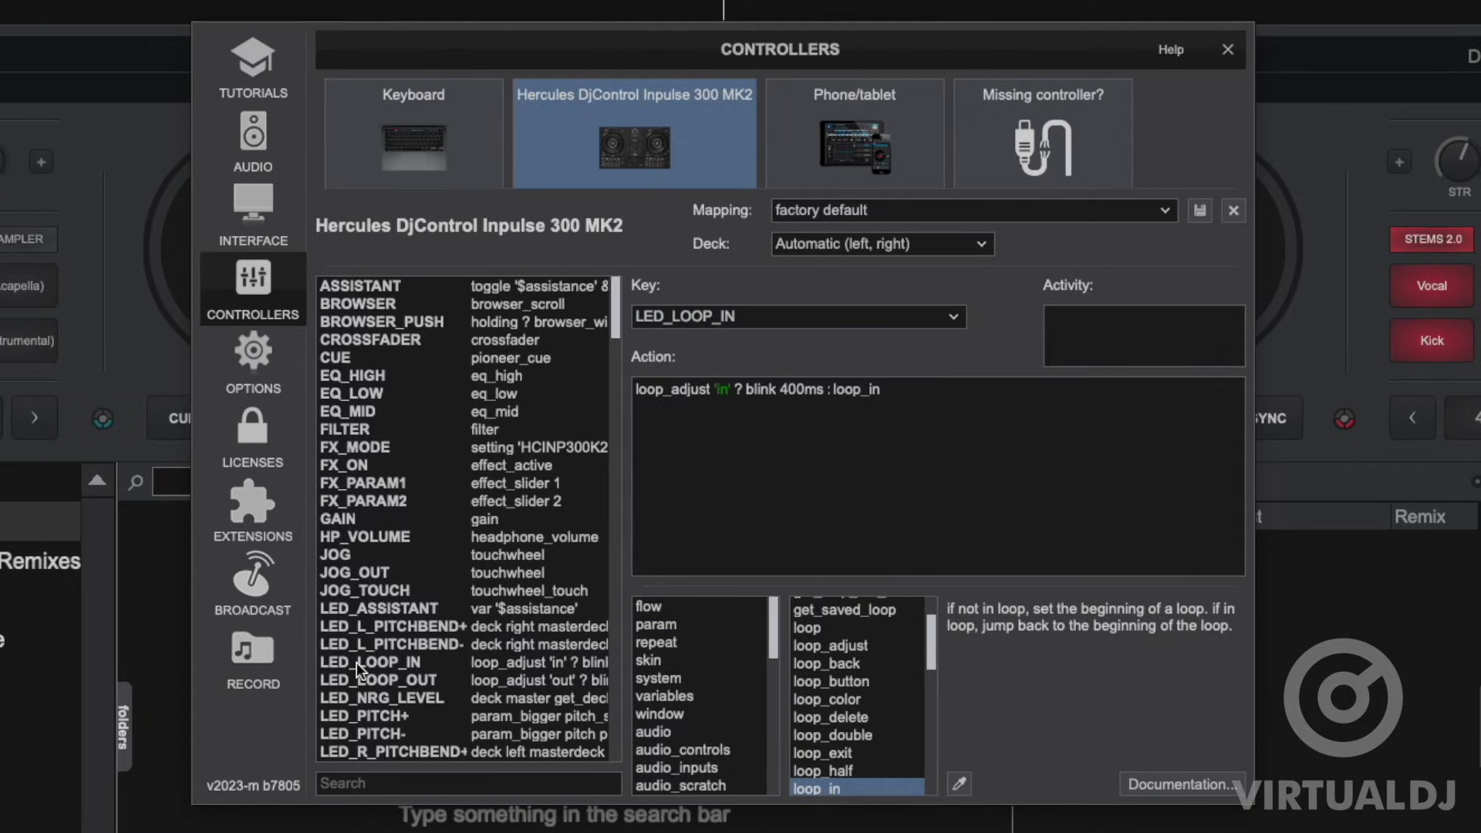
left_click(357, 680)
left_click(805, 585)
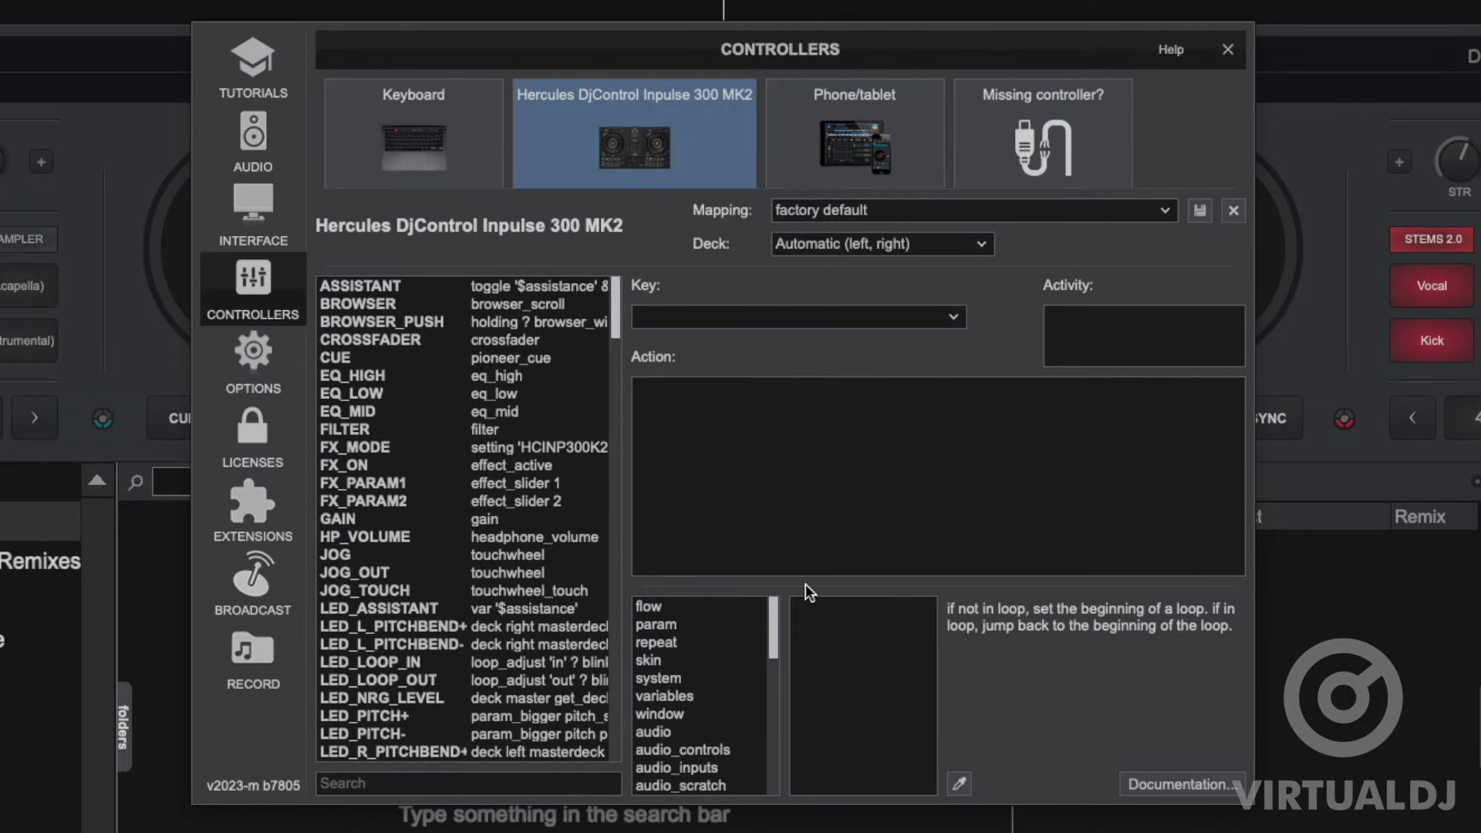
left_click(1166, 214)
left_click(1165, 214)
left_click(634, 130)
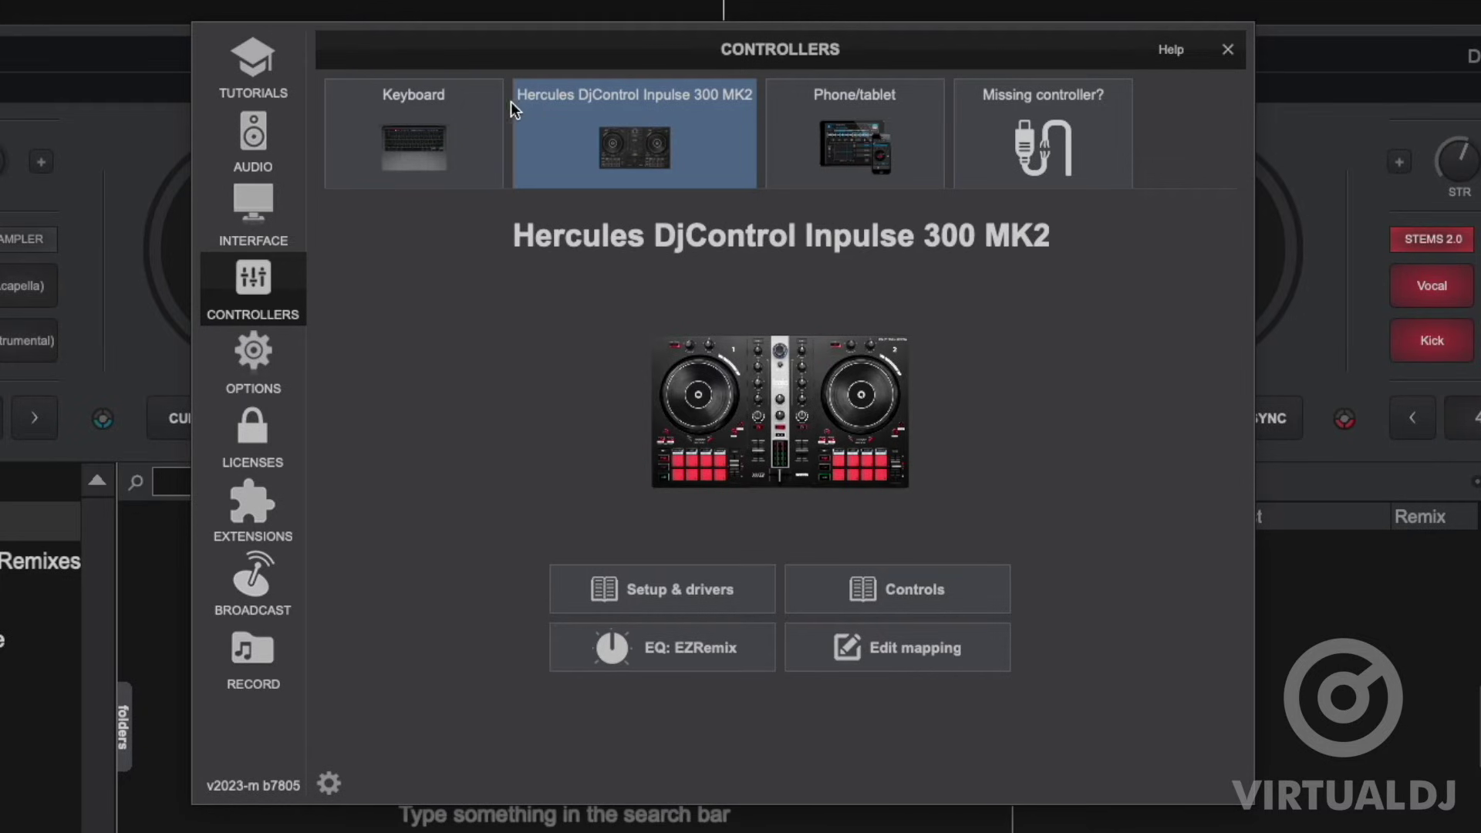
Try the Rekordbox and Serato keyboard presets, then restore the factory default mapping
left_click(408, 120)
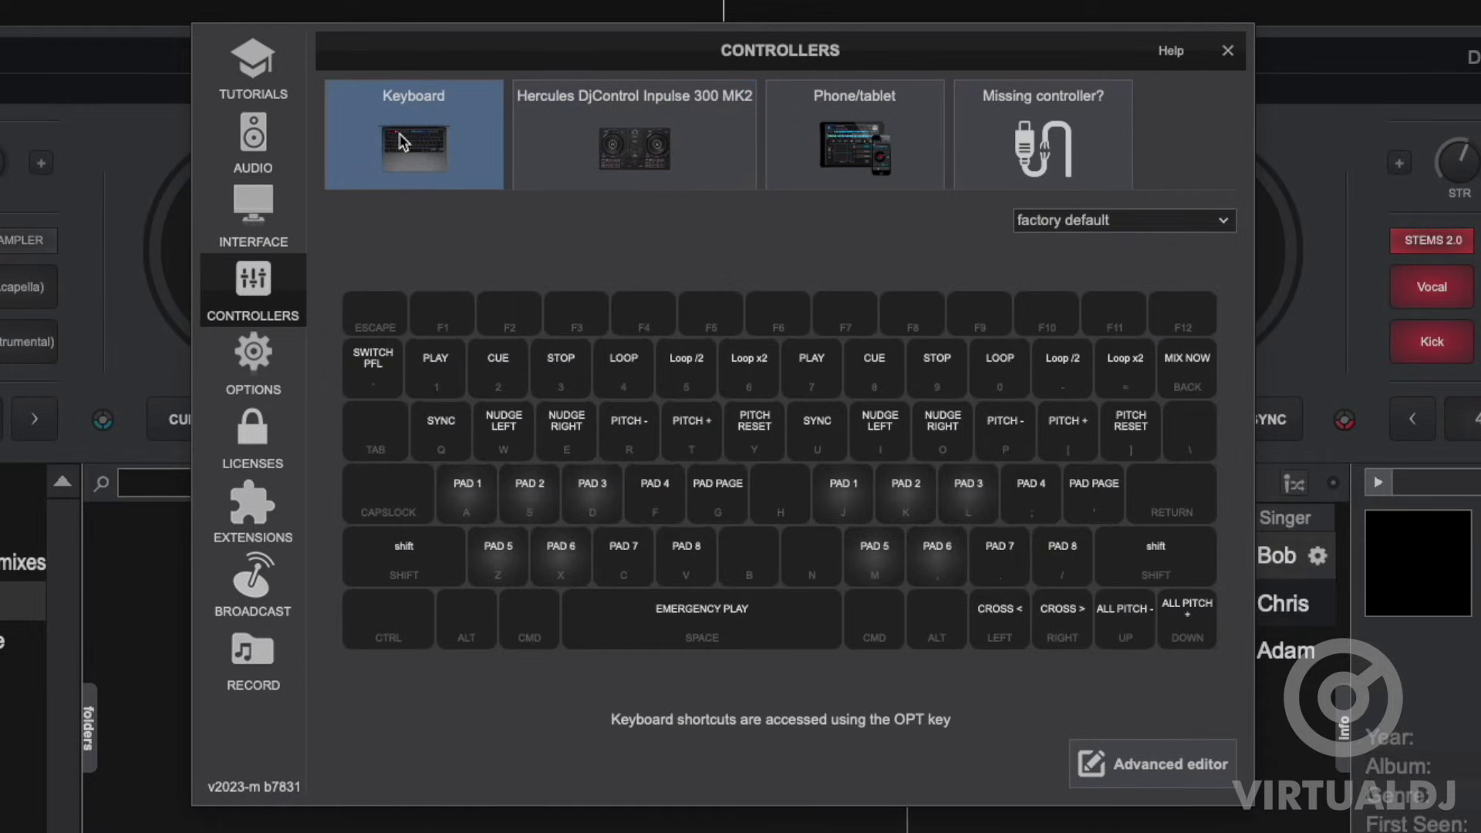
left_click(1139, 224)
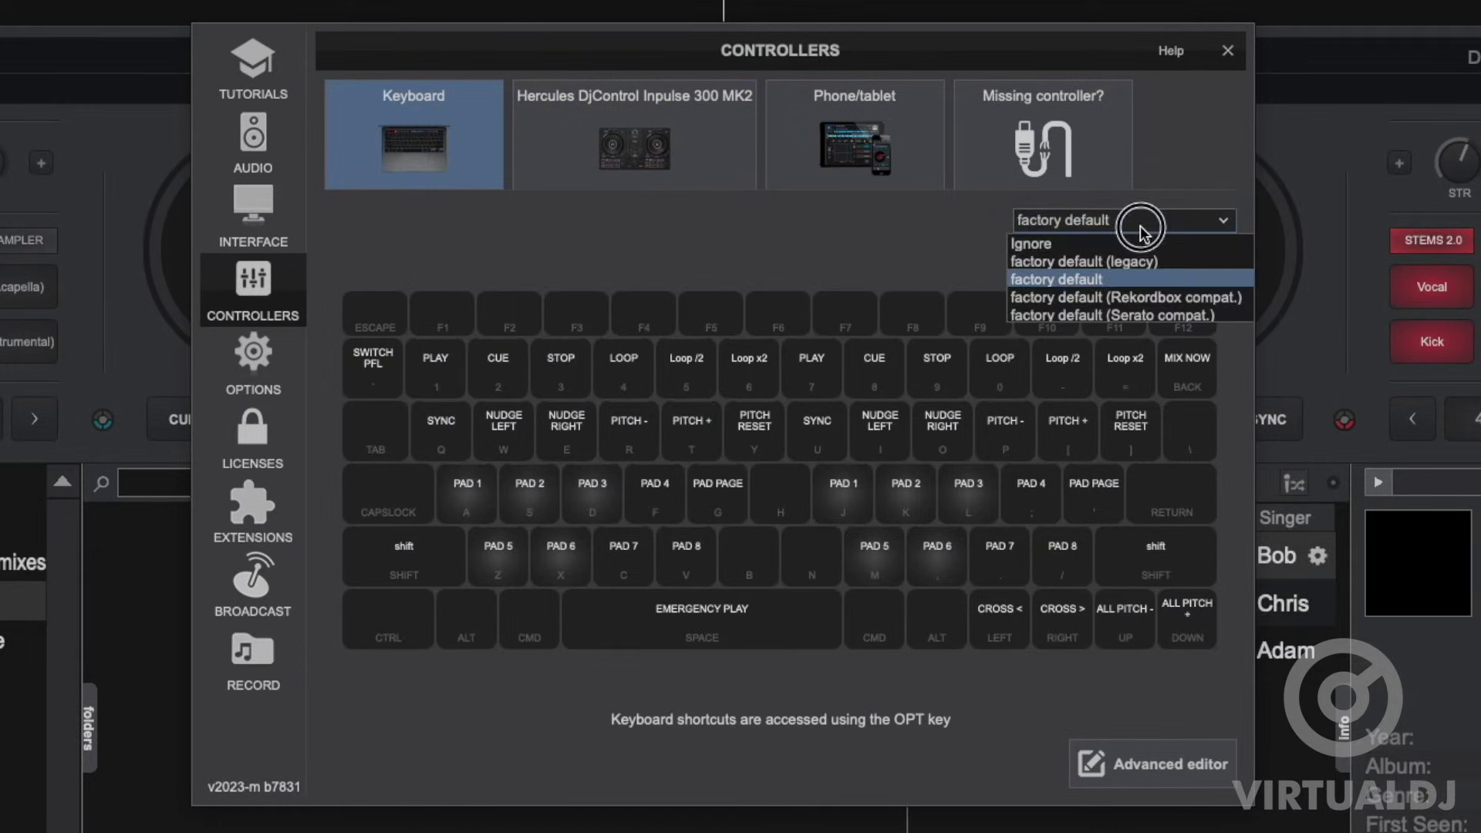
left_click(1141, 295)
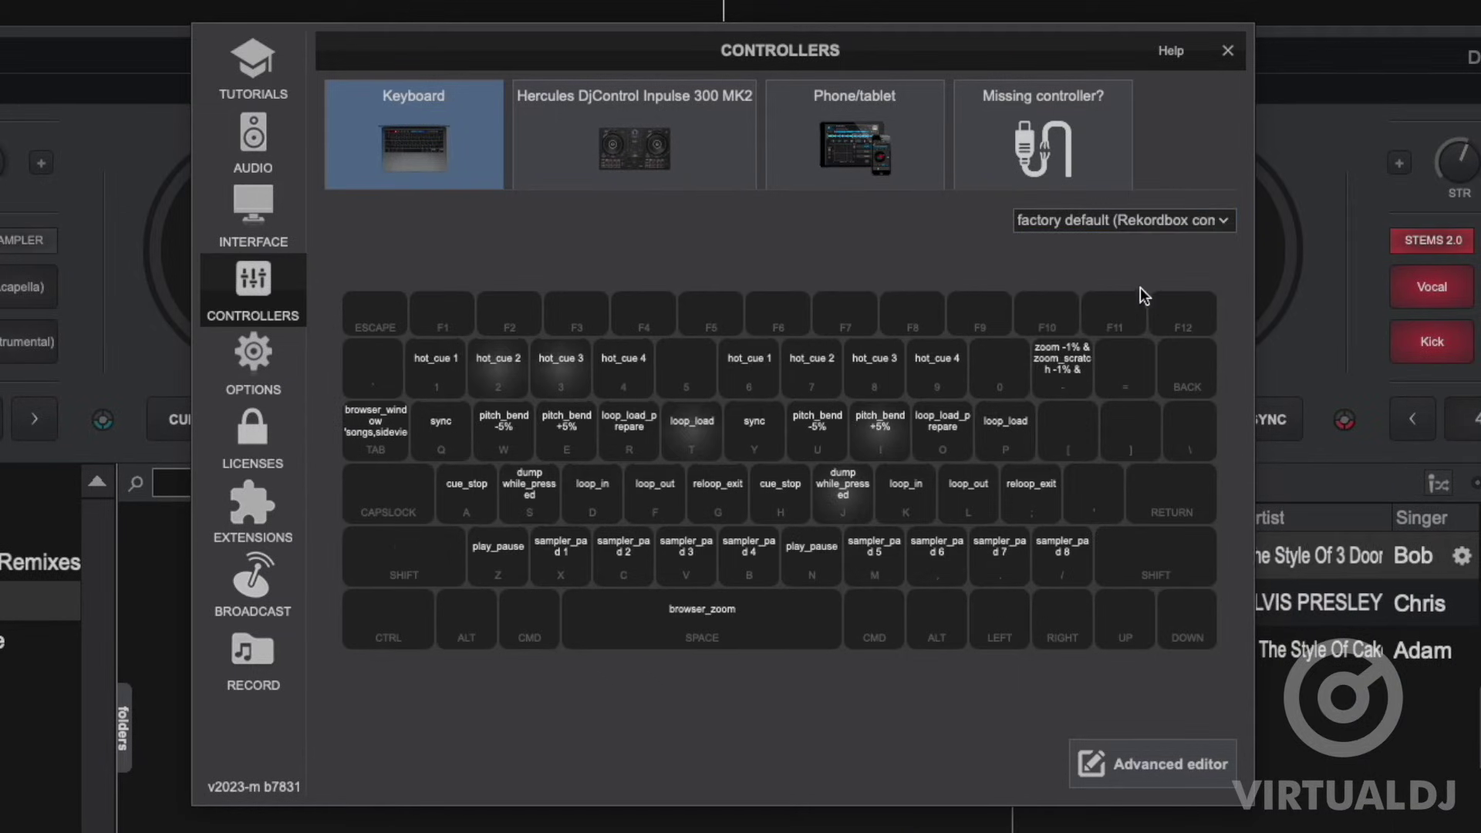
left_click(1126, 226)
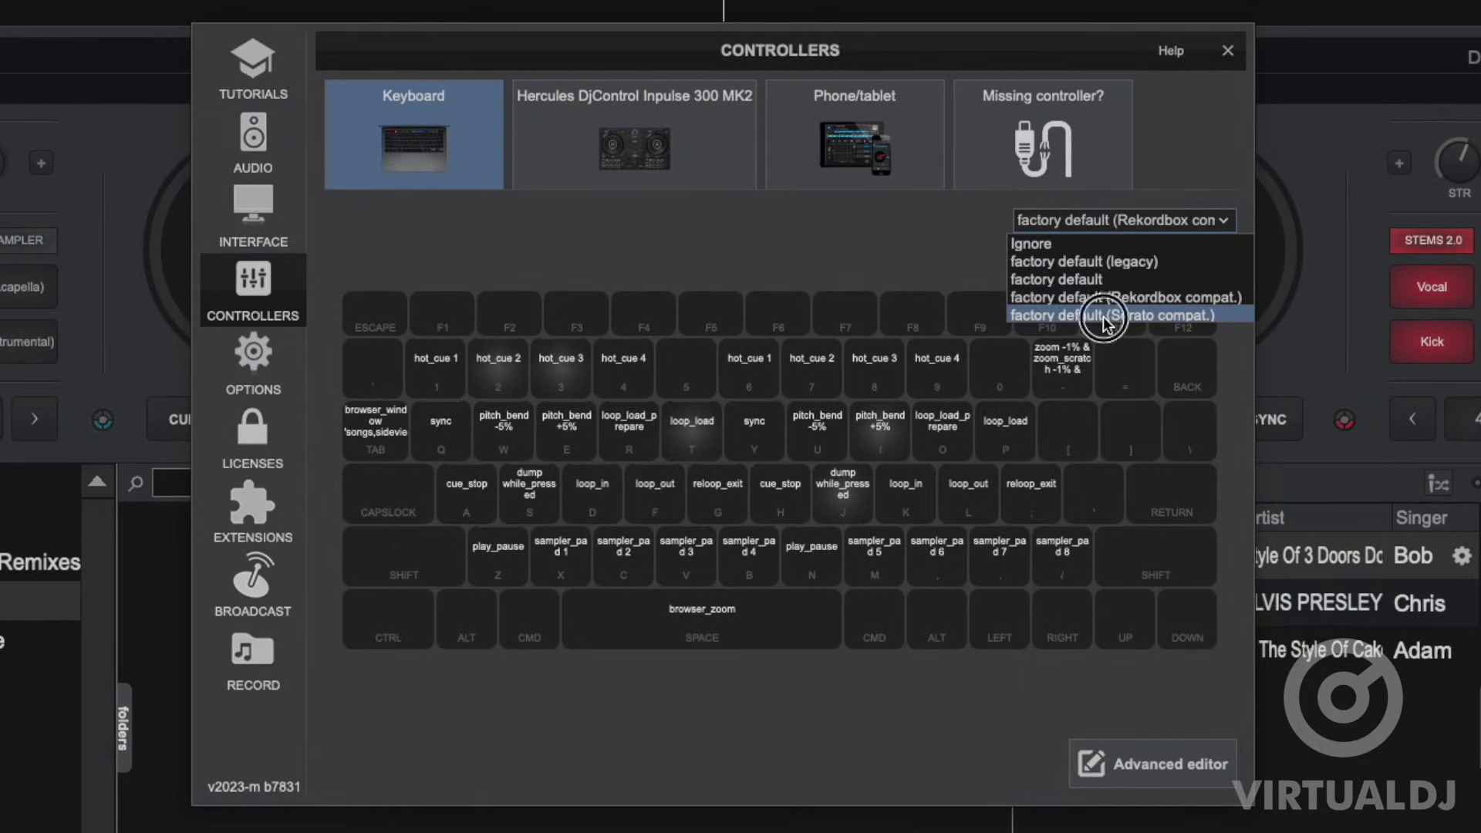
left_click(1103, 316)
left_click(1109, 219)
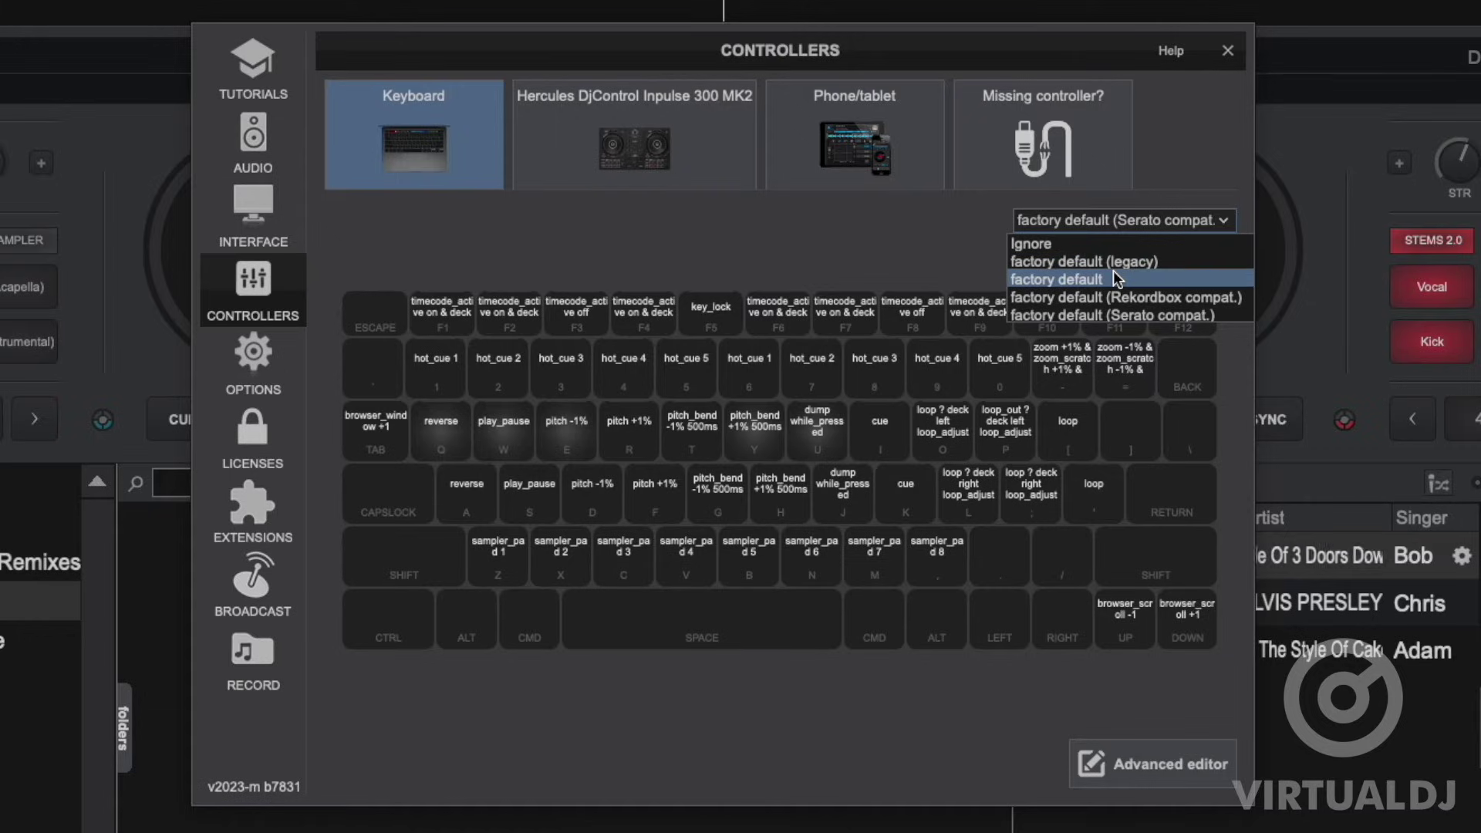
left_click(1112, 271)
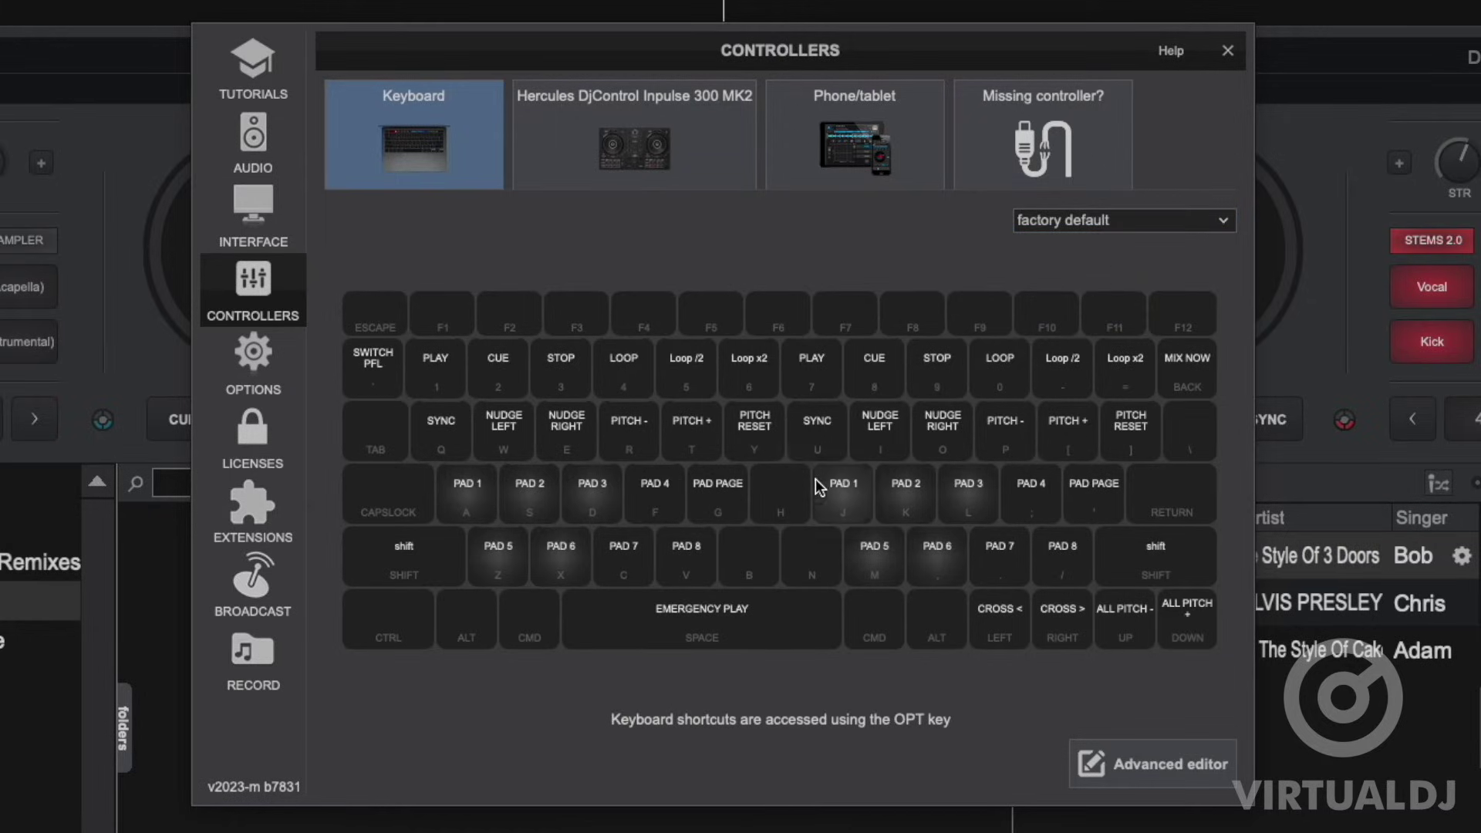
Assign pitch_lock to the B key and save it as a custom mapping
left_click(743, 567)
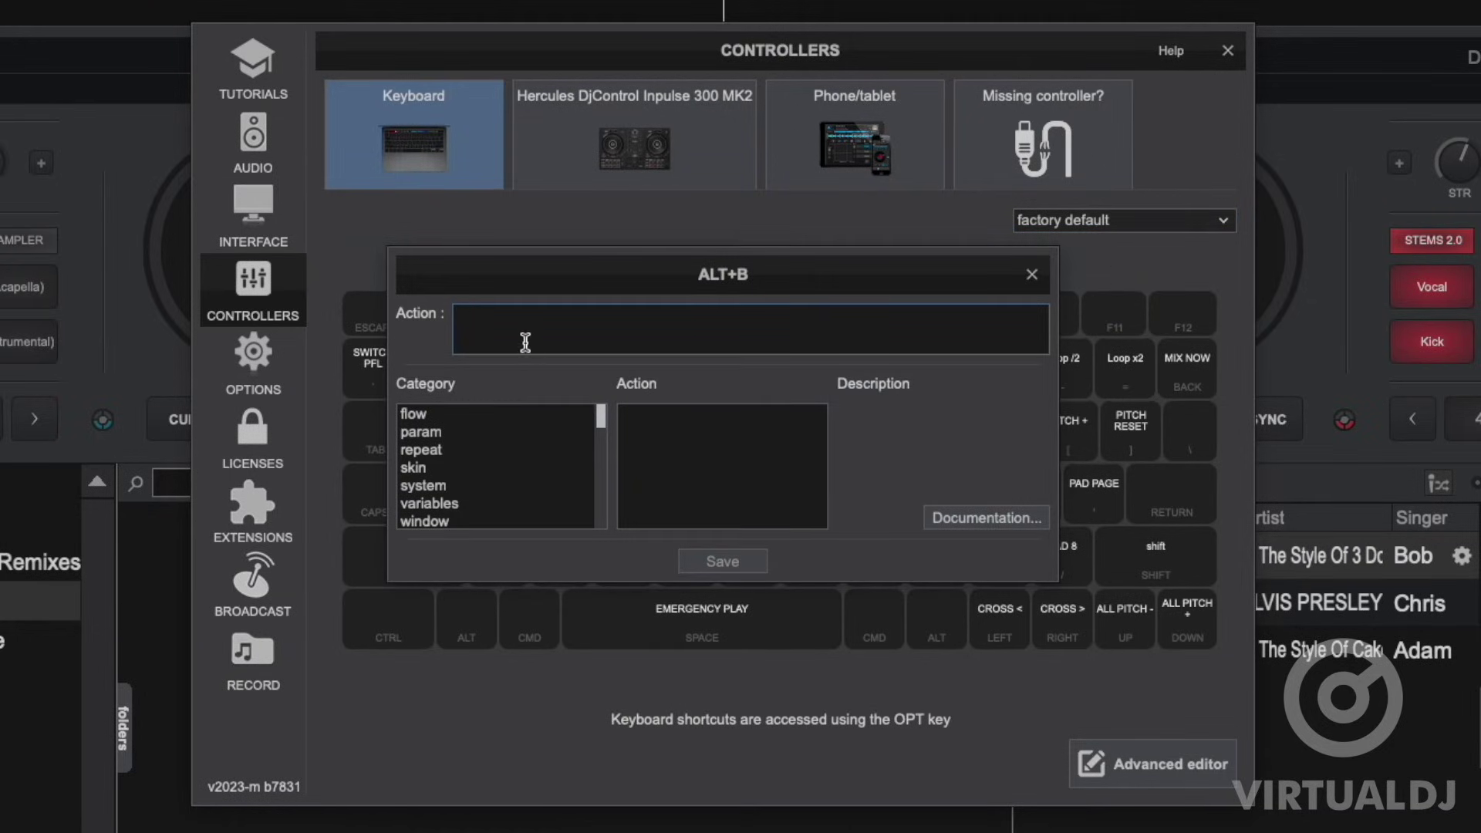
type("pitch")
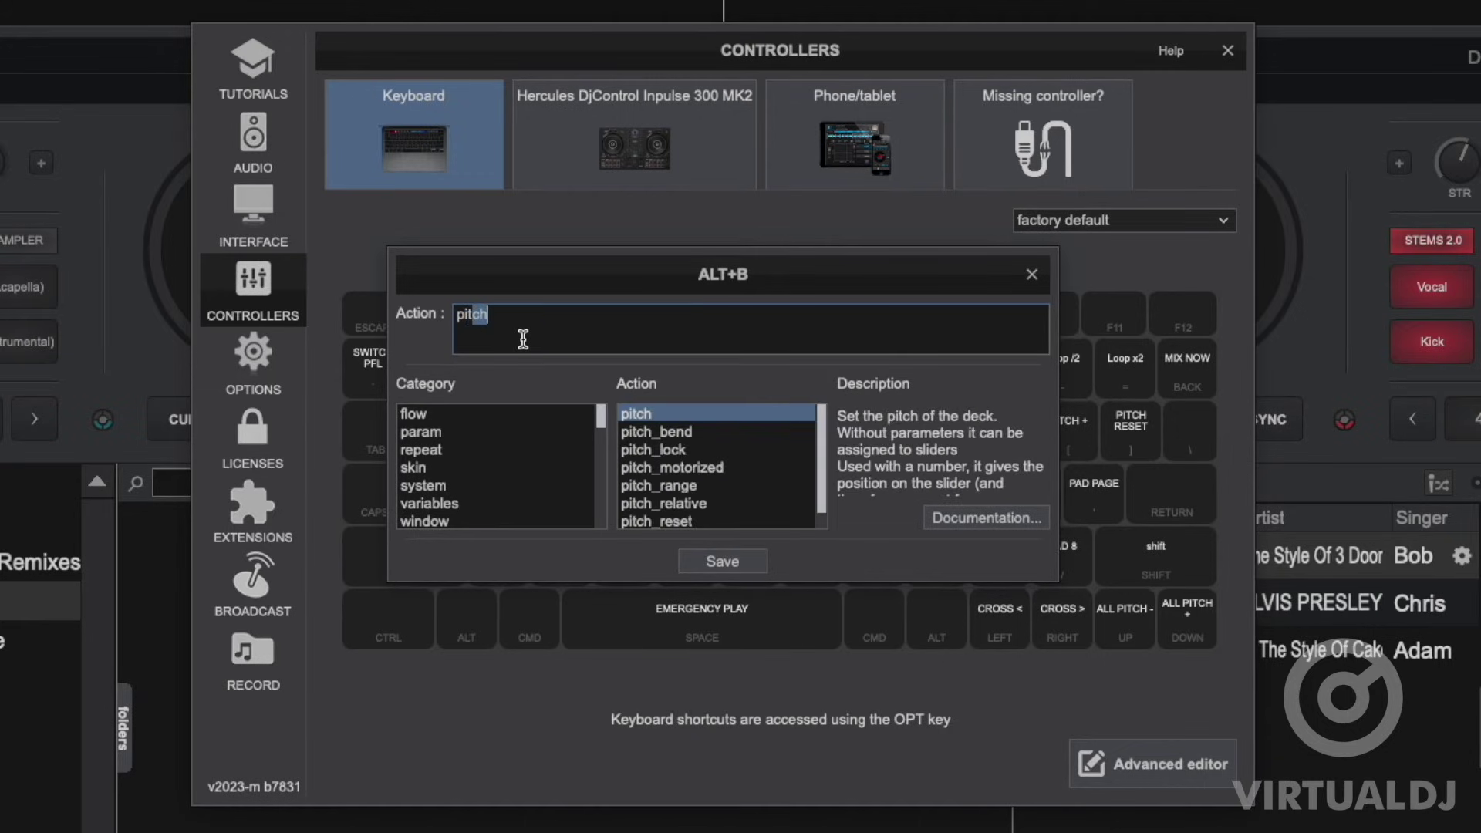
left_click(679, 446)
left_click(732, 567)
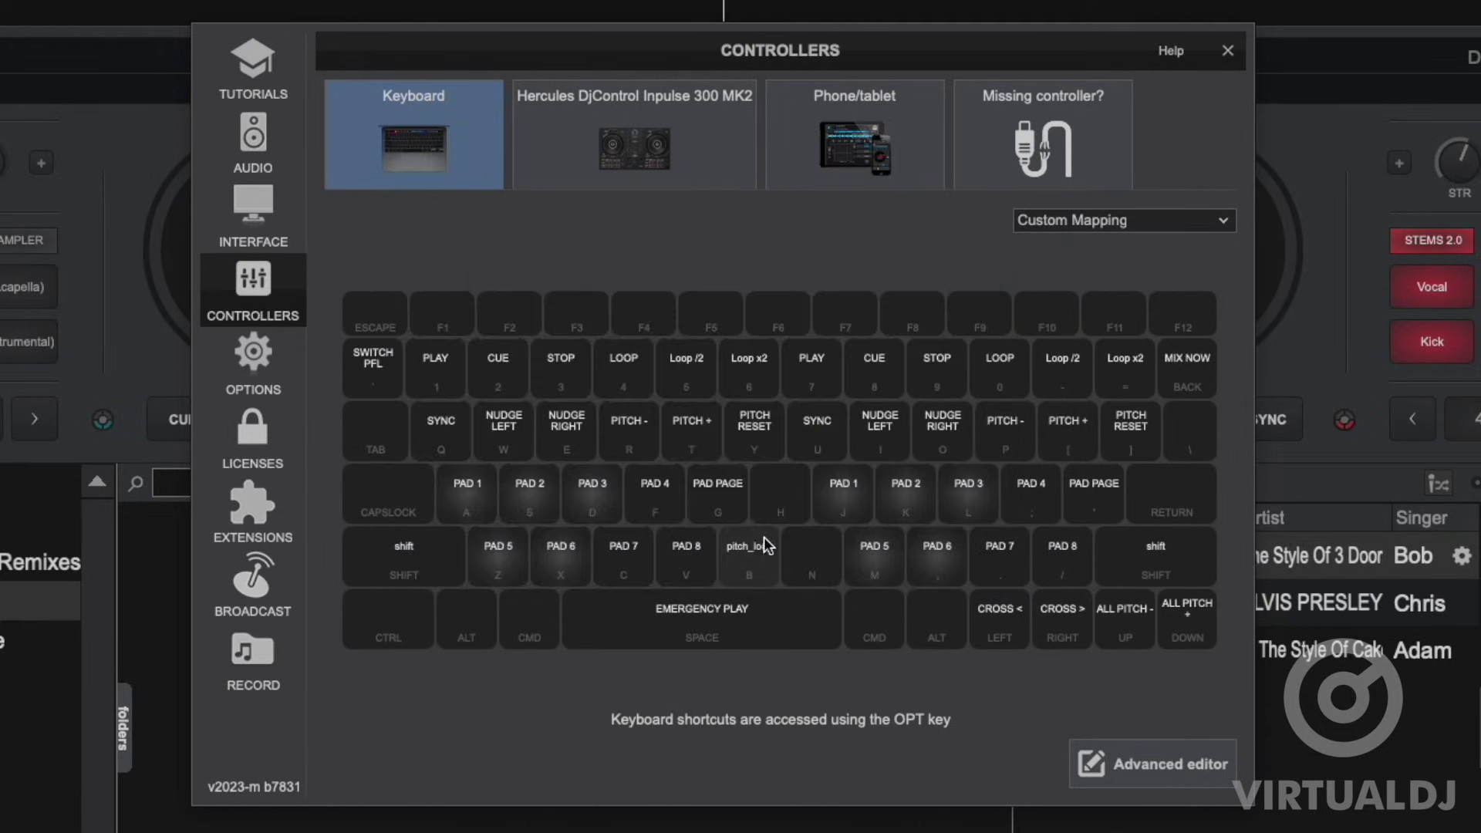
View the Phone/tablet tile, then open the Missing controller? list of supported controllers
left_click(853, 138)
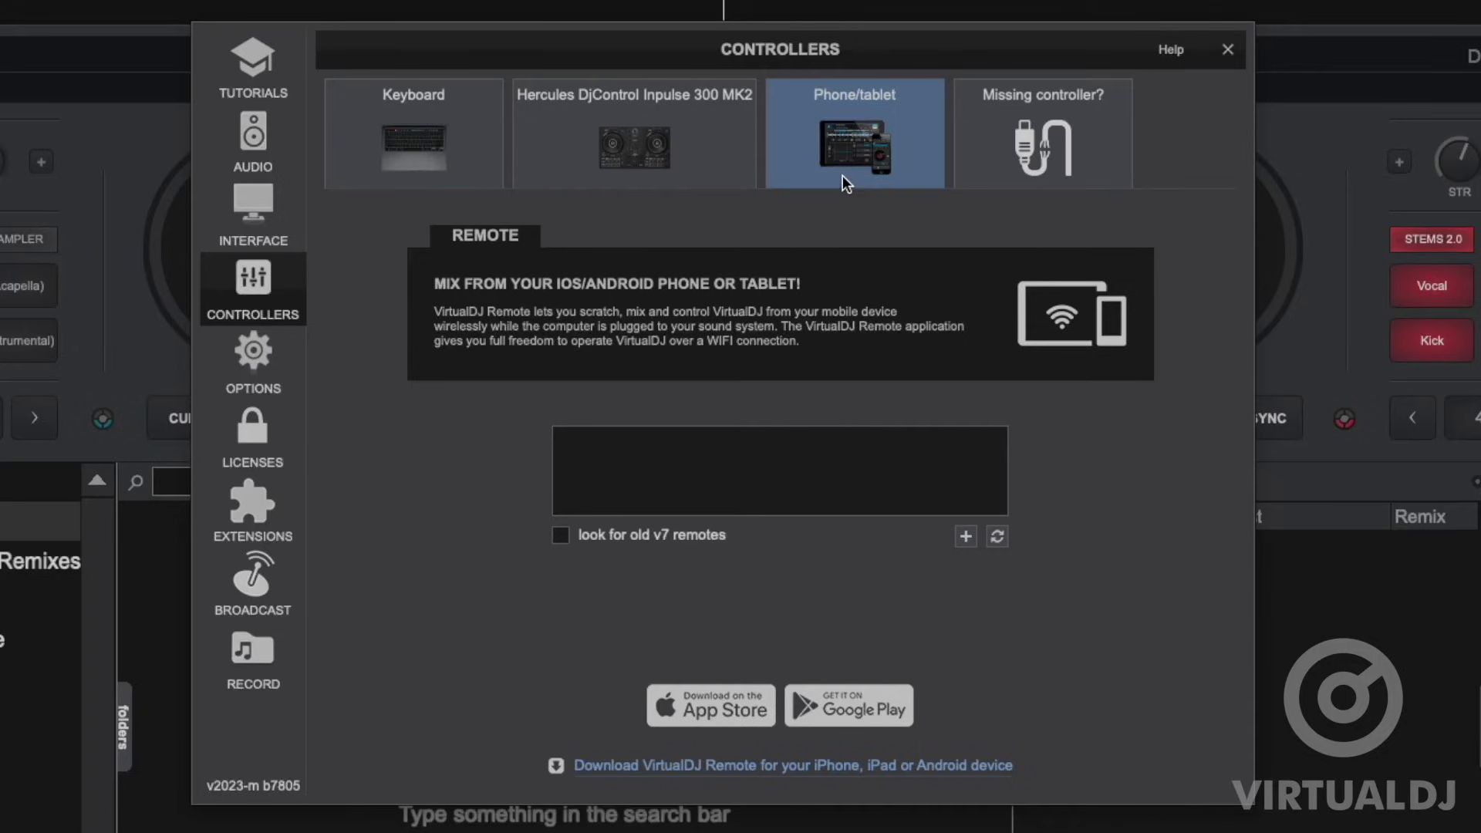
left_click(1059, 141)
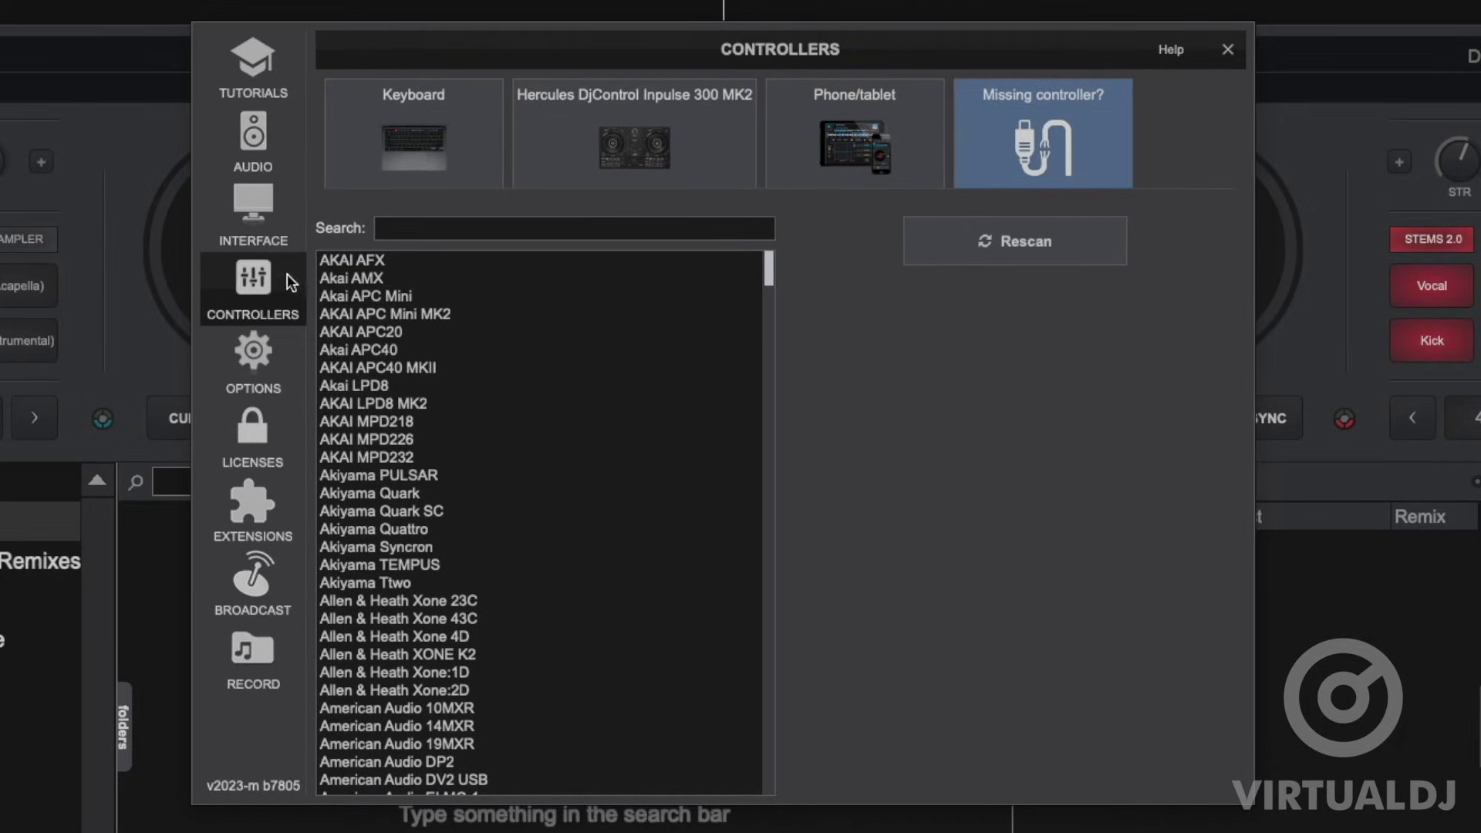
Open Options & Tweaks and browse the Automation and Controls categories
left_click(254, 357)
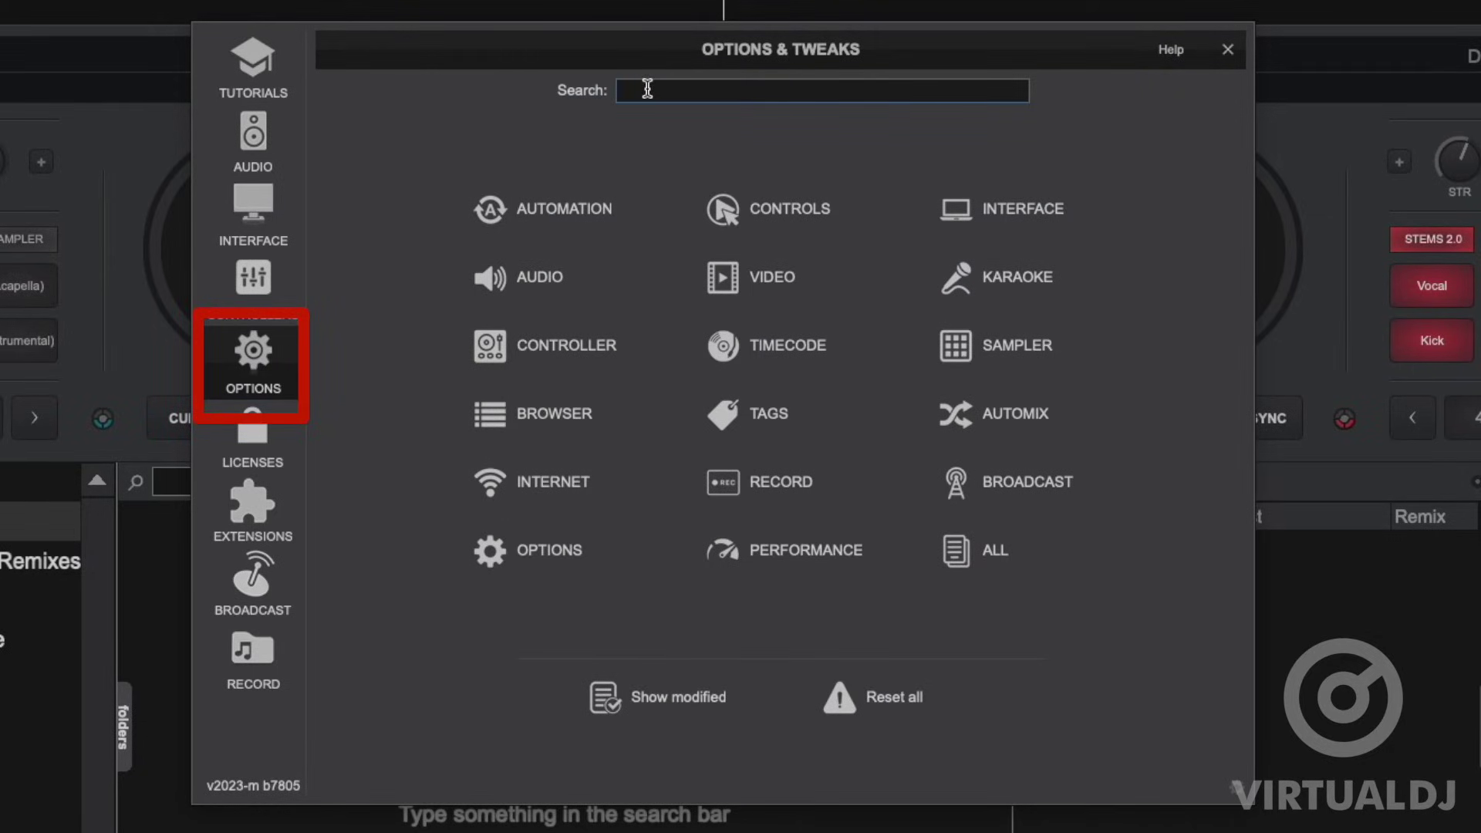
left_click(590, 216)
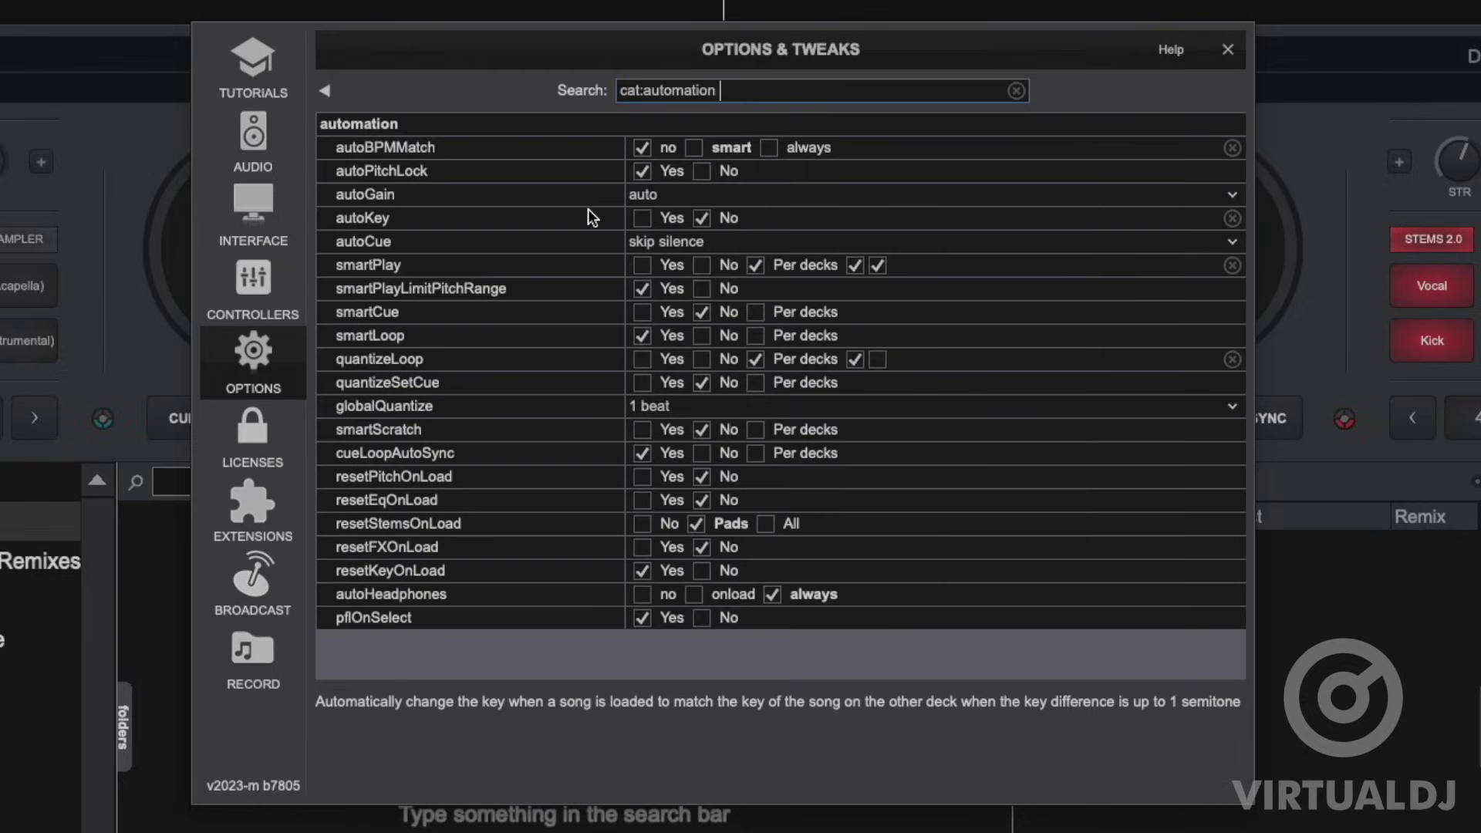
left_click(325, 91)
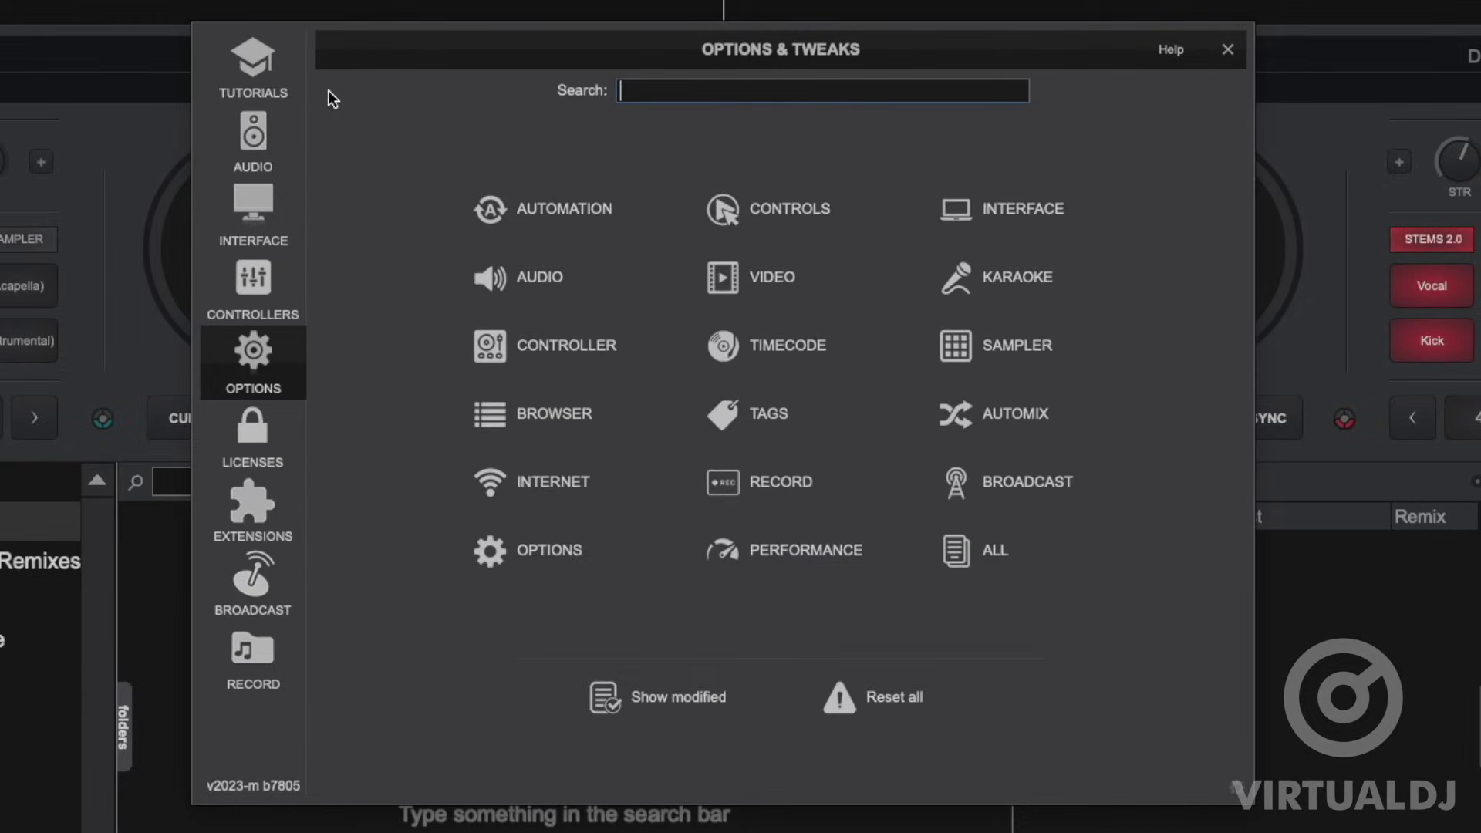
left_click(782, 202)
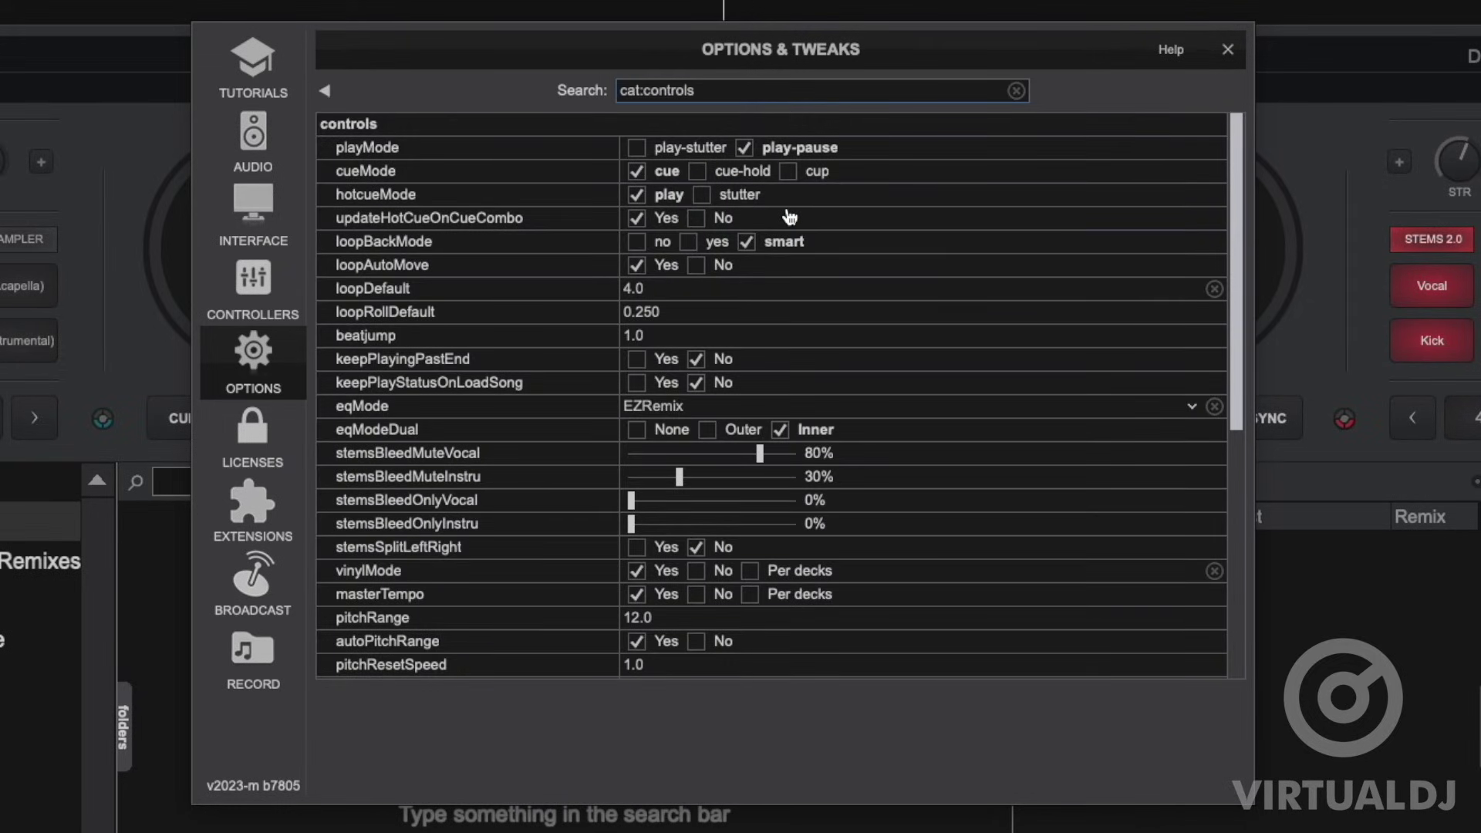
left_click(325, 93)
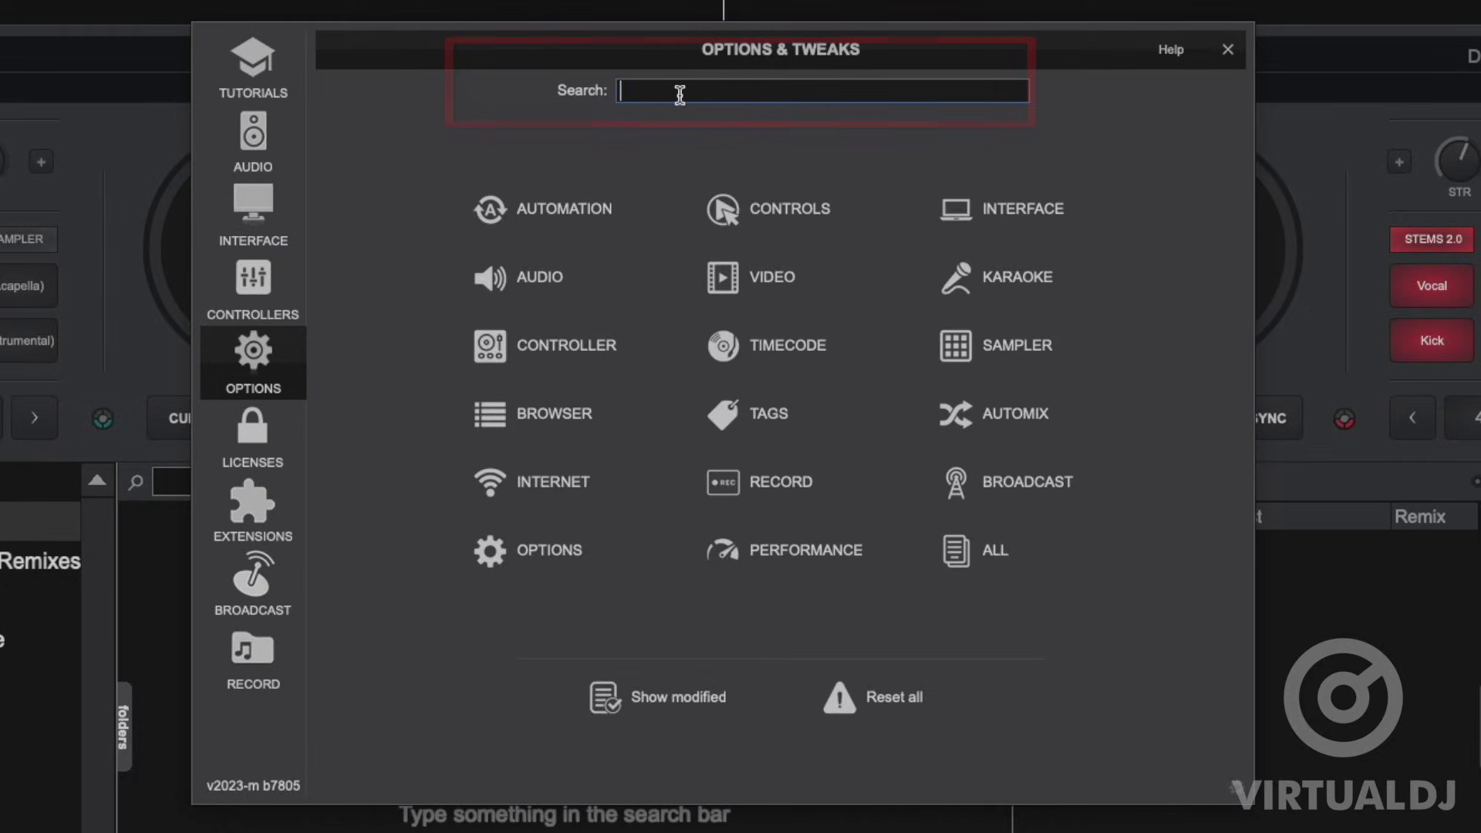
Search options for 'bpm' and toggle autoPitchLock off and back to Yes
type("bpm")
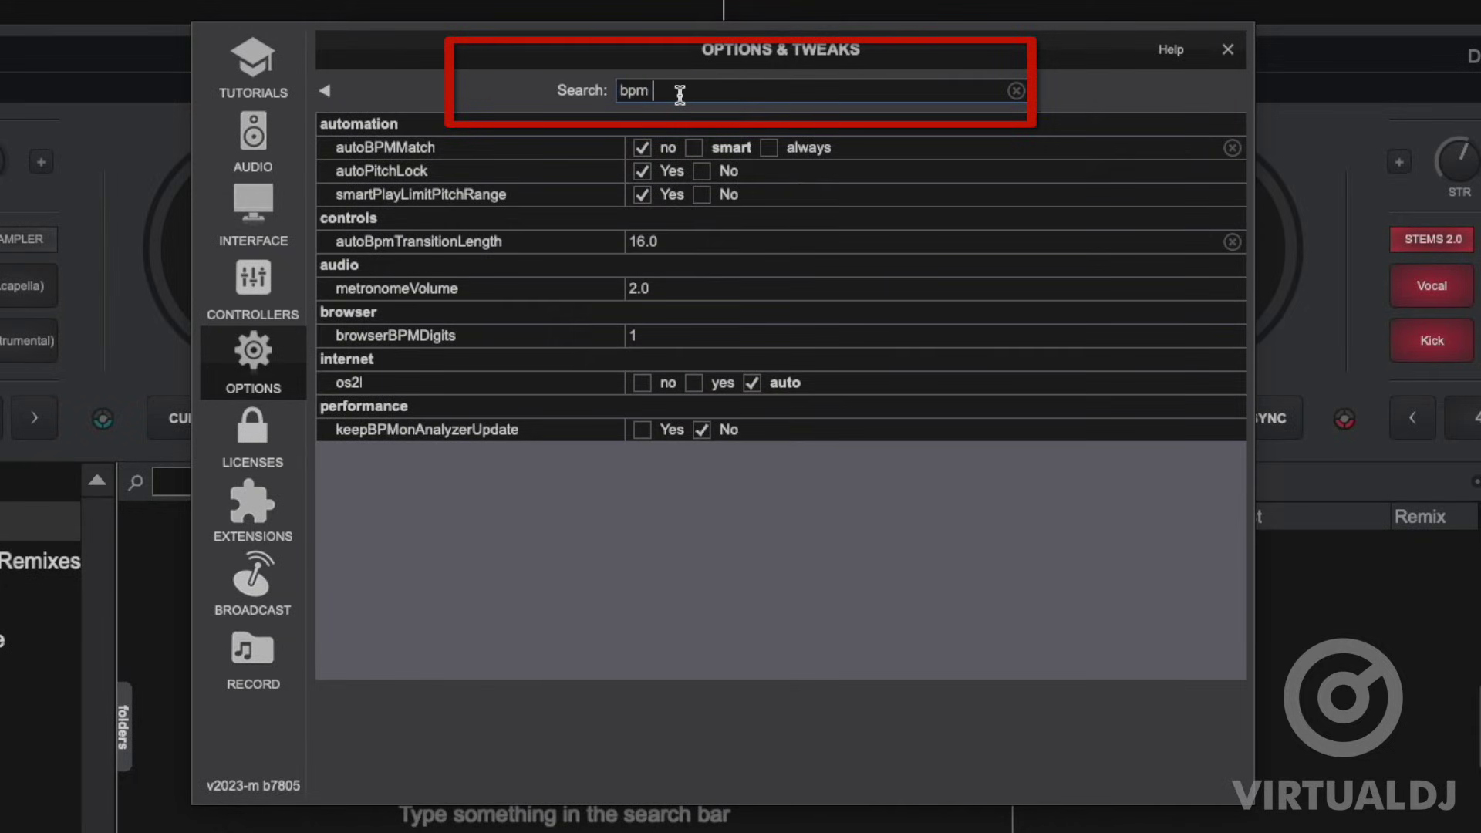
left_click(701, 170)
left_click(645, 171)
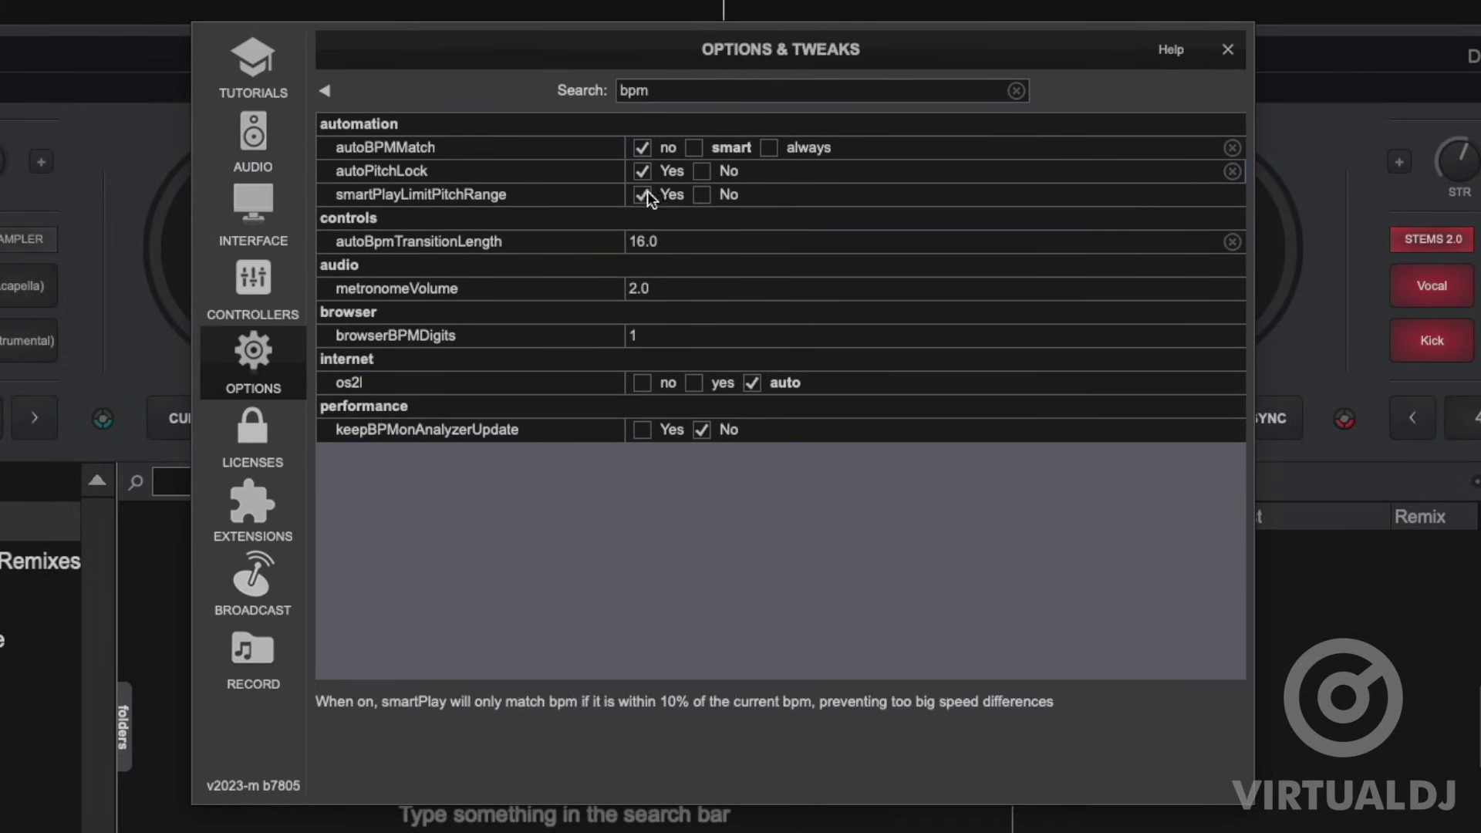
left_click(324, 92)
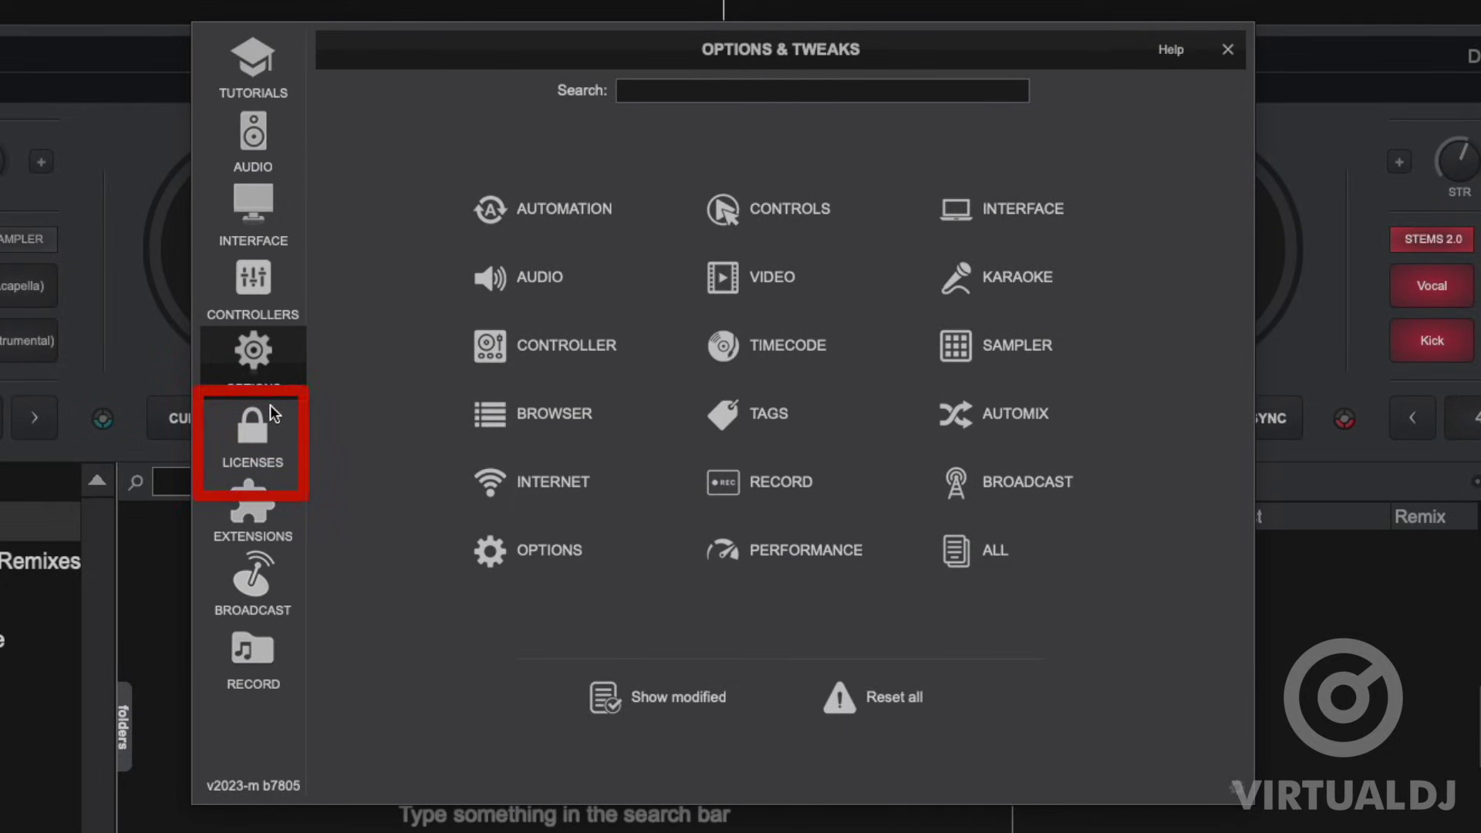
On the Licenses page, disconnect the user account and reconnect it by email and password
left_click(258, 440)
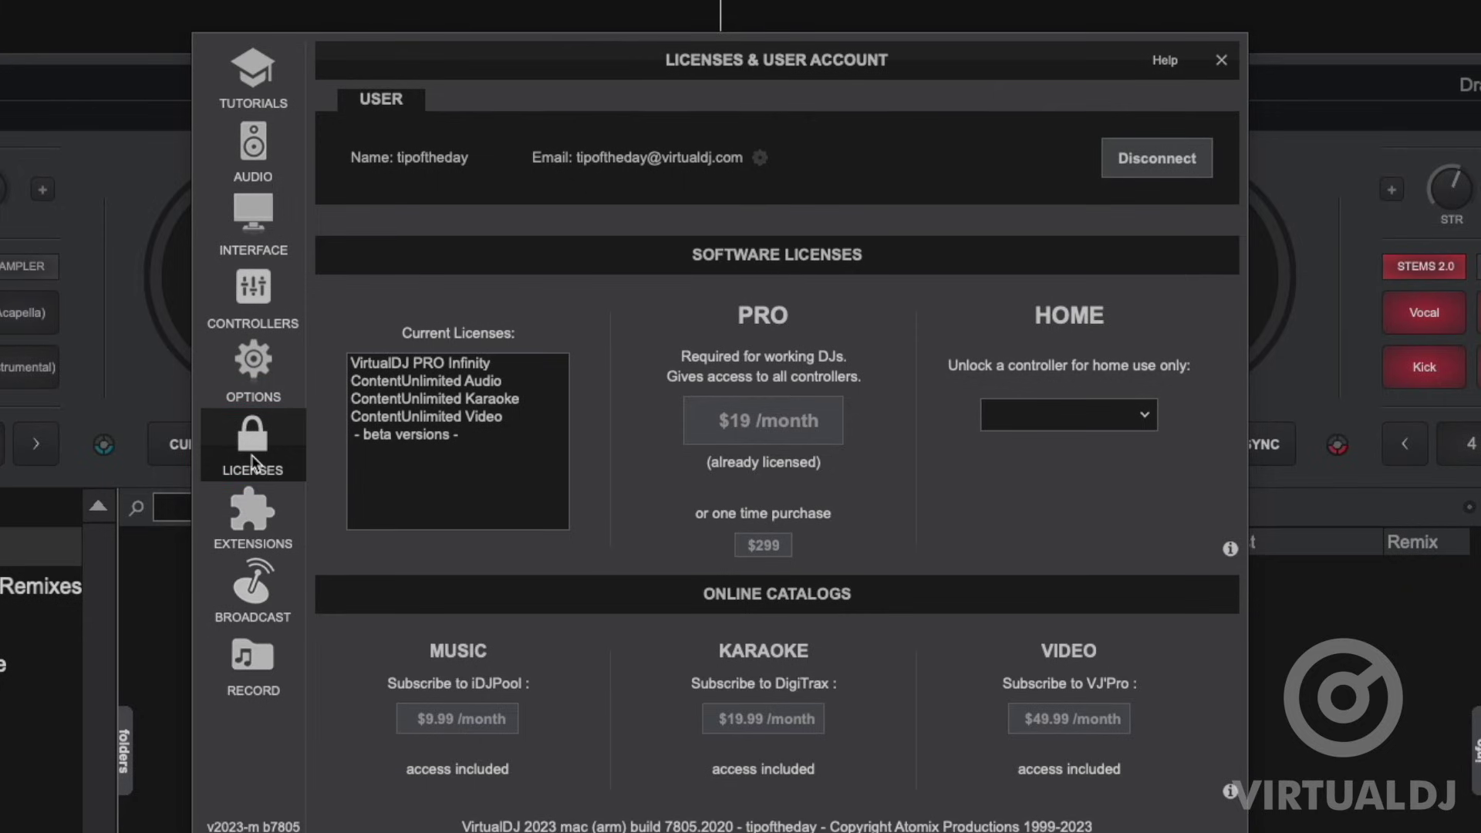
left_click(1154, 156)
left_click(1157, 156)
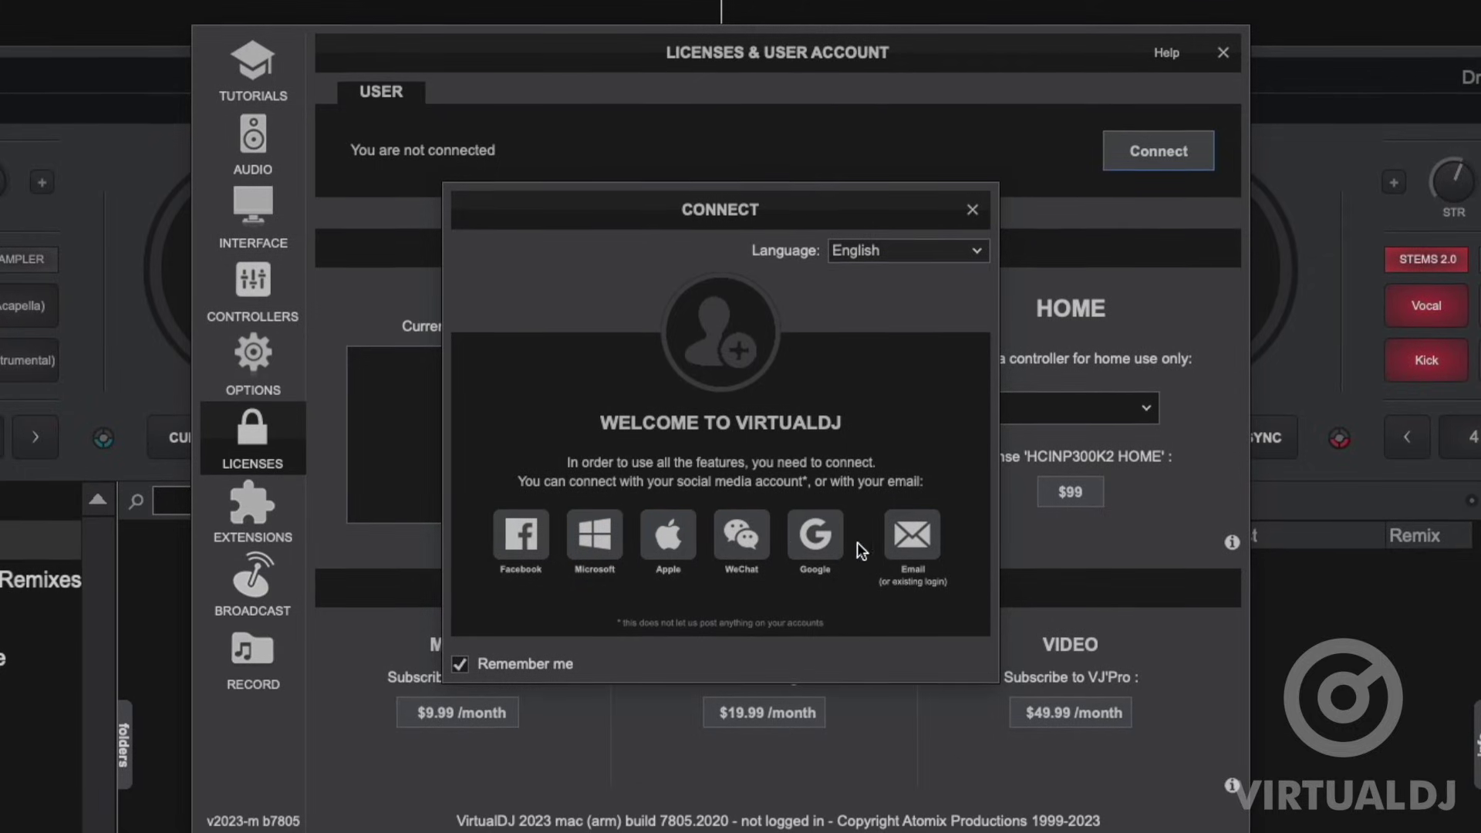
left_click(919, 534)
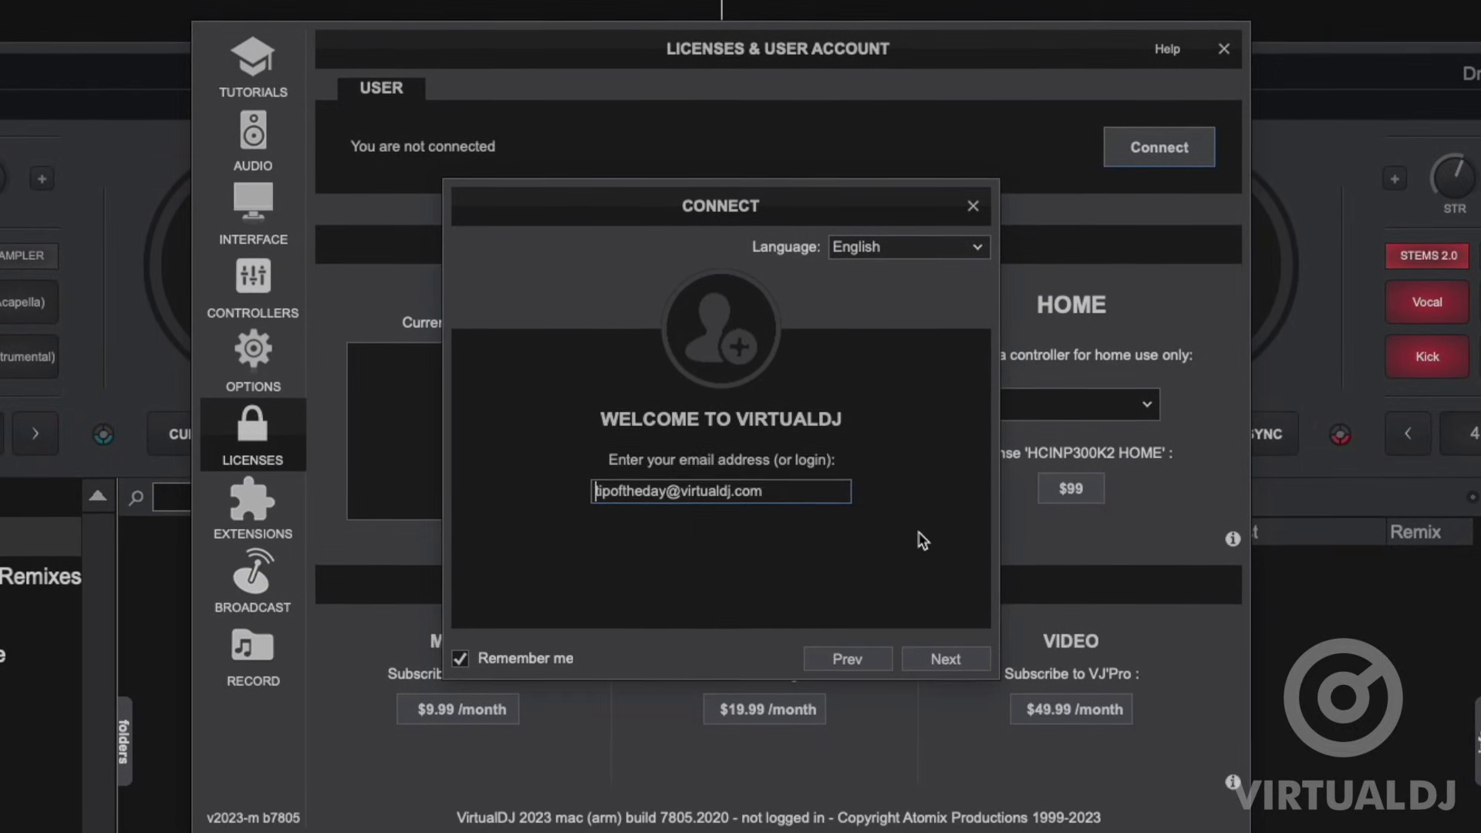
left_click(929, 650)
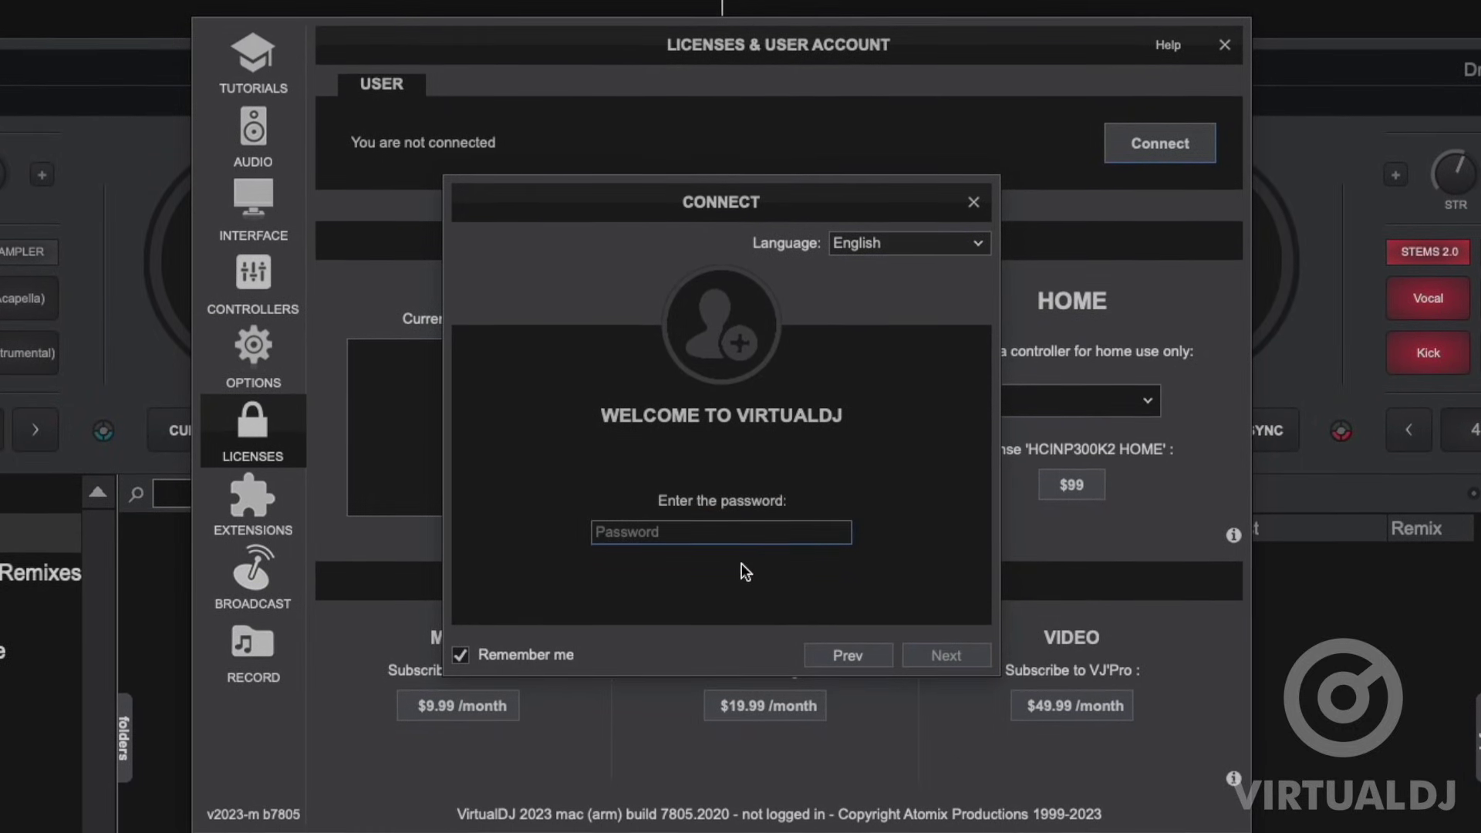
type("*****")
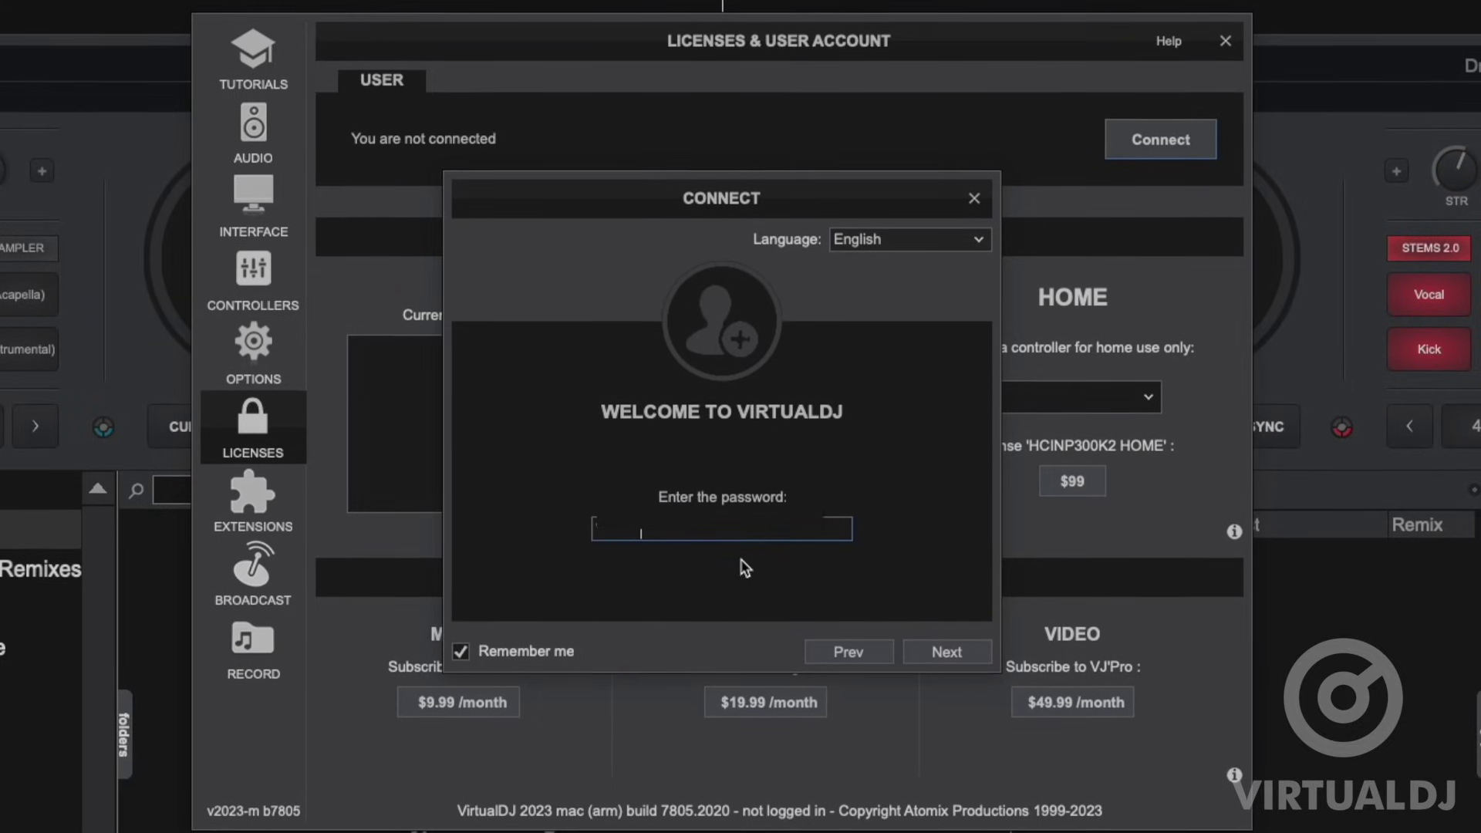
left_click(956, 646)
left_click(958, 652)
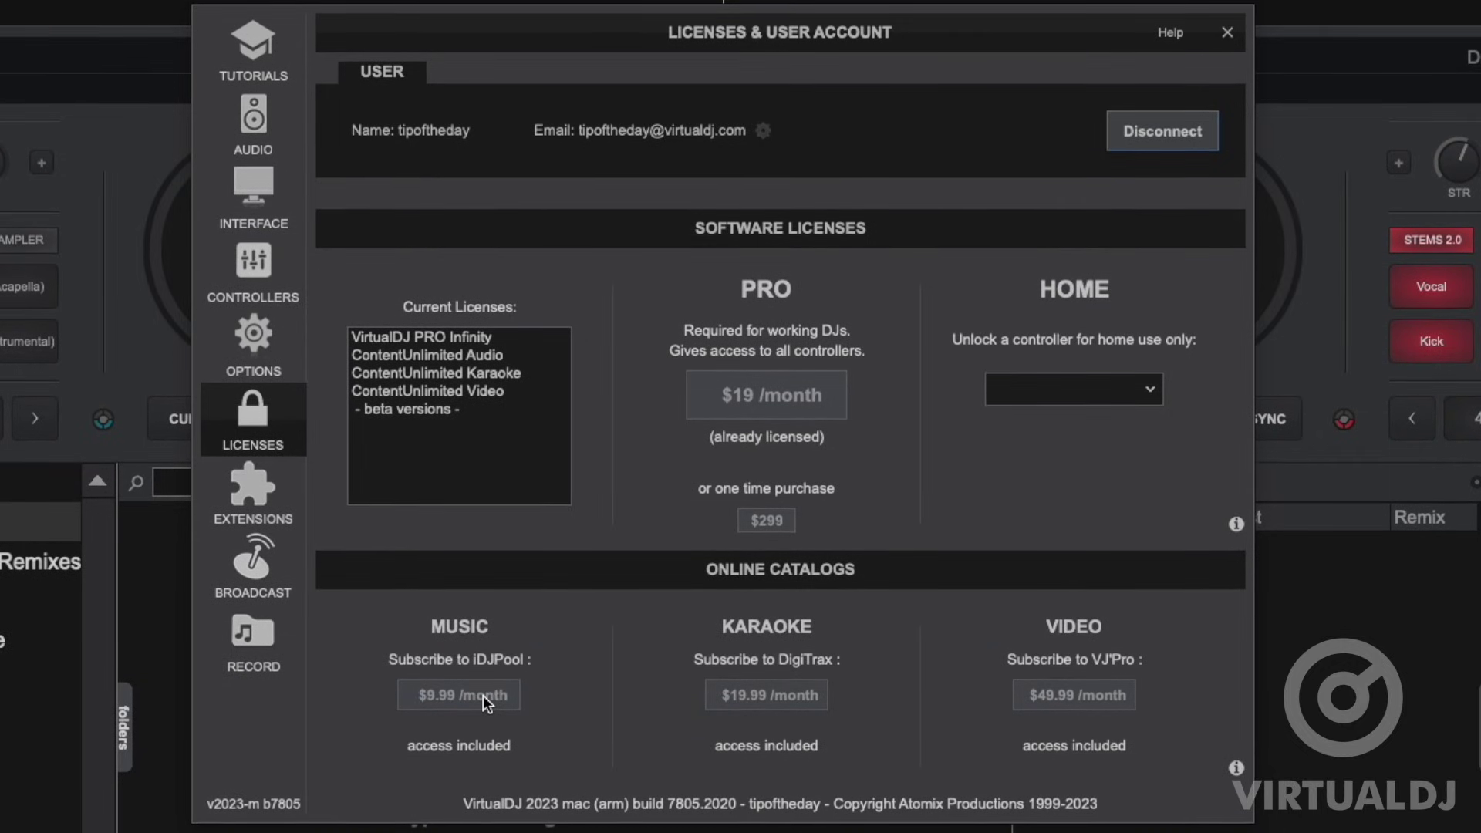
Browse the Extensions Main skins, Effects, Samples, Pads and Other tabs, then open Broadcast
left_click(262, 502)
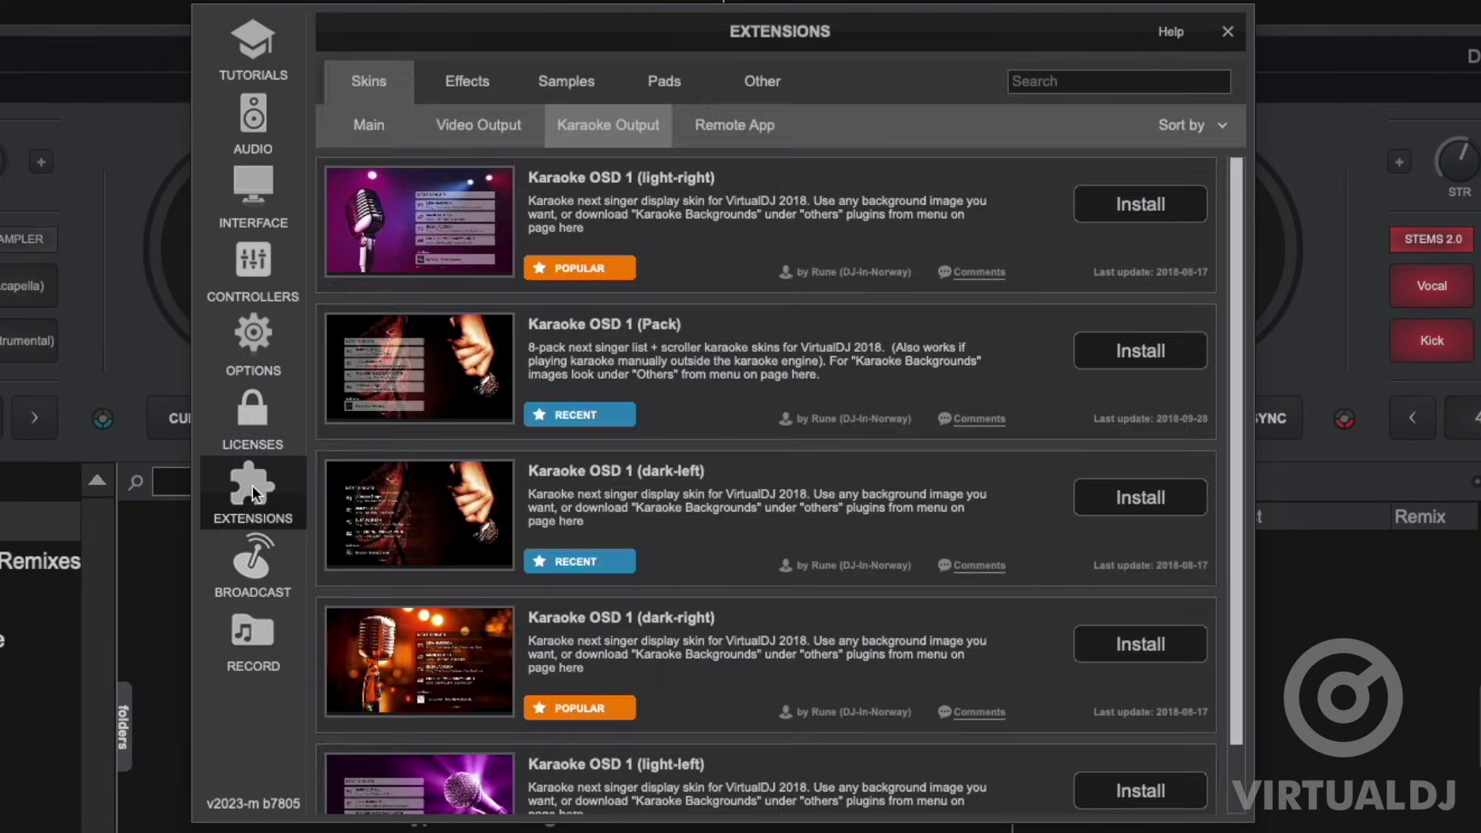
left_click(367, 114)
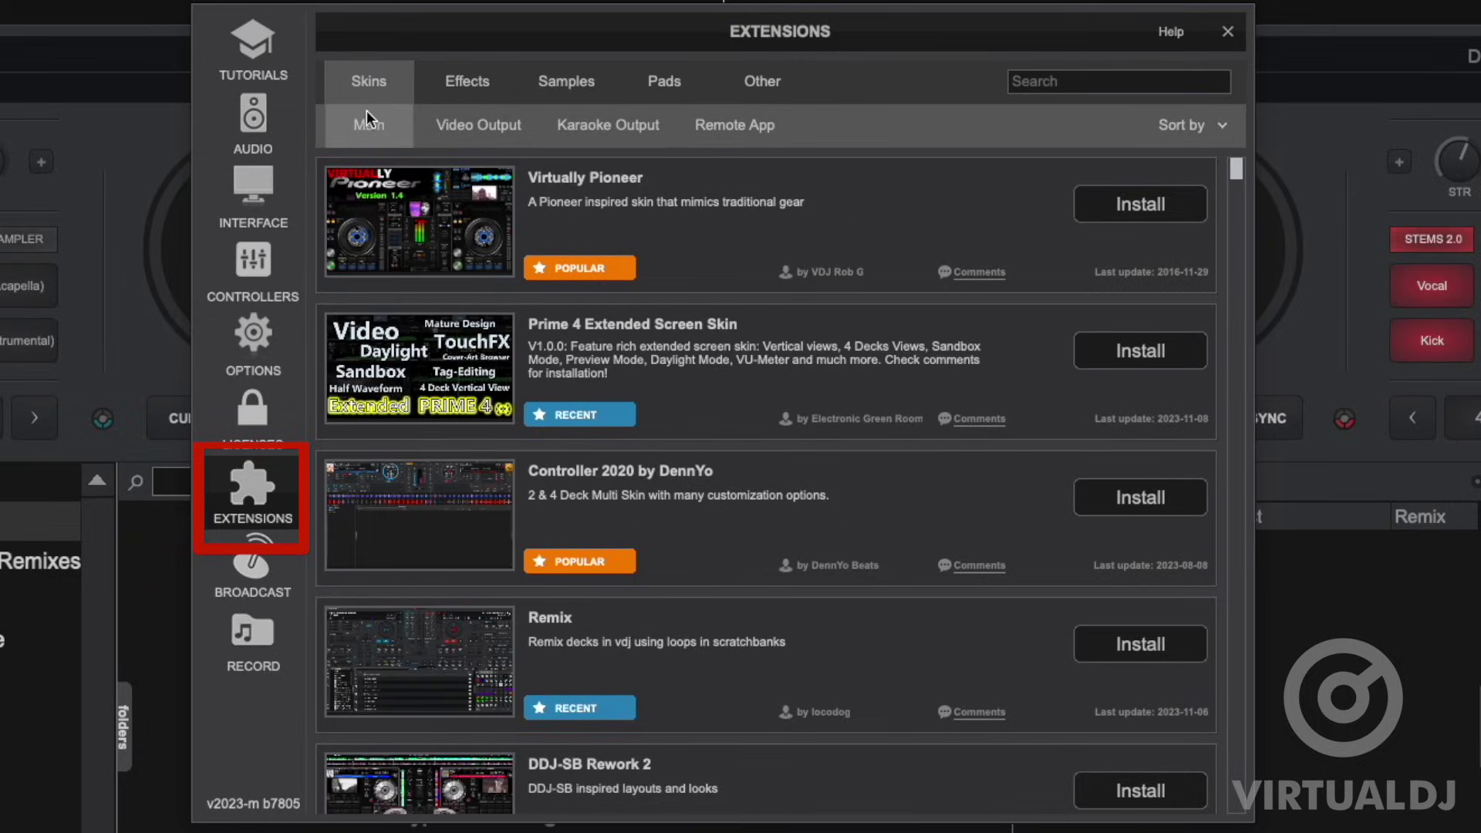
left_click(462, 82)
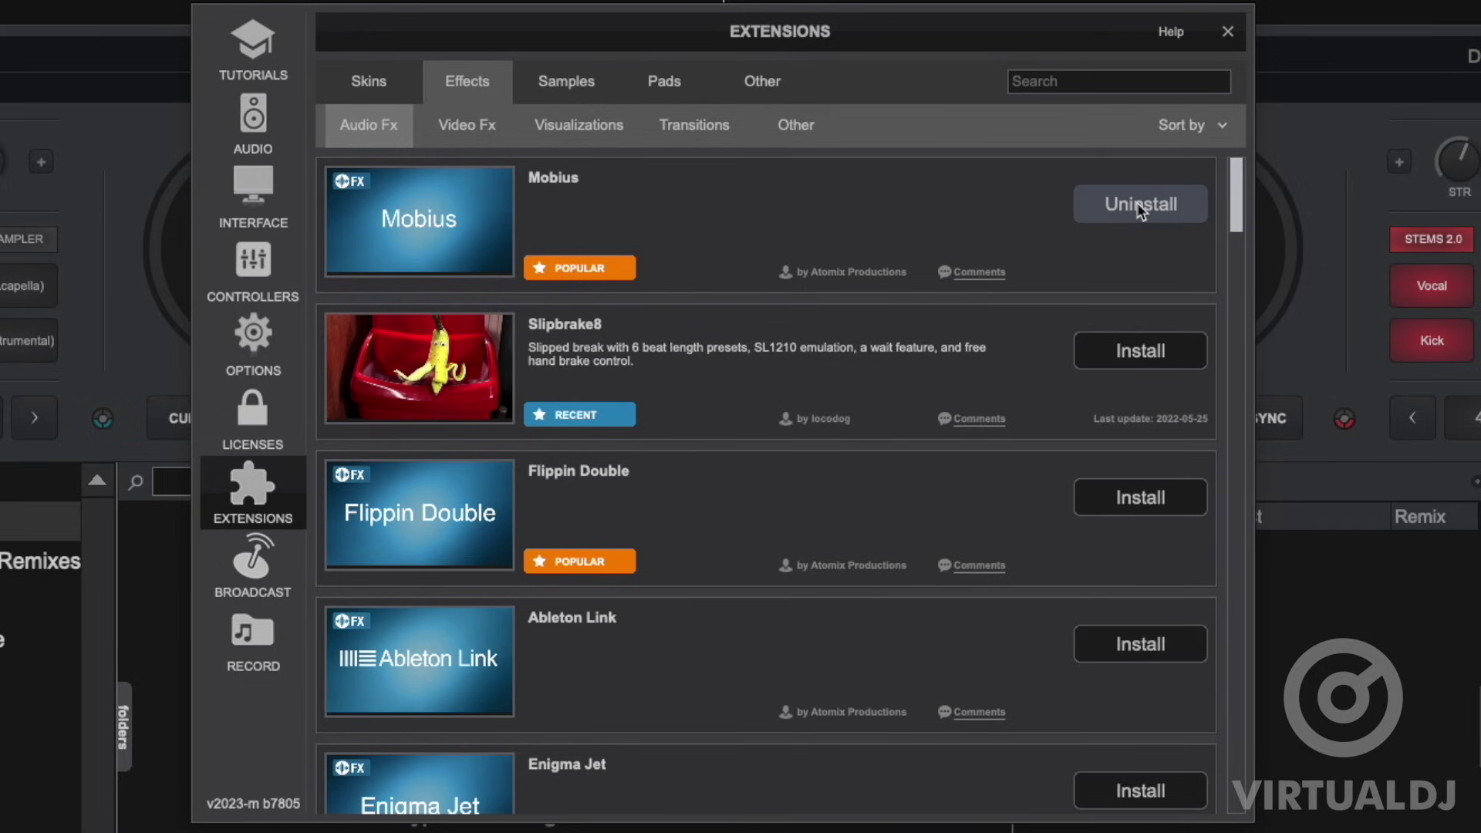
left_click(566, 83)
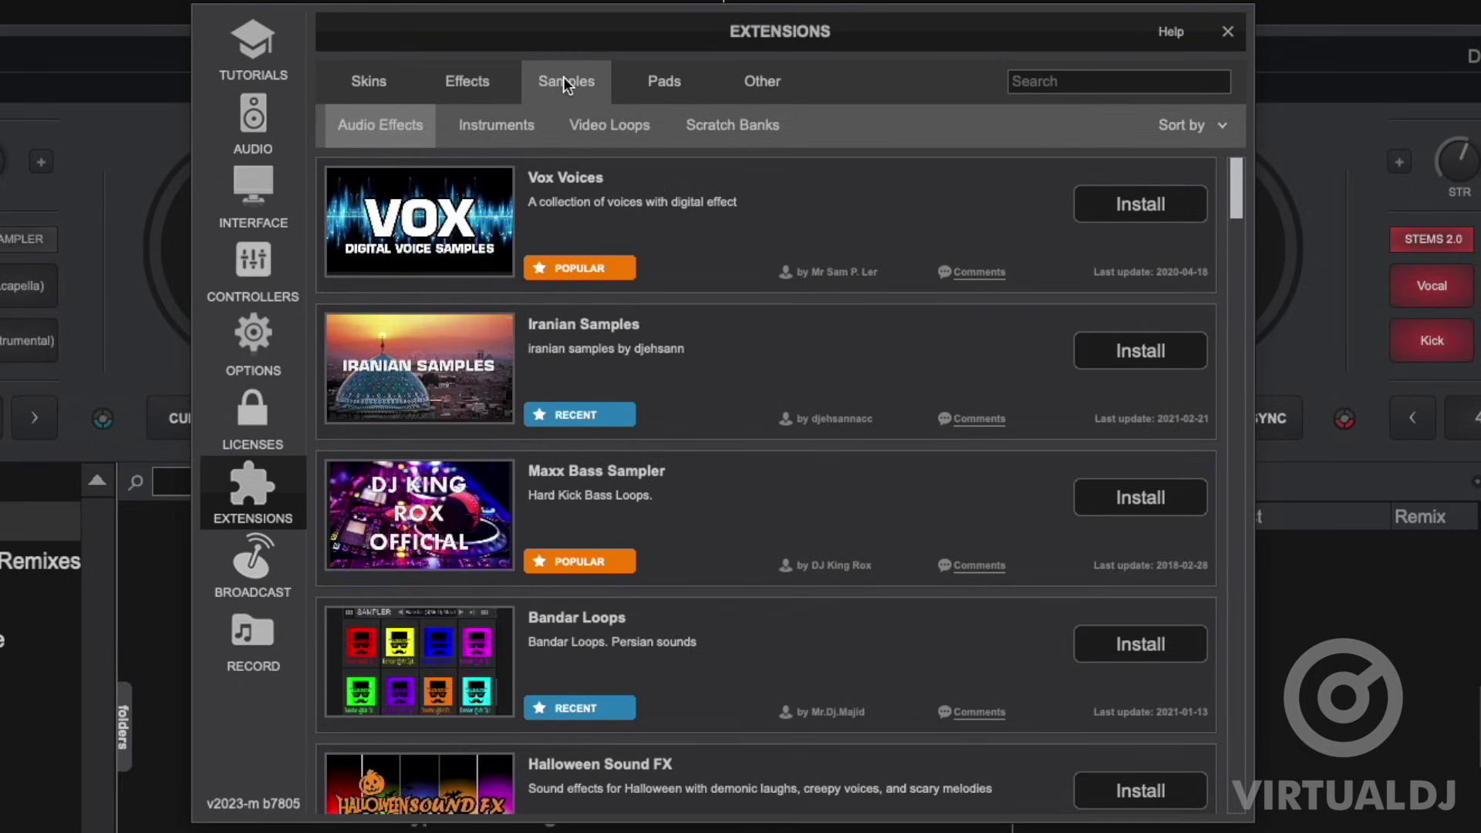
left_click(665, 82)
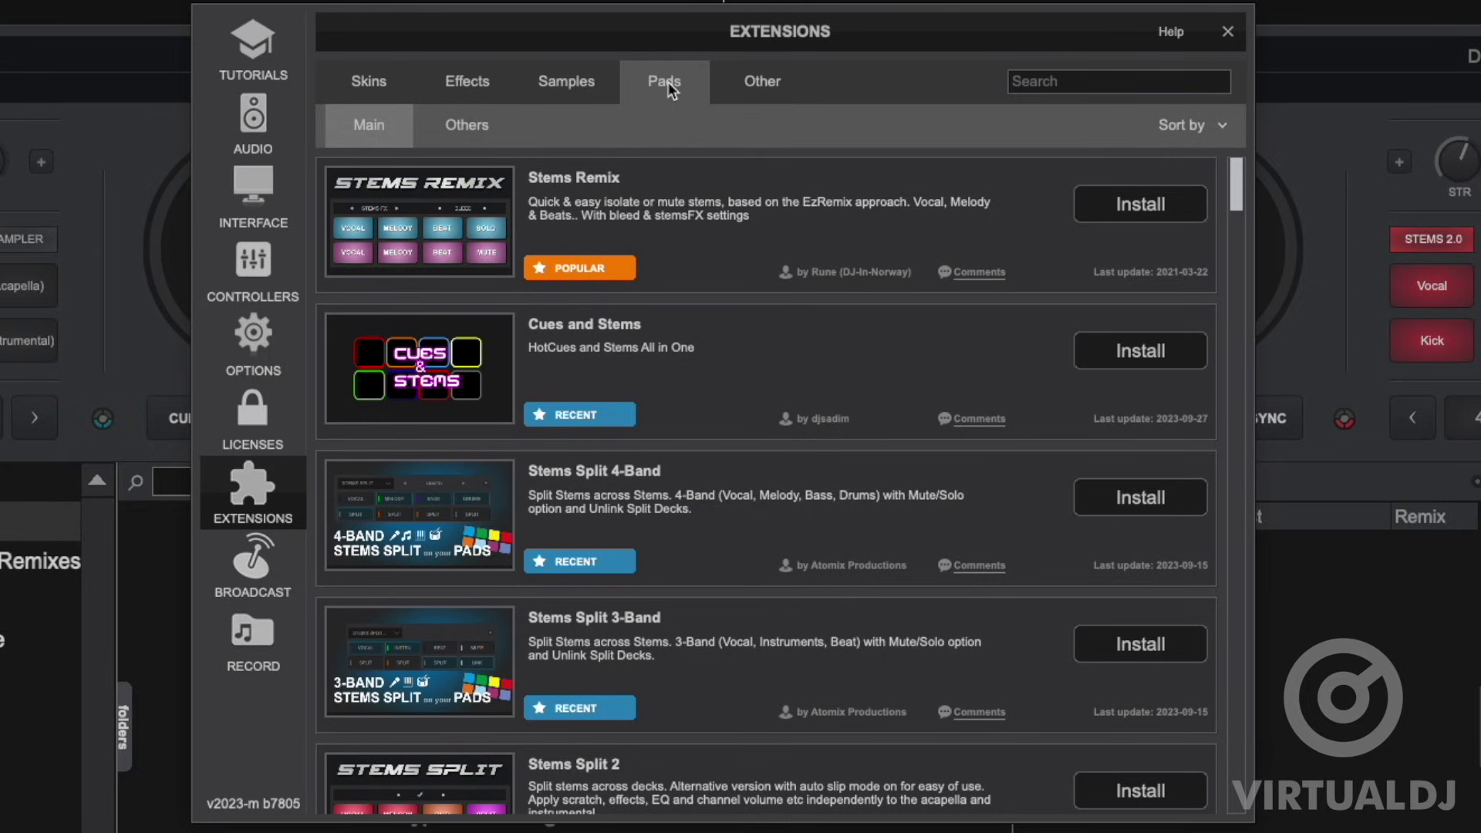
left_click(753, 91)
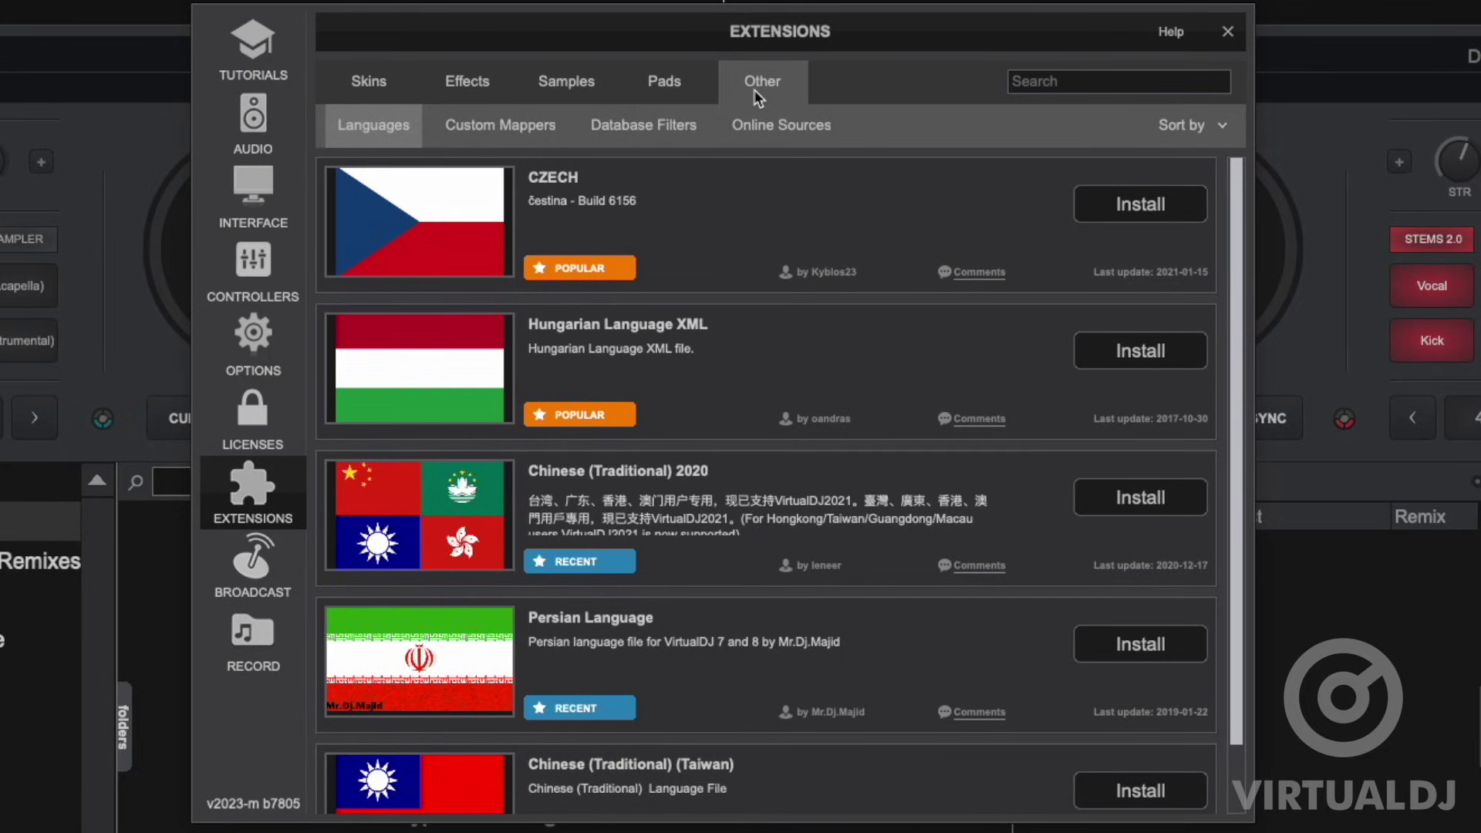
left_click(253, 564)
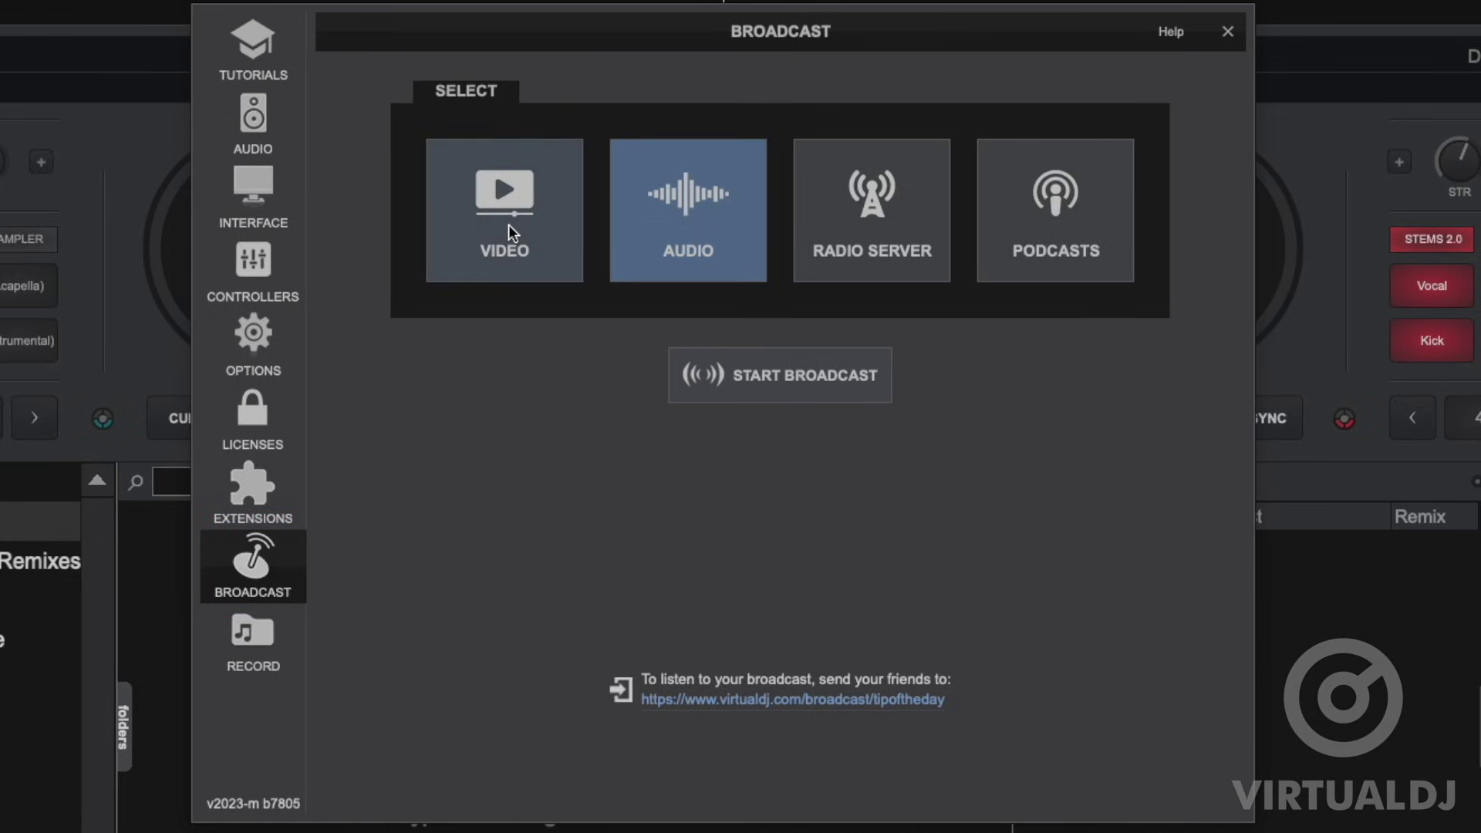
Check the Video 'Stream to' platforms and the Radio Server protocol options
left_click(508, 225)
left_click(951, 506)
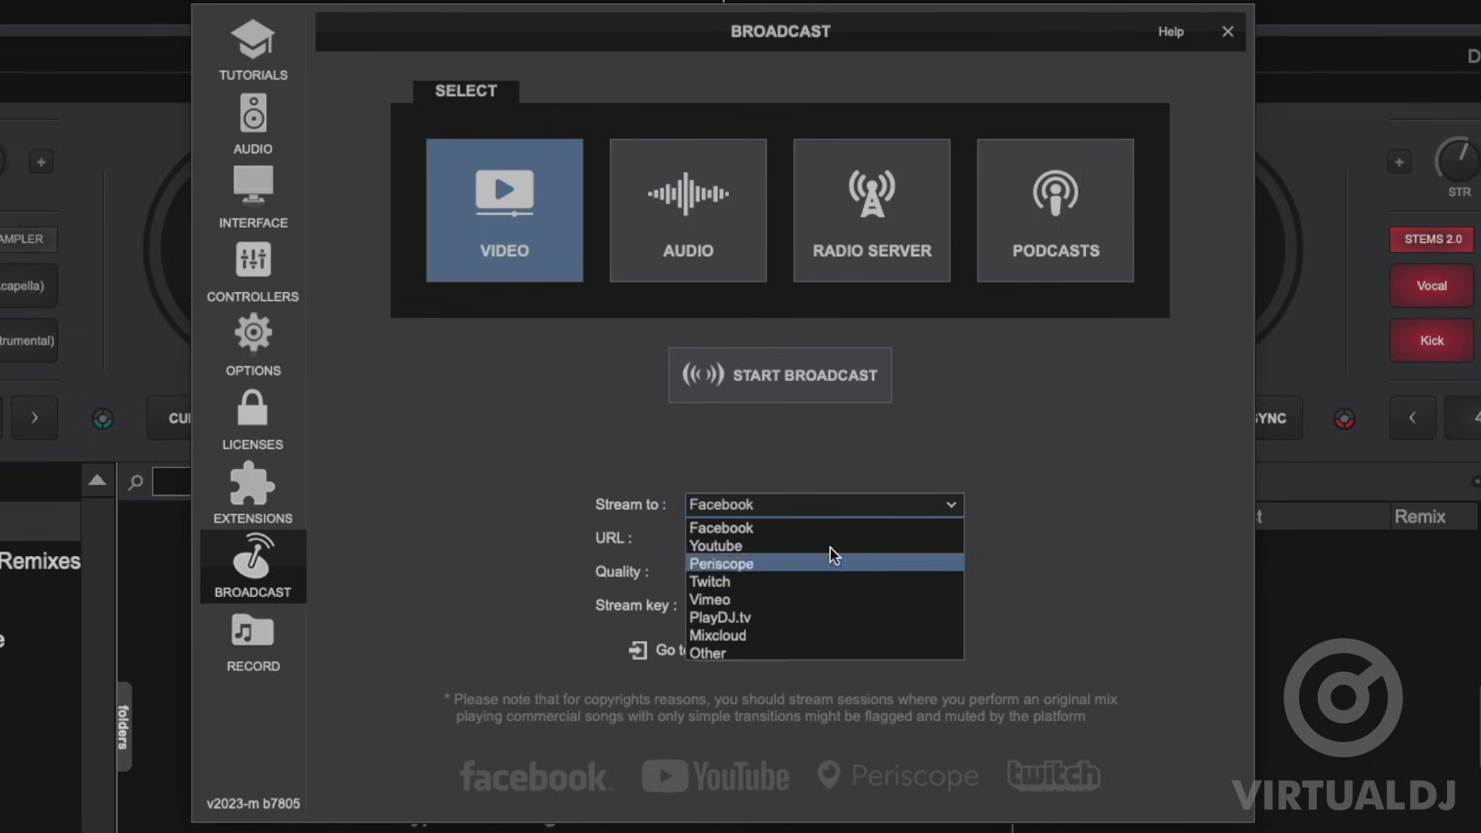
left_click(876, 207)
left_click(870, 192)
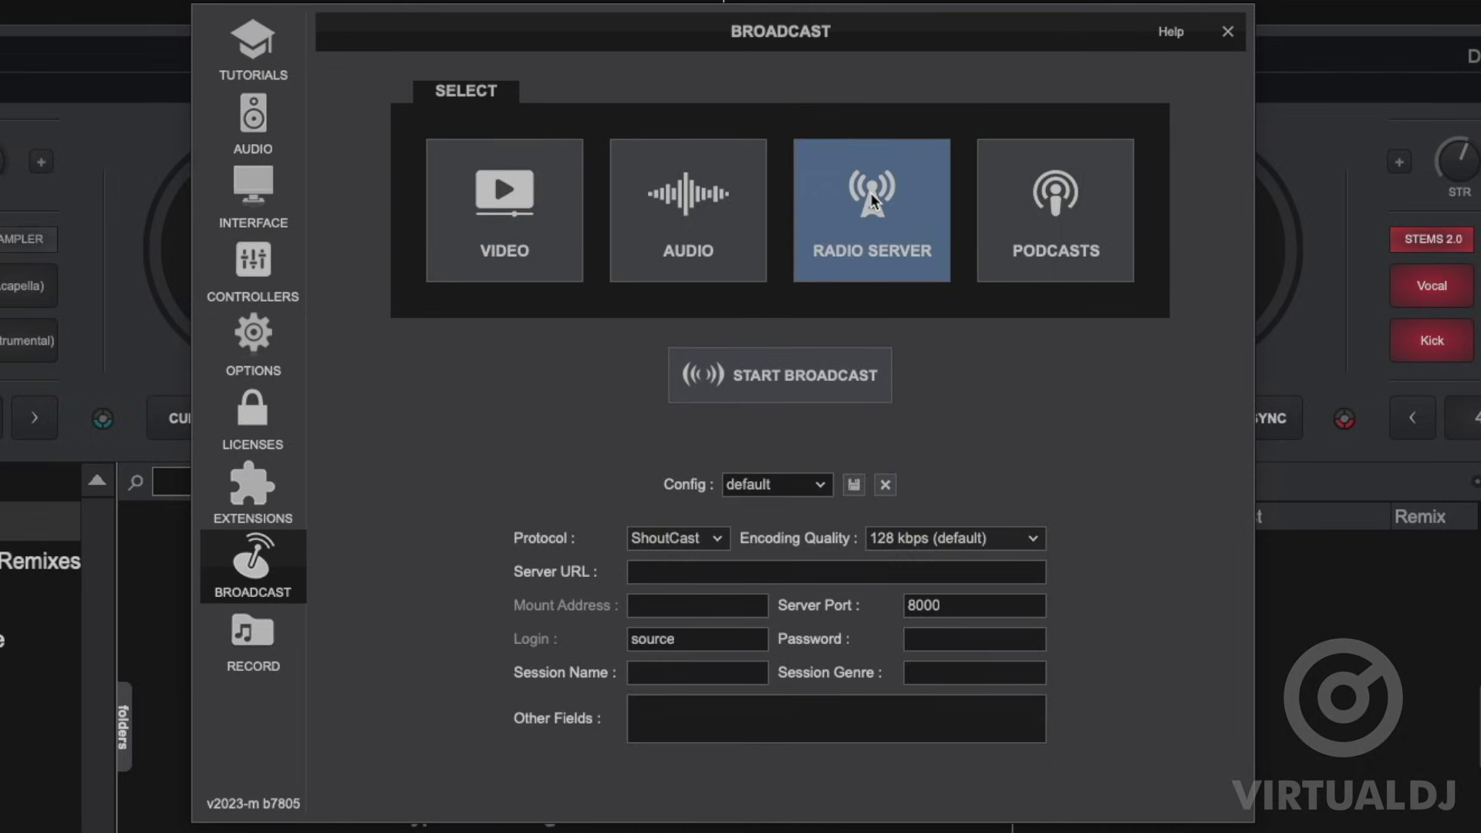
left_click(717, 538)
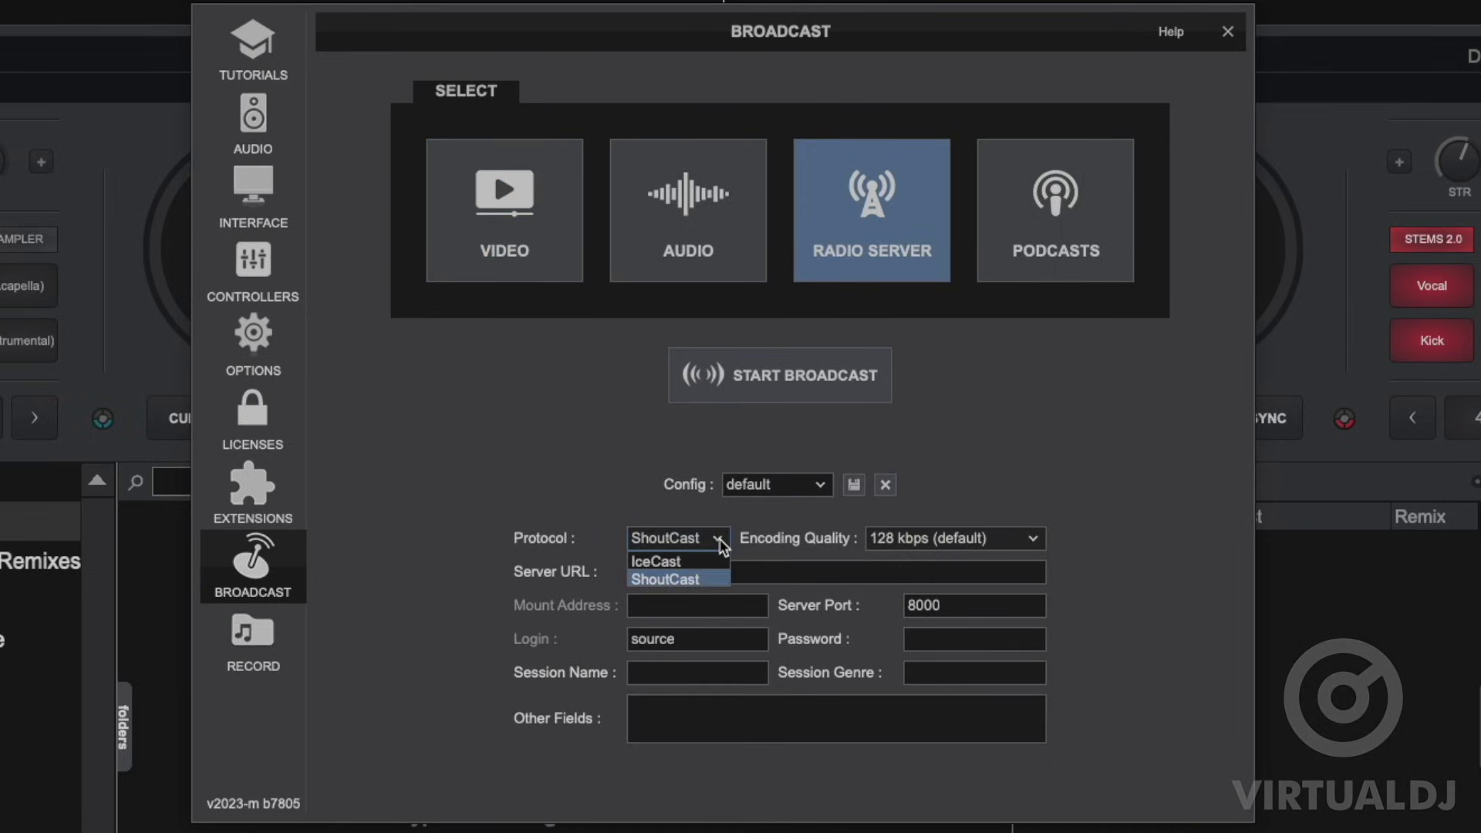
left_click(642, 404)
View the Podcasts settings and the online podcast management page, then open Record
left_click(1057, 230)
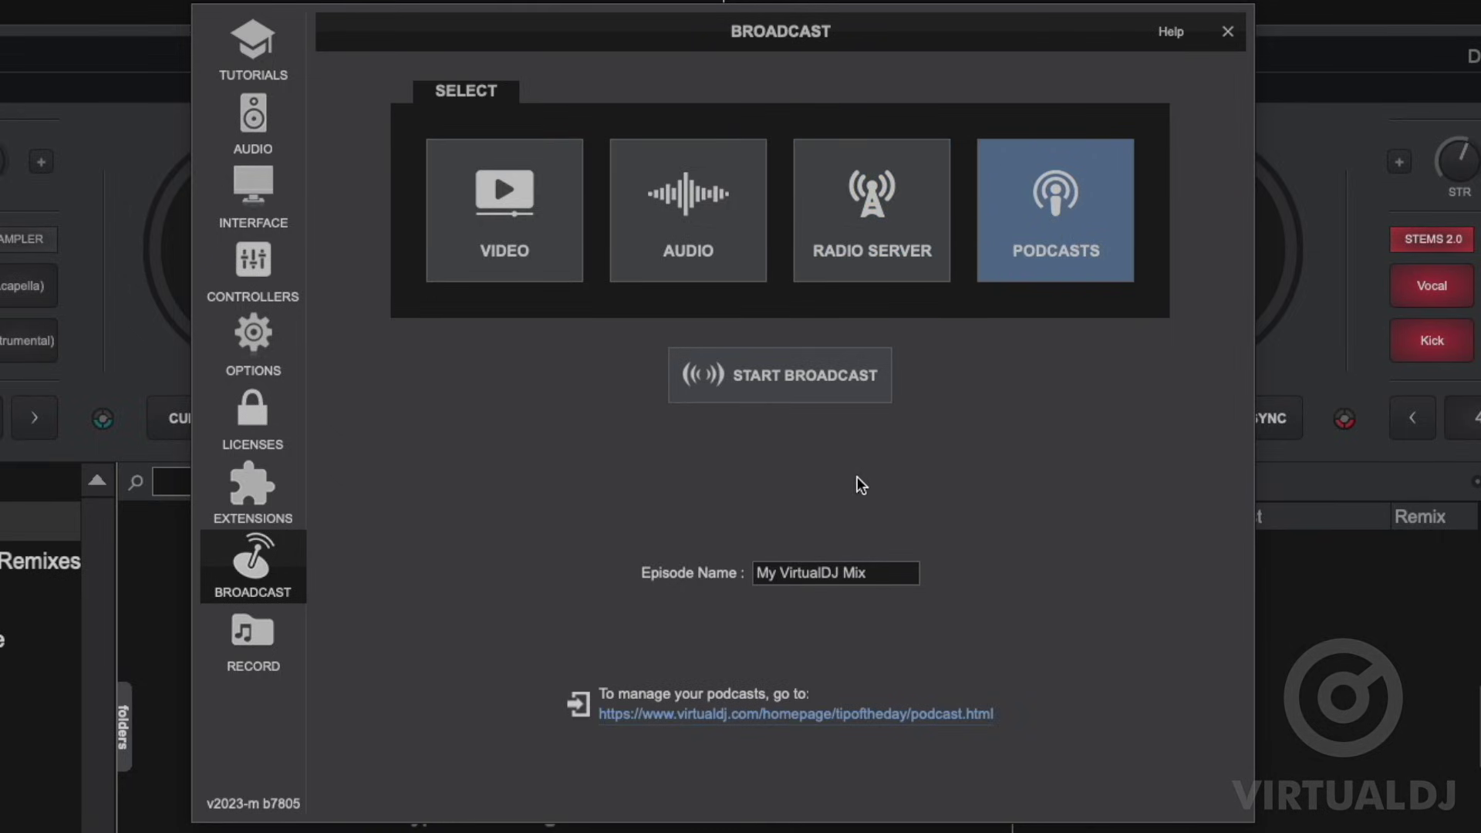
left_click(864, 717)
scroll(827, 626, "down", 4)
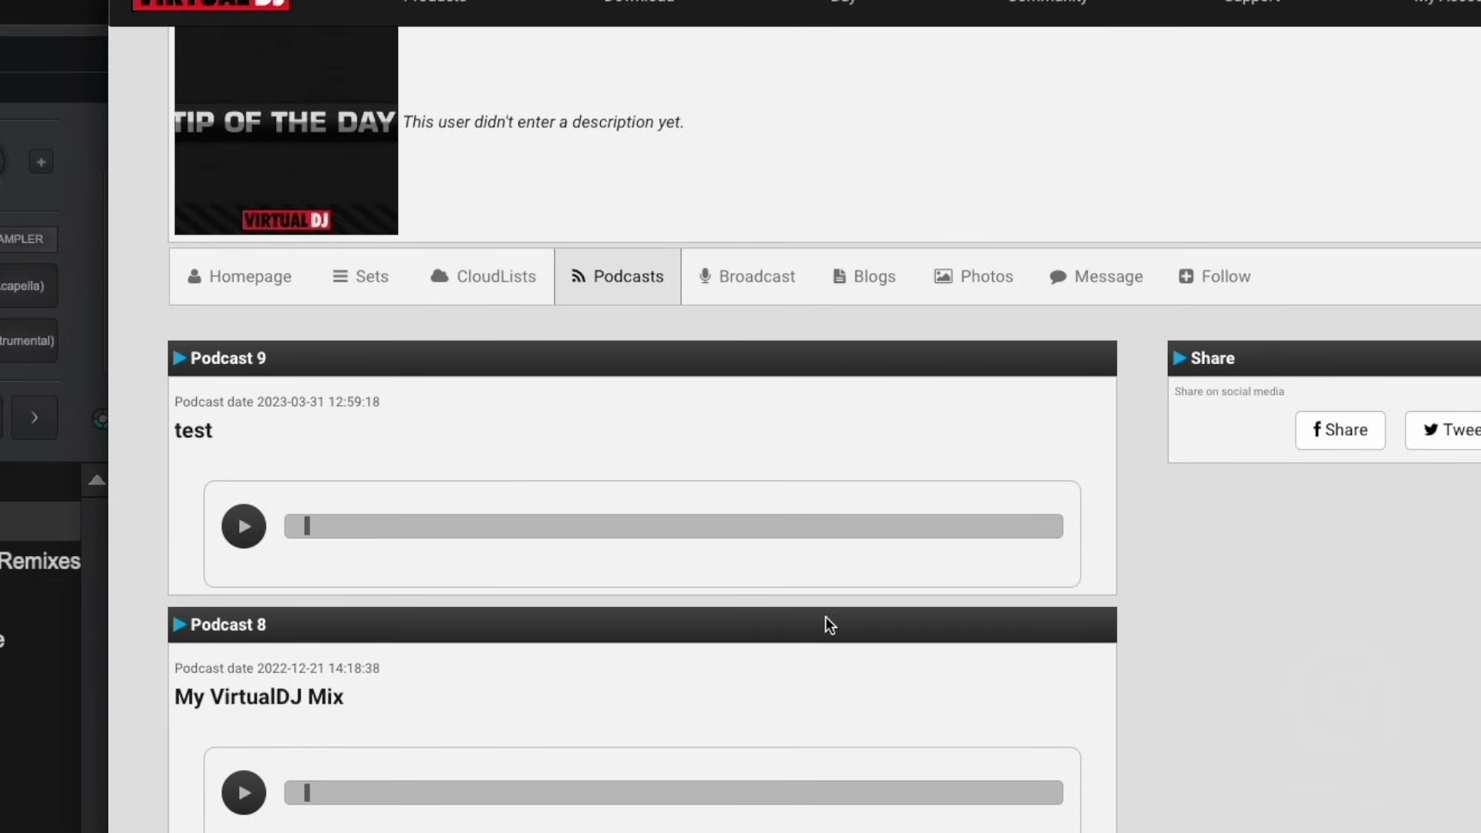
scroll(992, 231, "up", 4)
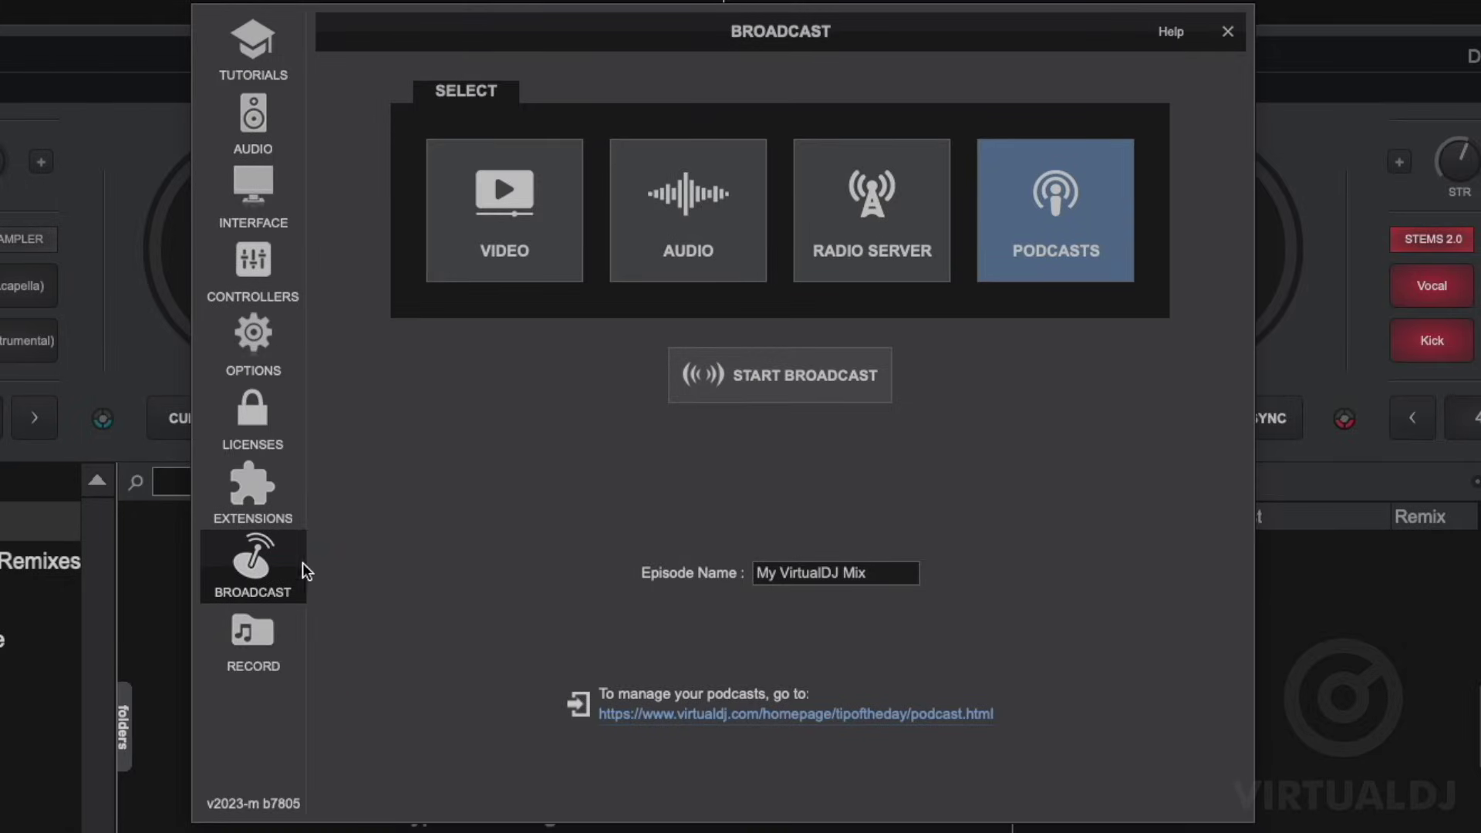
left_click(250, 640)
Set the recording filename to 'my recording' with MP3 format, then open Tutorials
left_click(692, 169)
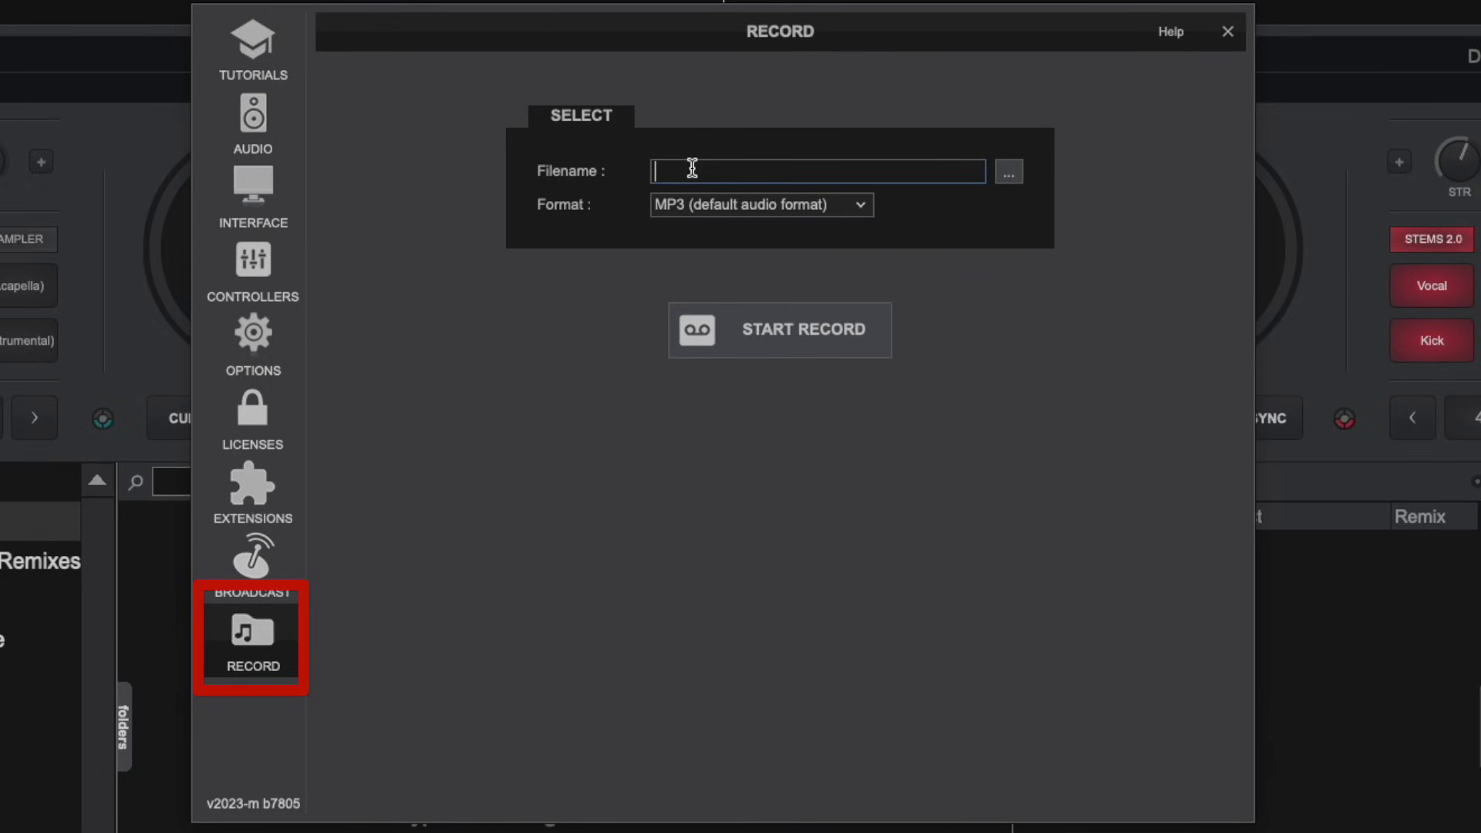
type("my recording")
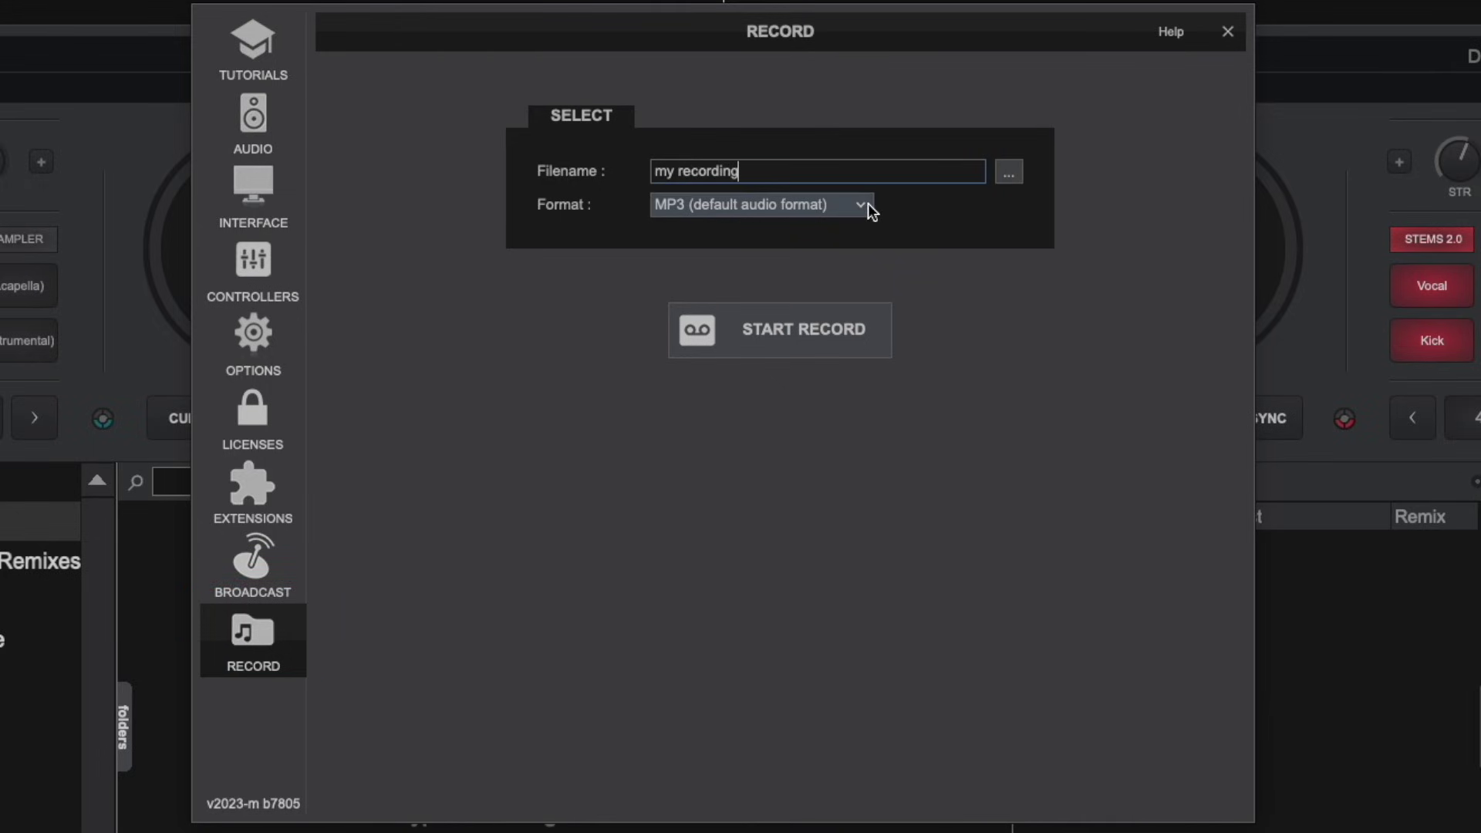
left_click(869, 207)
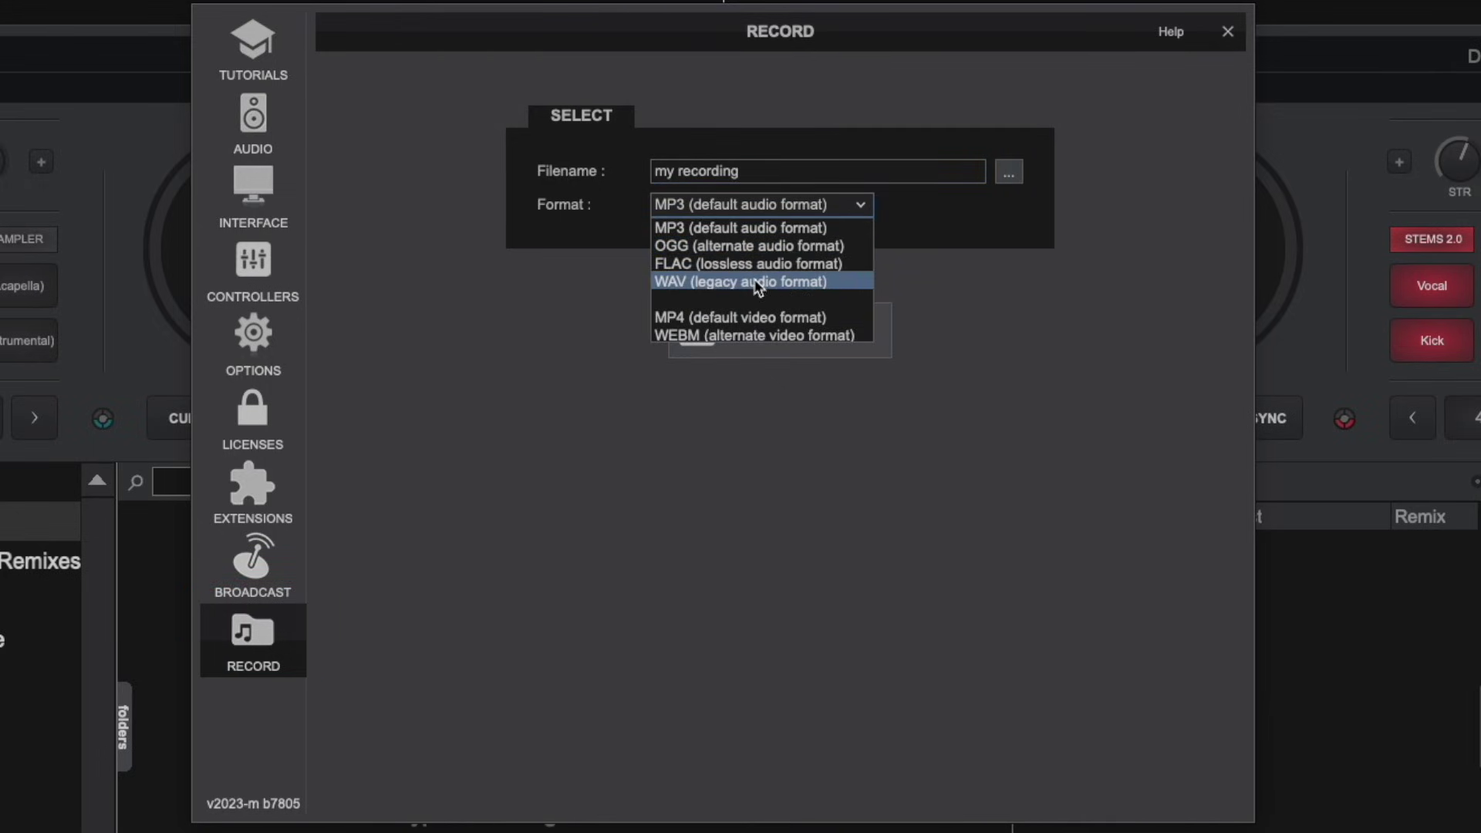
left_click(711, 228)
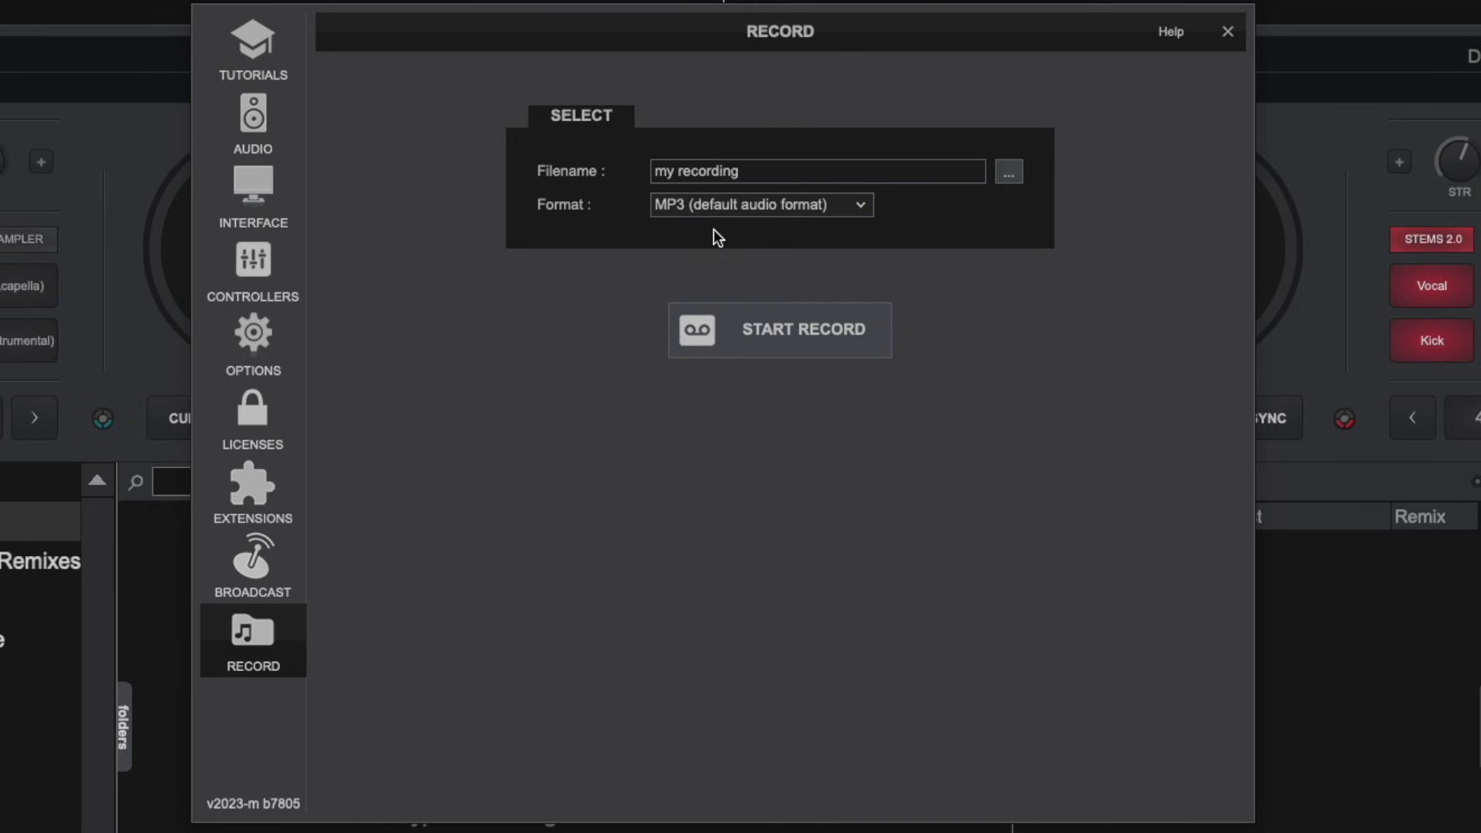
left_click(253, 44)
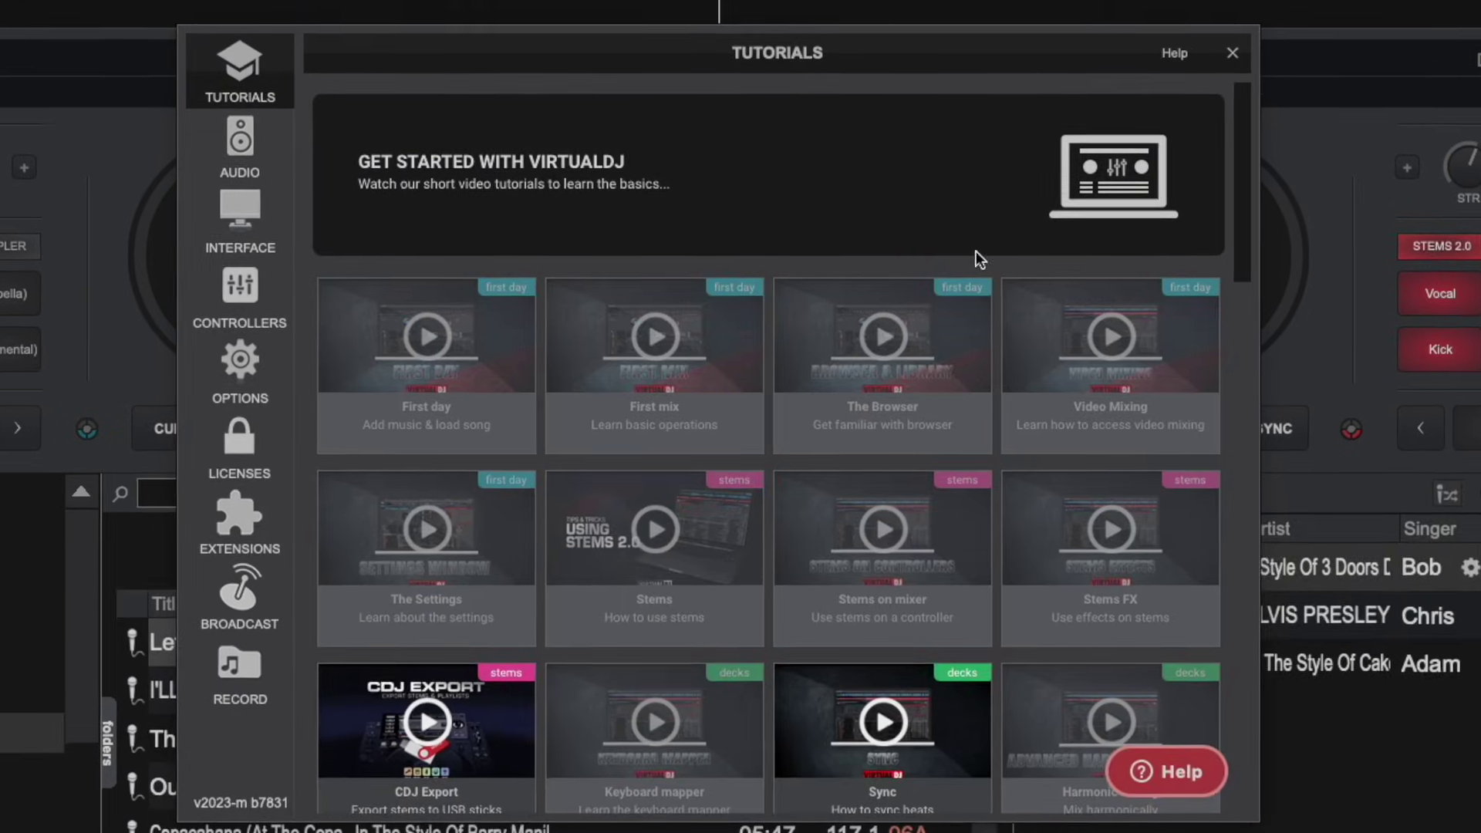
Go from Help to User Manuals, open the VirtualDJ User Manual and scroll to its contents list
left_click(1165, 54)
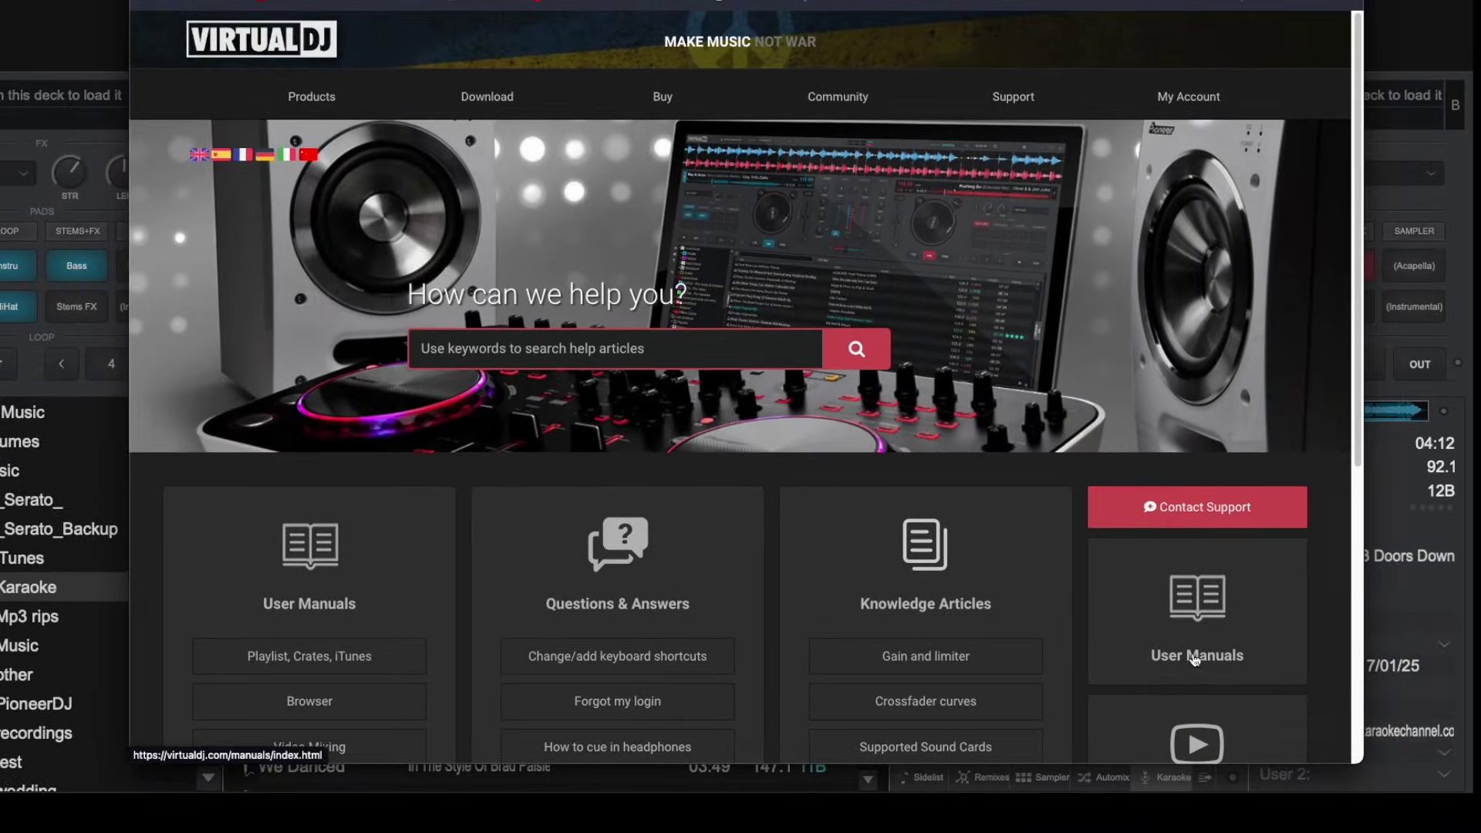
left_click(1194, 657)
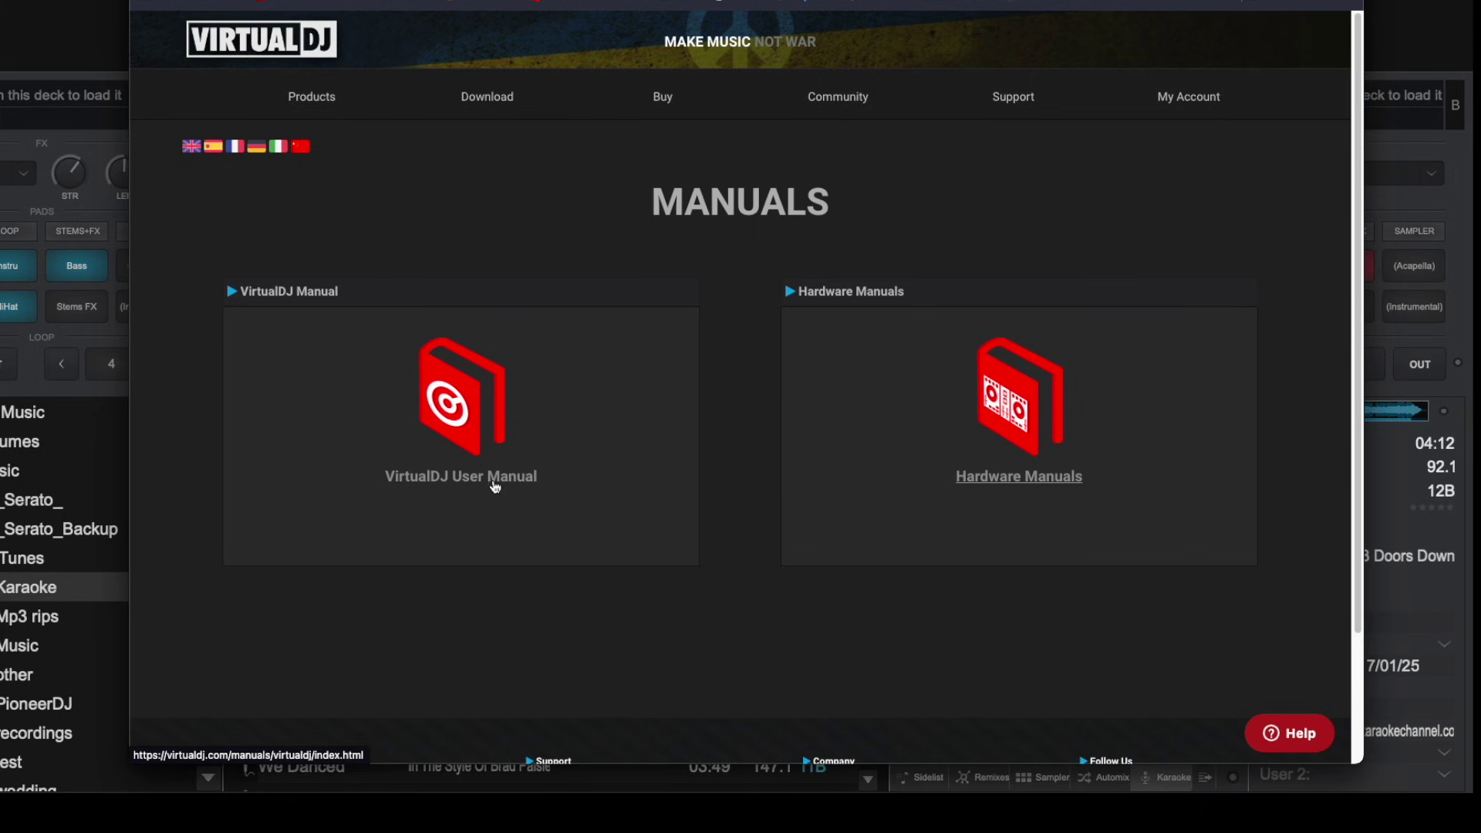
left_click(491, 484)
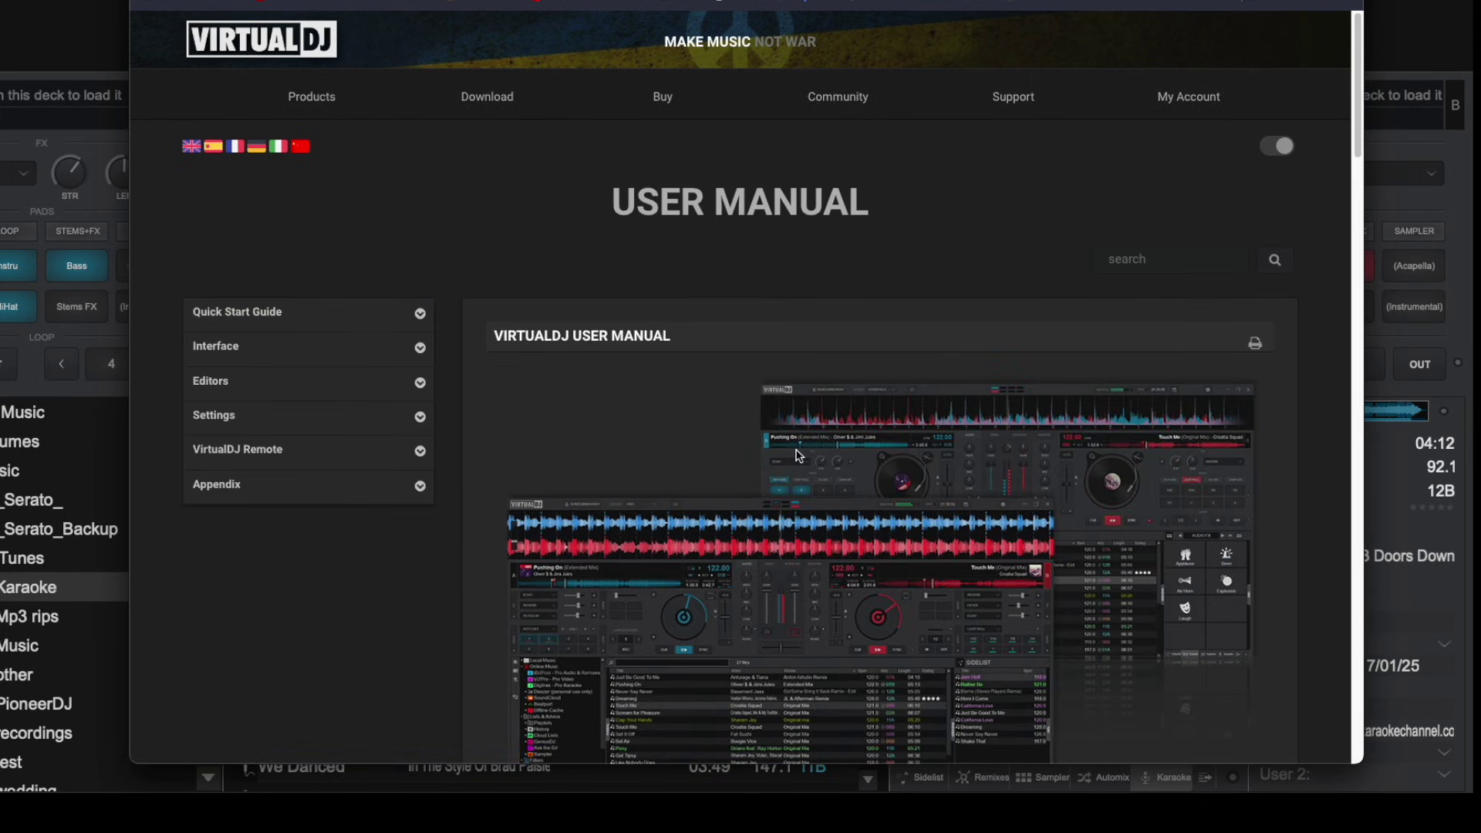
scroll(796, 455, "down", 3)
scroll(797, 456, "down", 2)
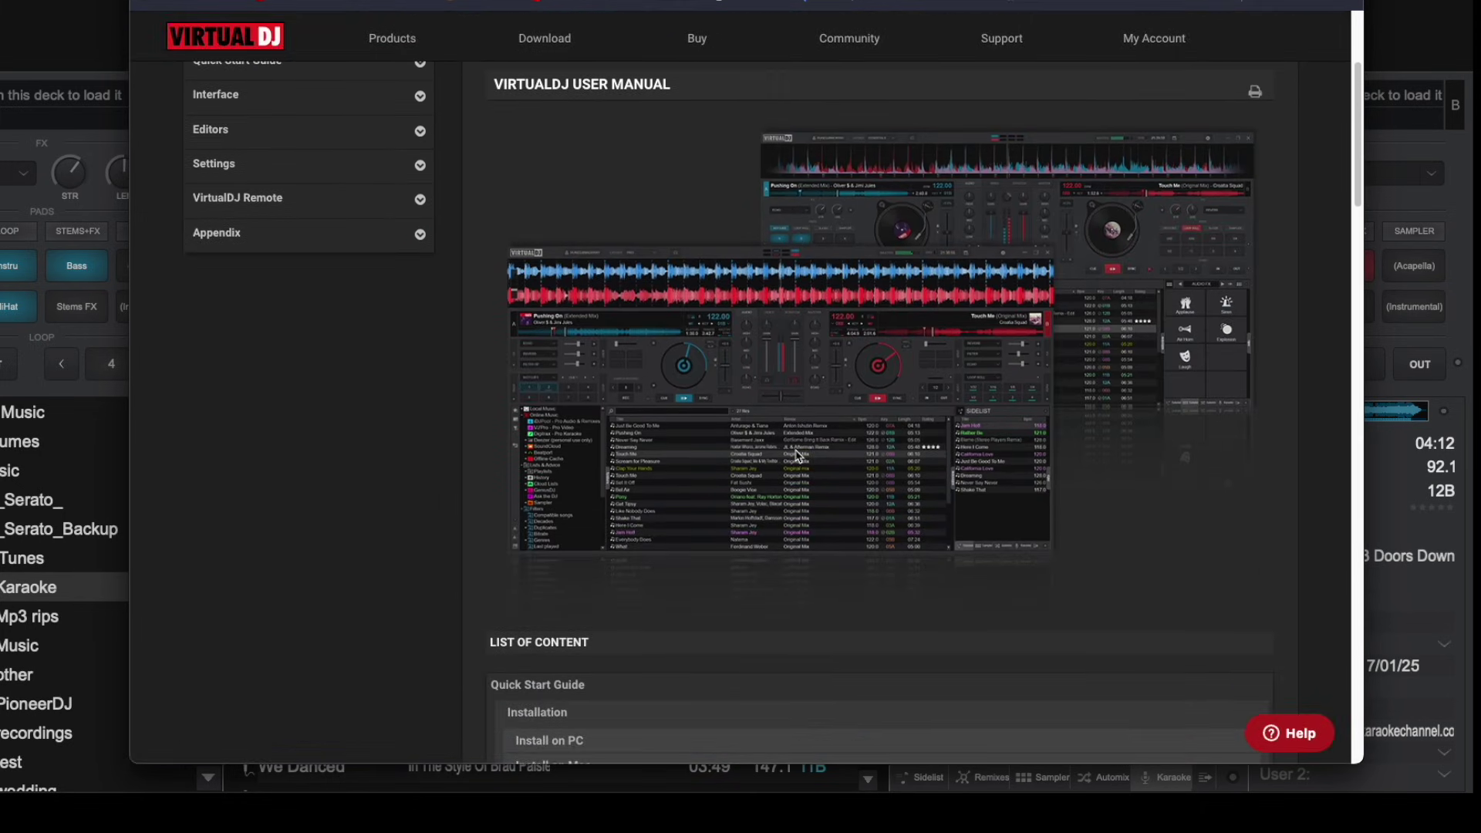
scroll(796, 455, "down", 3)
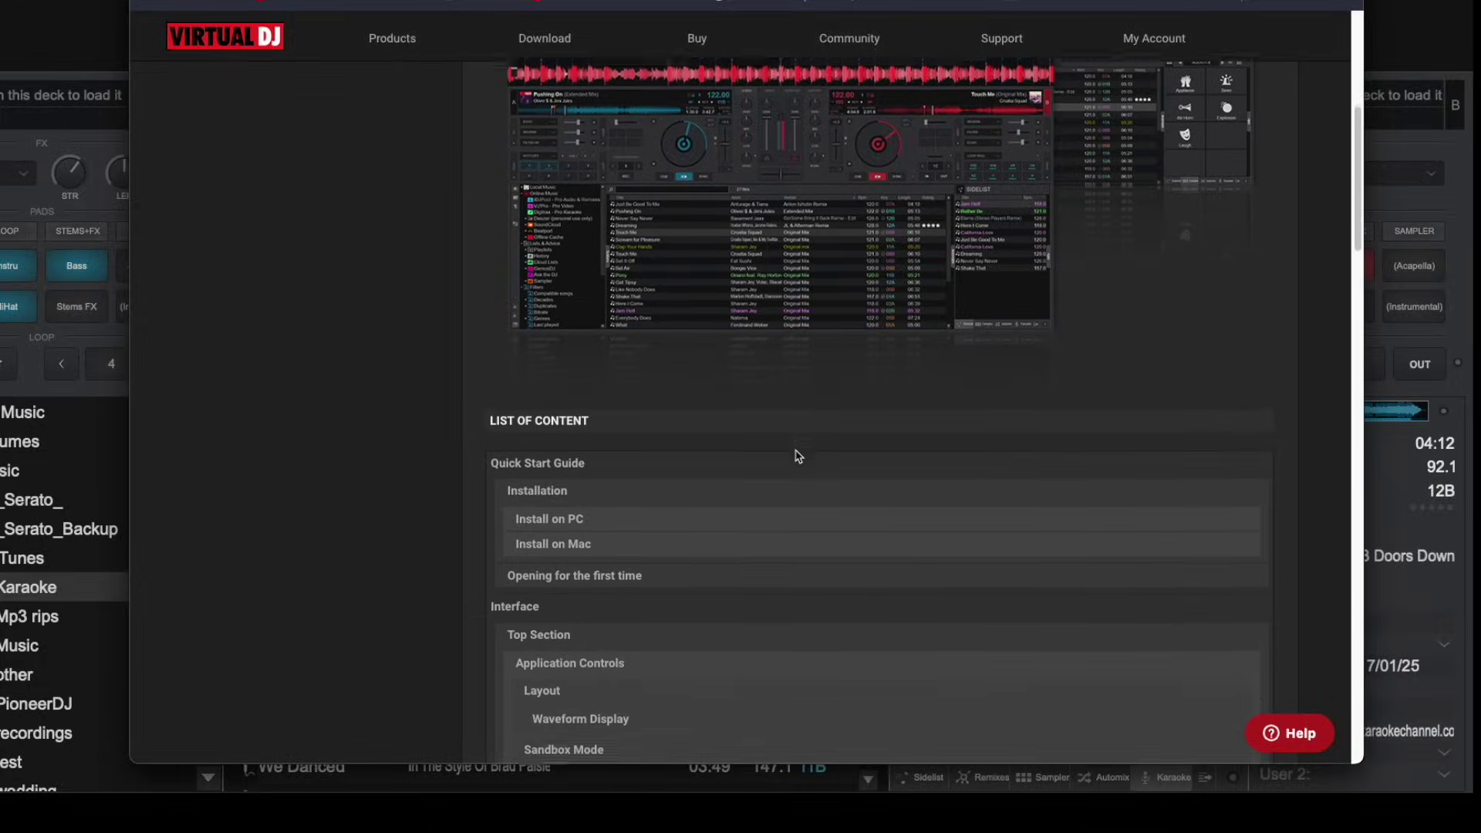